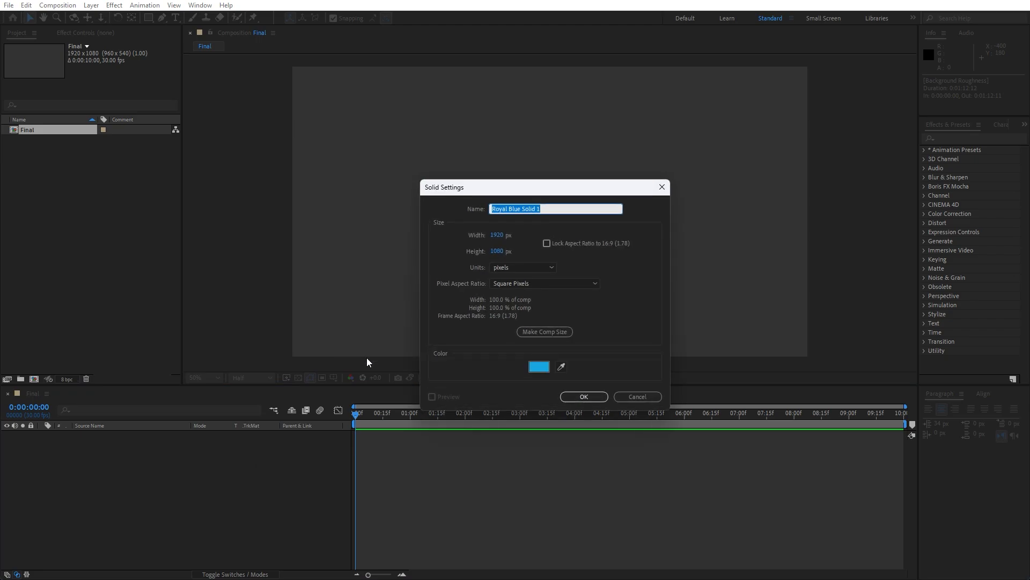
Step: Create a solid named Background and apply the 4-Color Gradient effect to it
type("Background")
left_click(583, 396)
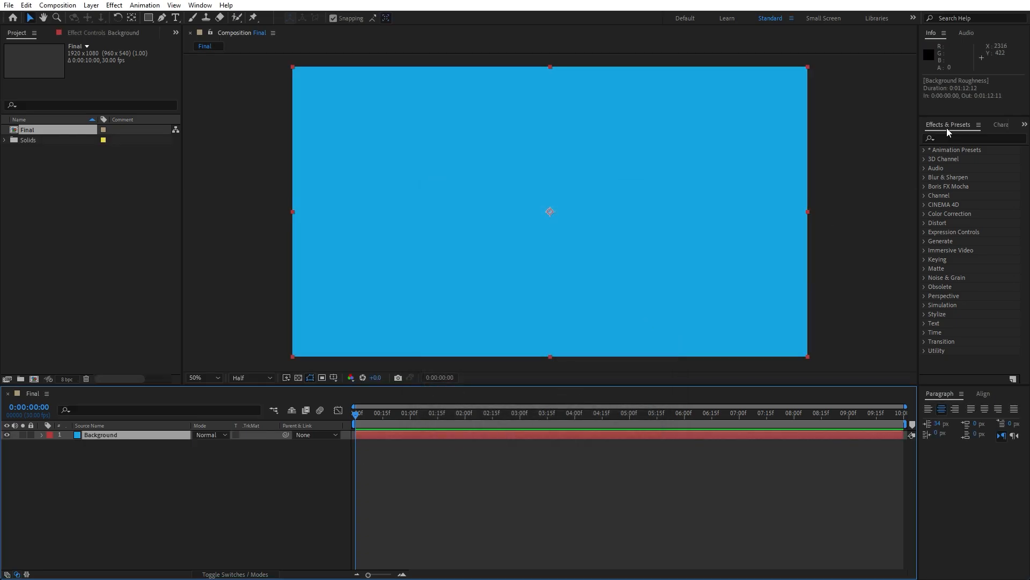
left_click(200, 5)
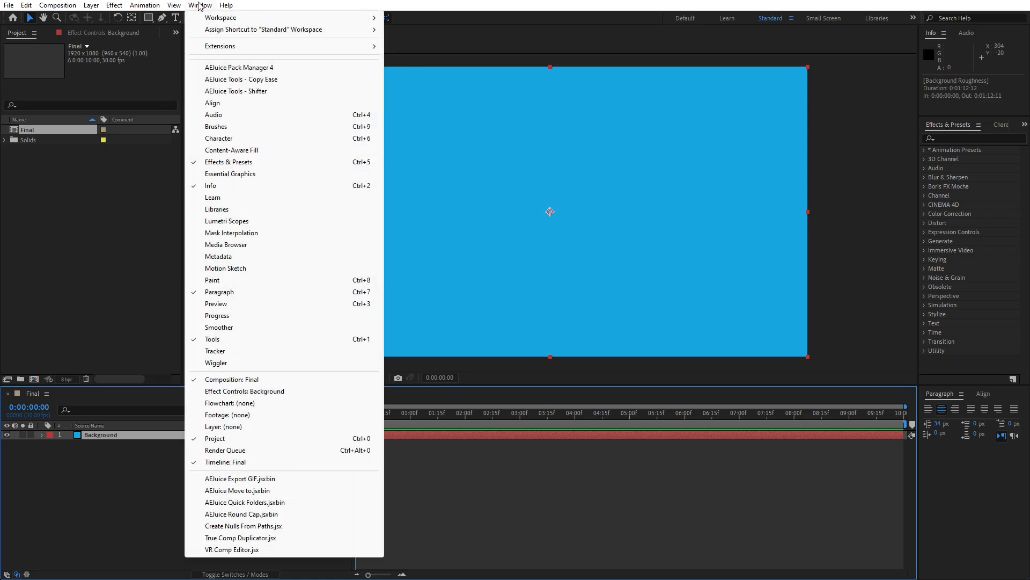
left_click(229, 162)
type("4-")
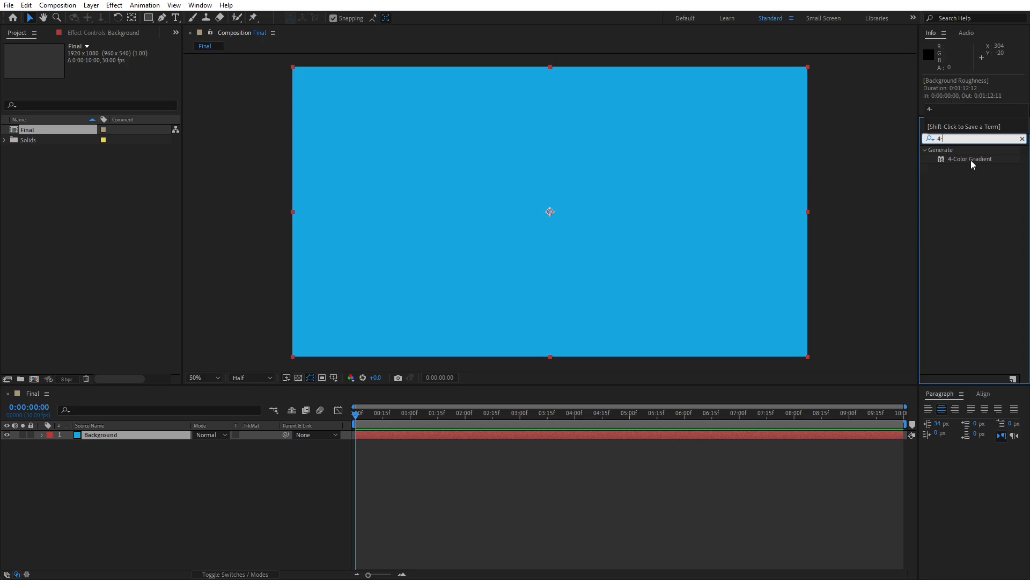
left_click_drag(970, 160, 113, 435)
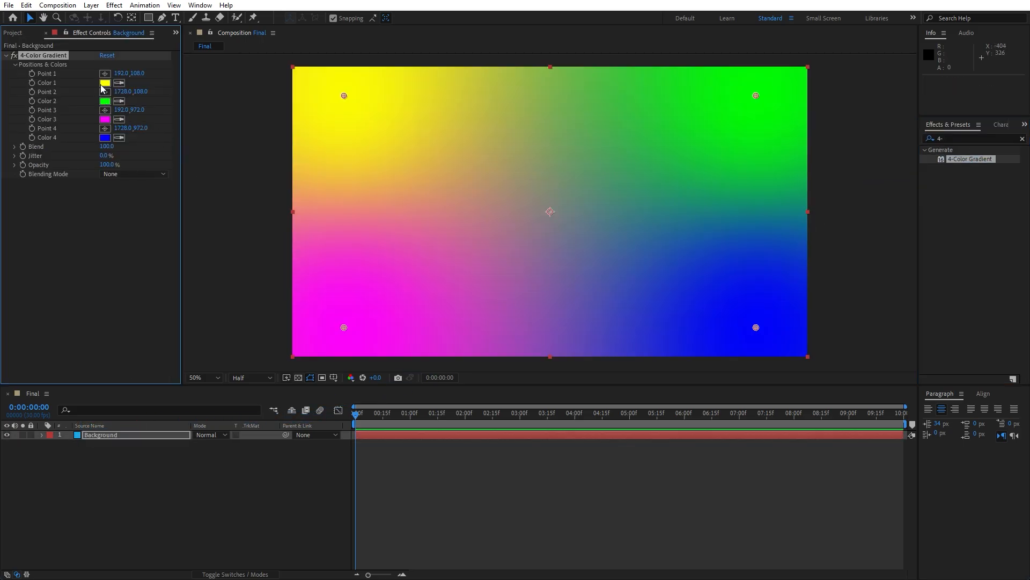
Step: Set Color 1, Color 2 and Color 3 of the 4-Color Gradient to black
left_click(104, 83)
left_click(30, 307)
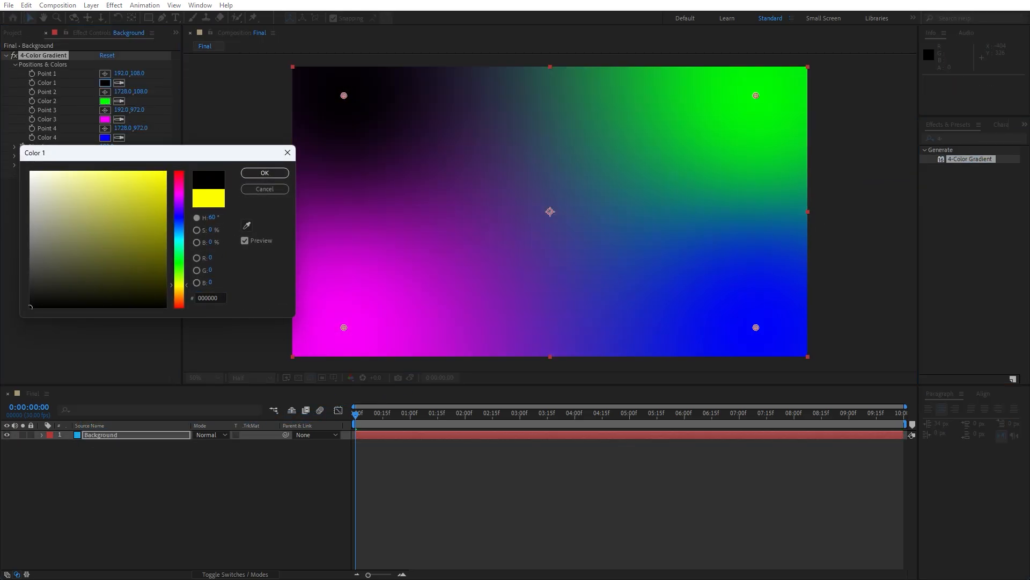
left_click(264, 172)
left_click(105, 81)
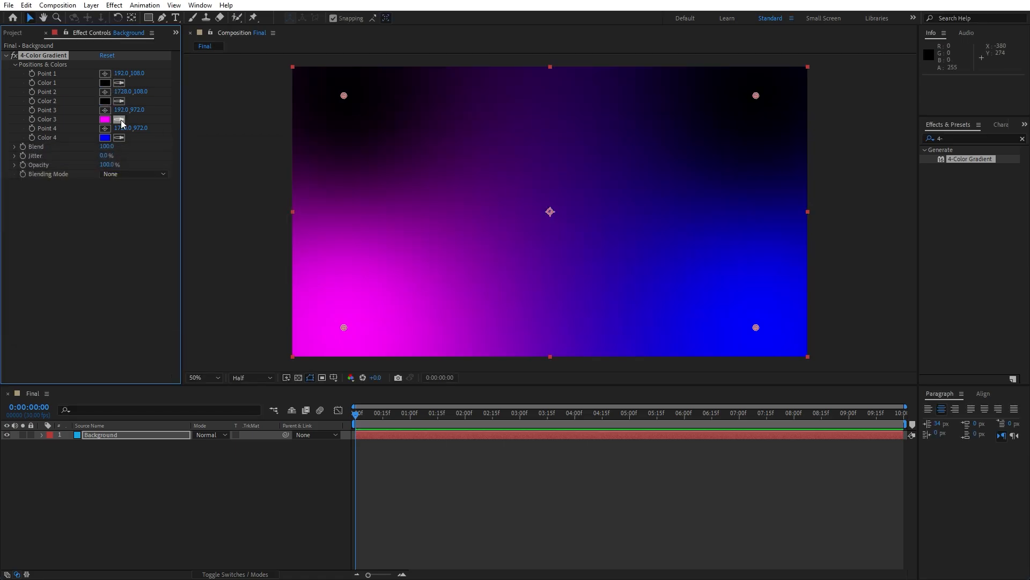
left_click(118, 119)
left_click(106, 81)
Step: Set Color 4 of the gradient to the dark brown hex value 150600
left_click(106, 138)
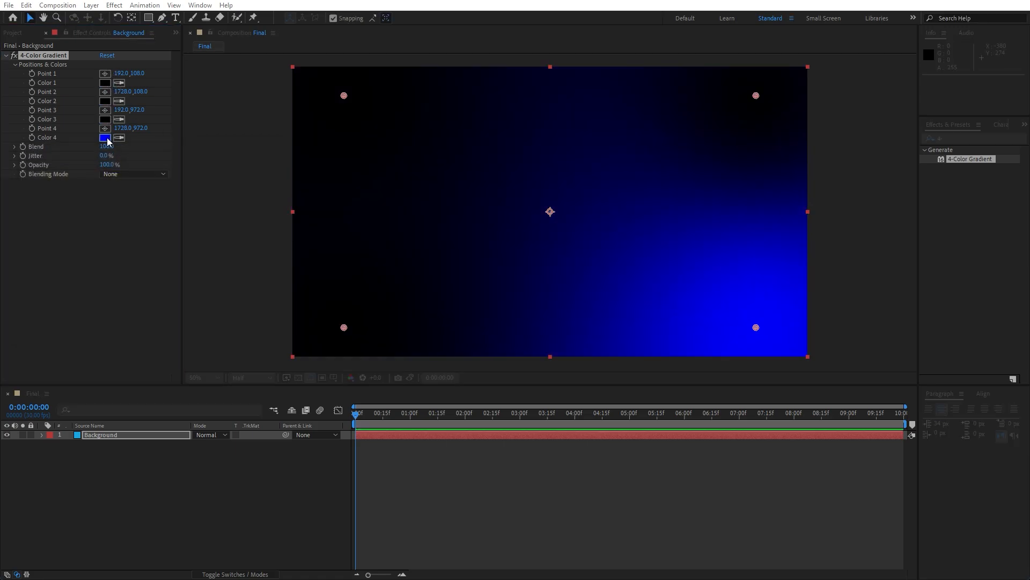
type("150")
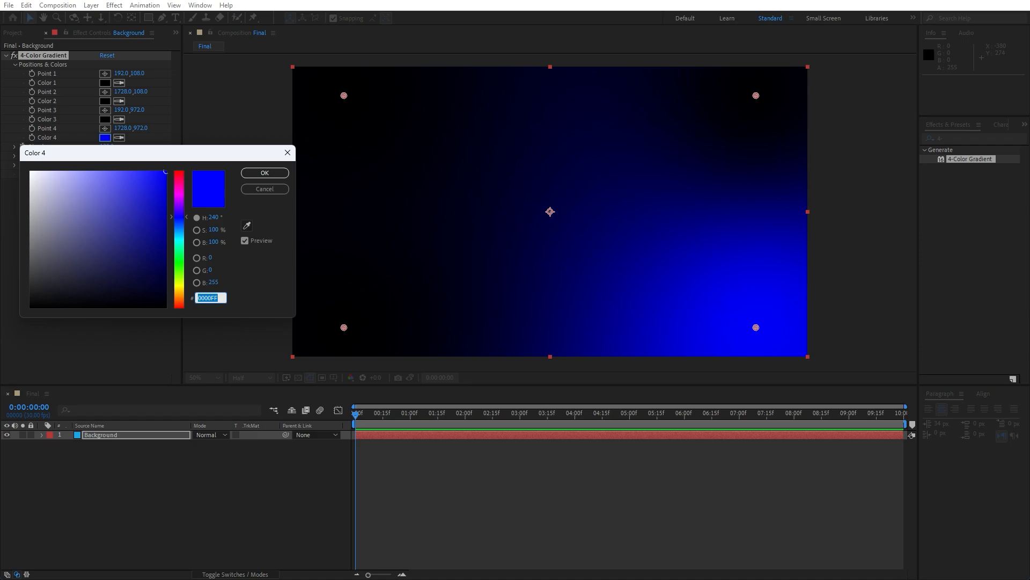
type("600")
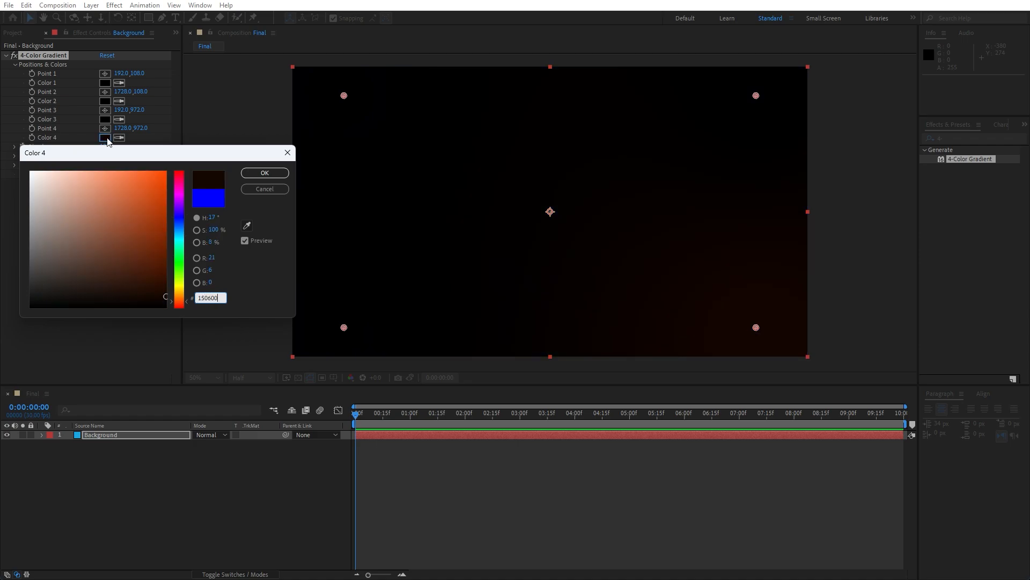
left_click(265, 172)
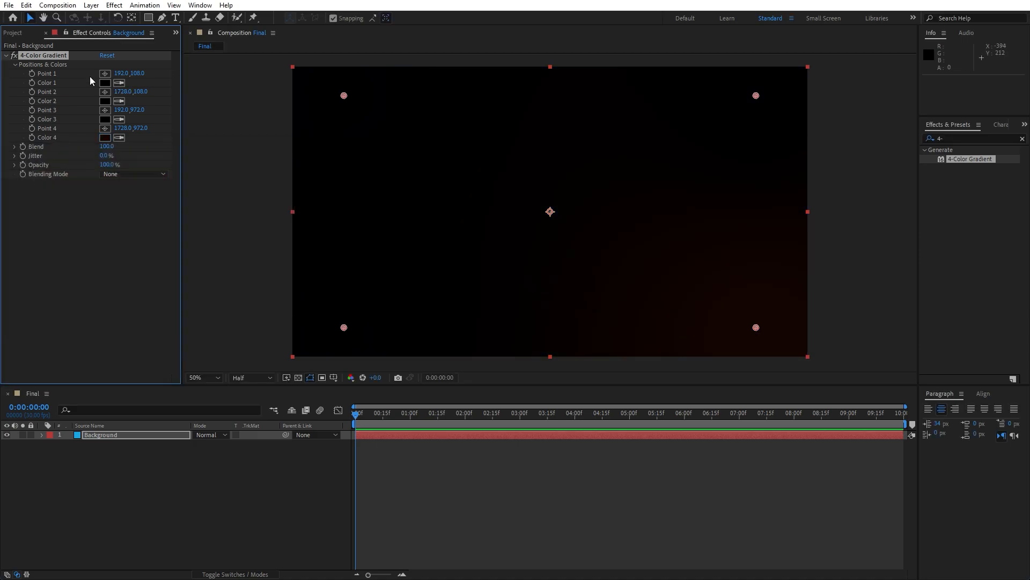
Step: Add a new solid layer named FN to the Final composition
left_click(46, 33)
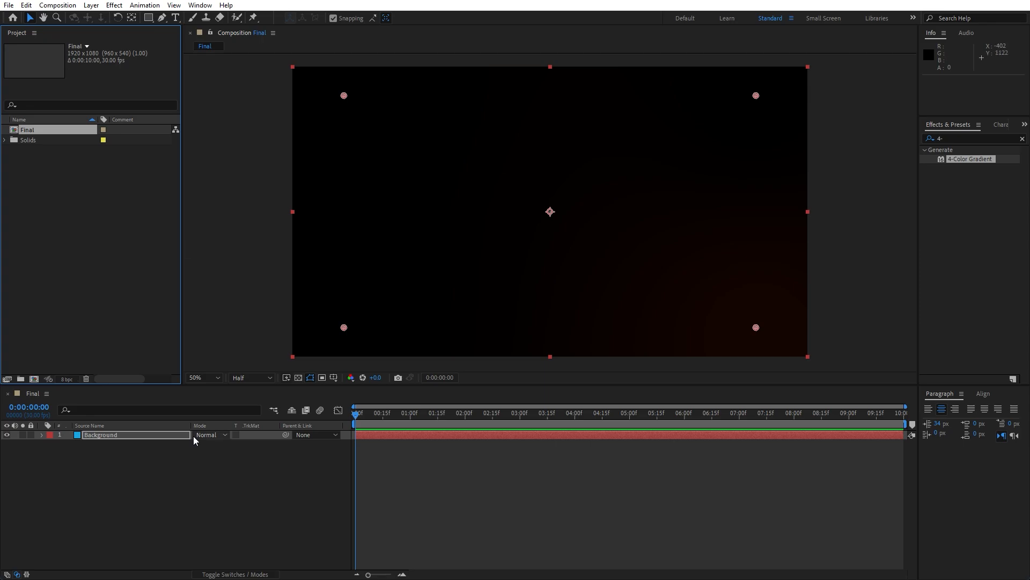
right_click(196, 470)
mouse_move(237, 340)
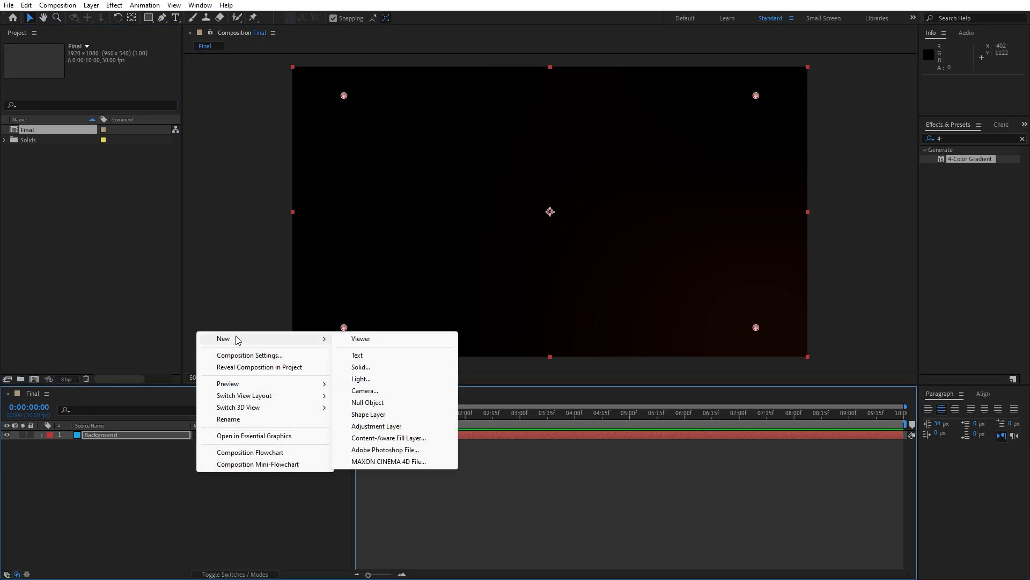
left_click(362, 368)
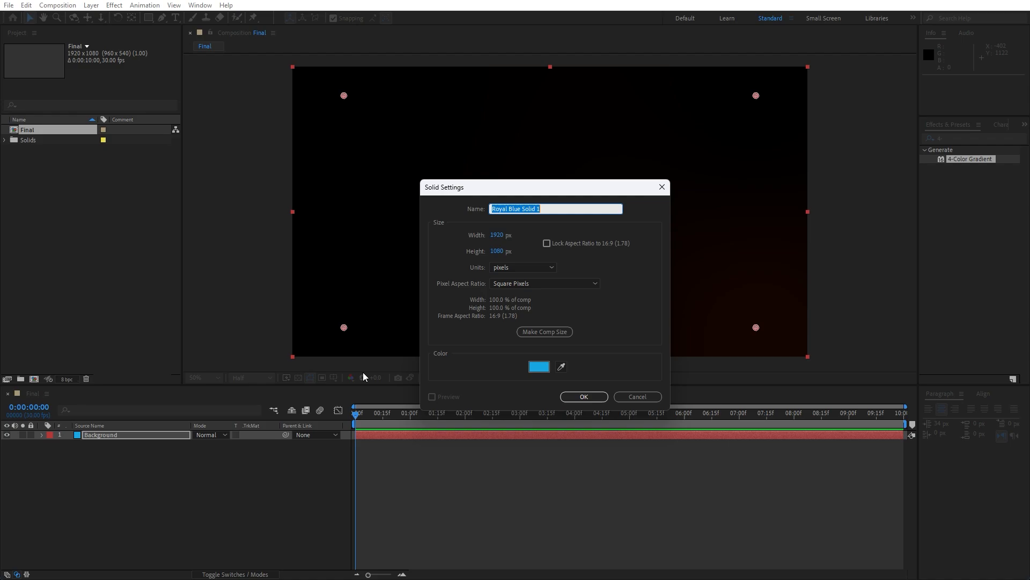
type("FN")
left_click(584, 396)
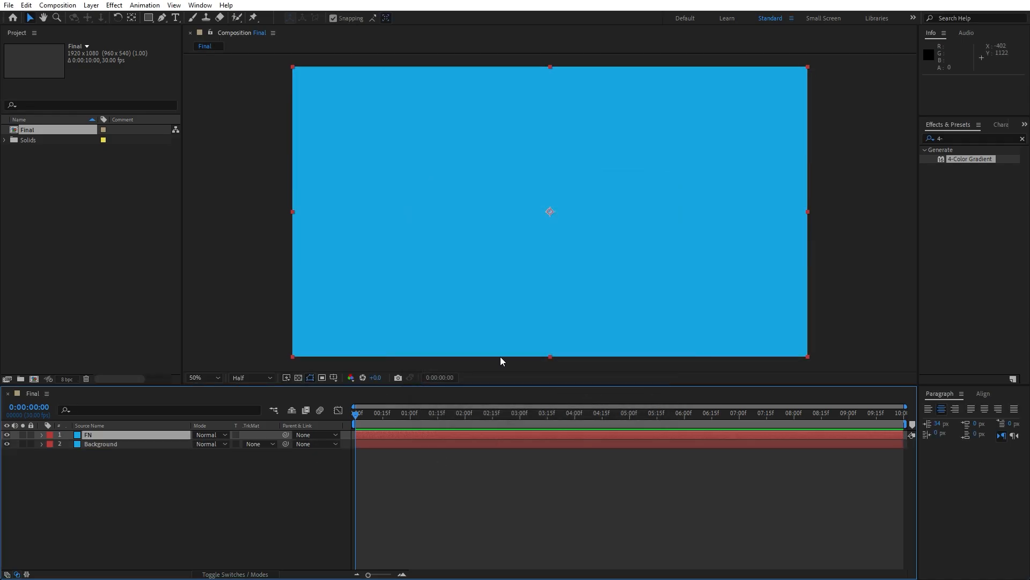
Step: Find the Fractal Noise effect and apply it to the FN layer
left_click(951, 140)
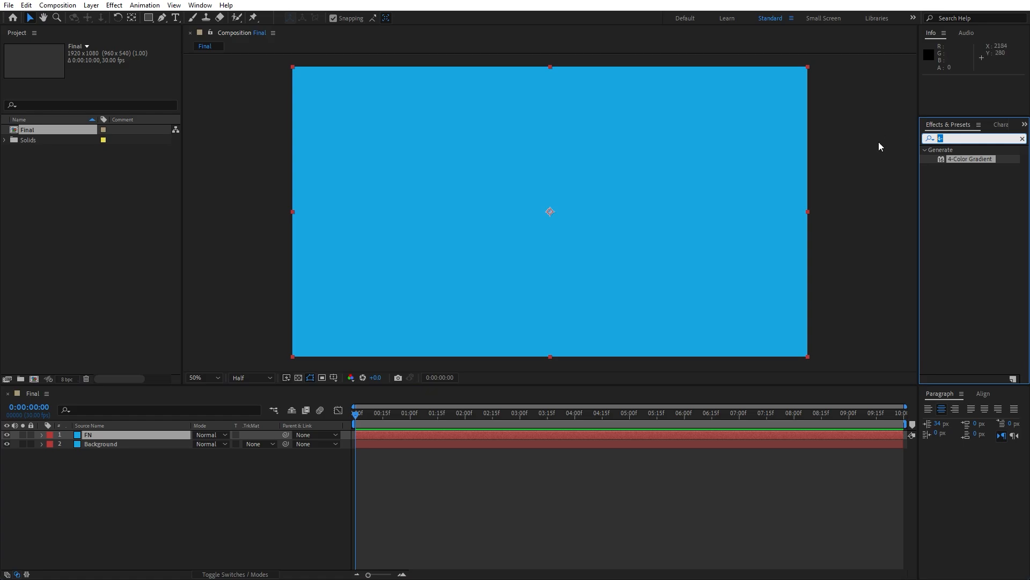
type("fracta")
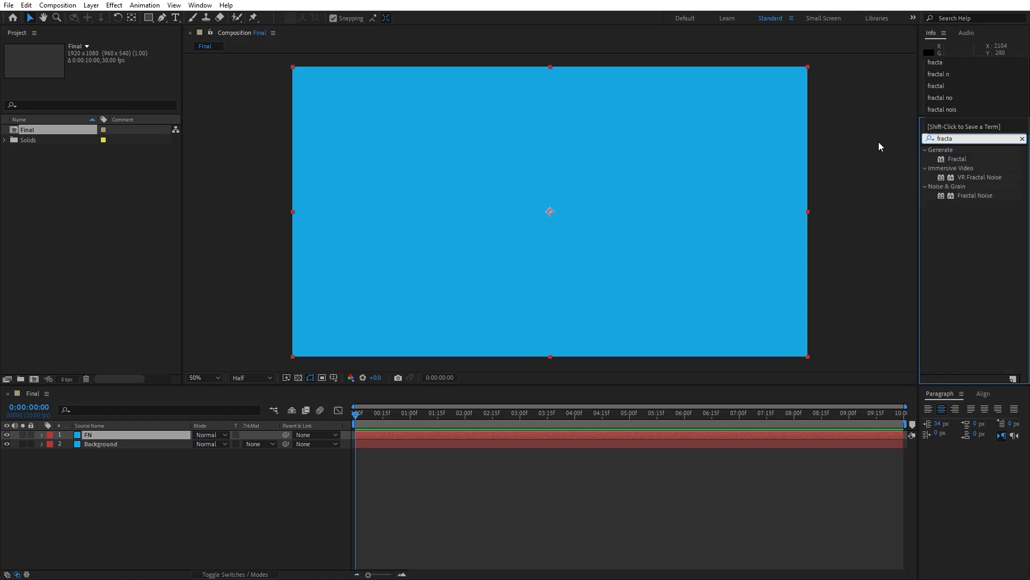
left_click_drag(972, 195, 121, 432)
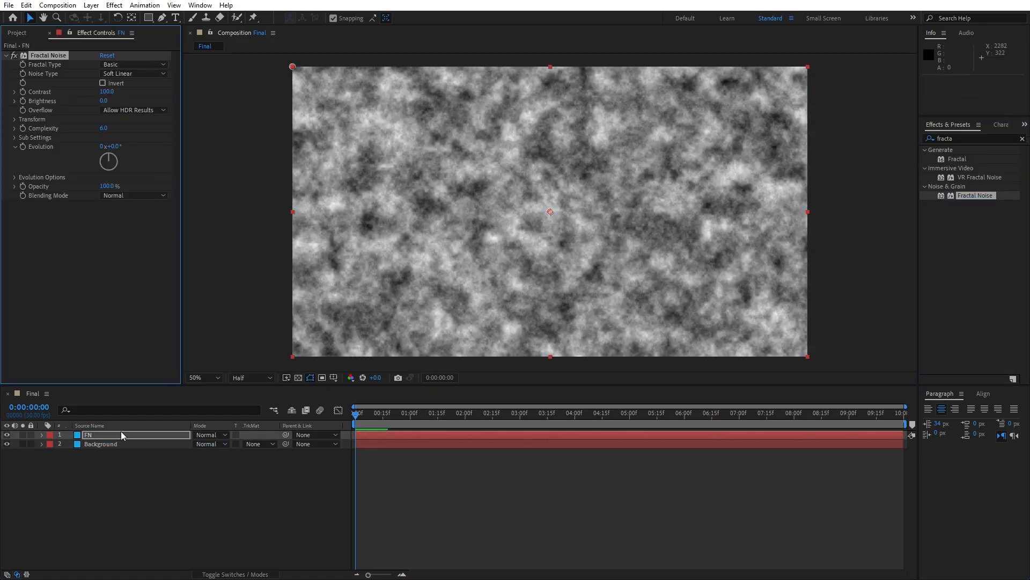
Step: Set the Fractal Noise contrast to 600 and its brightness to -25
left_click(107, 93)
type("600")
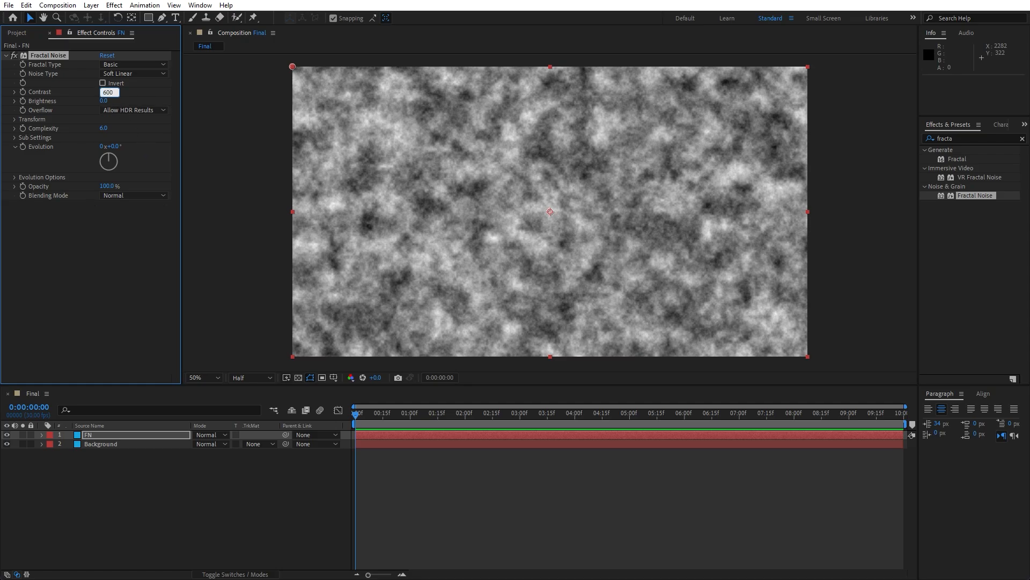
key("Return")
left_click(103, 100)
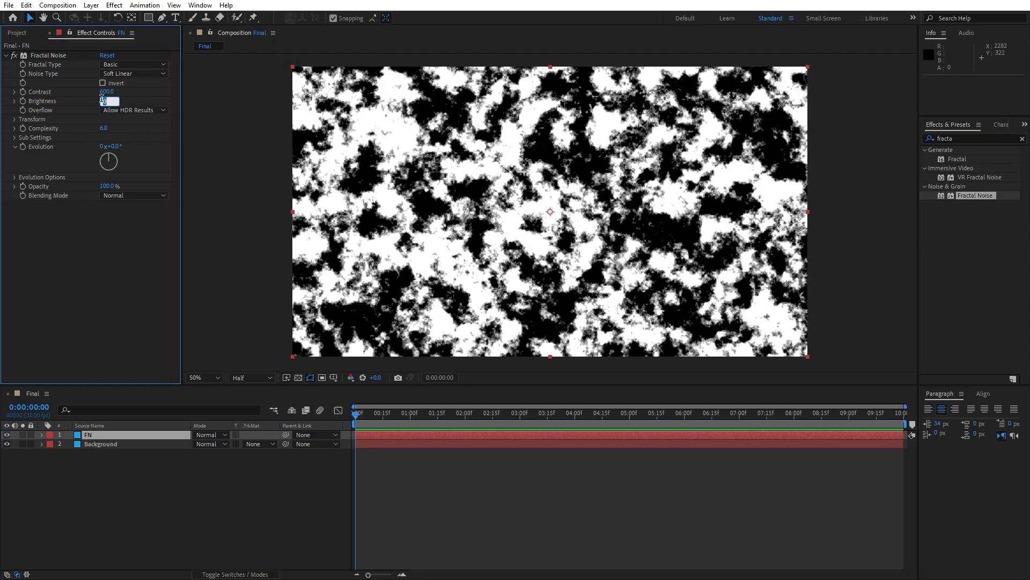
type("-25")
key("Return")
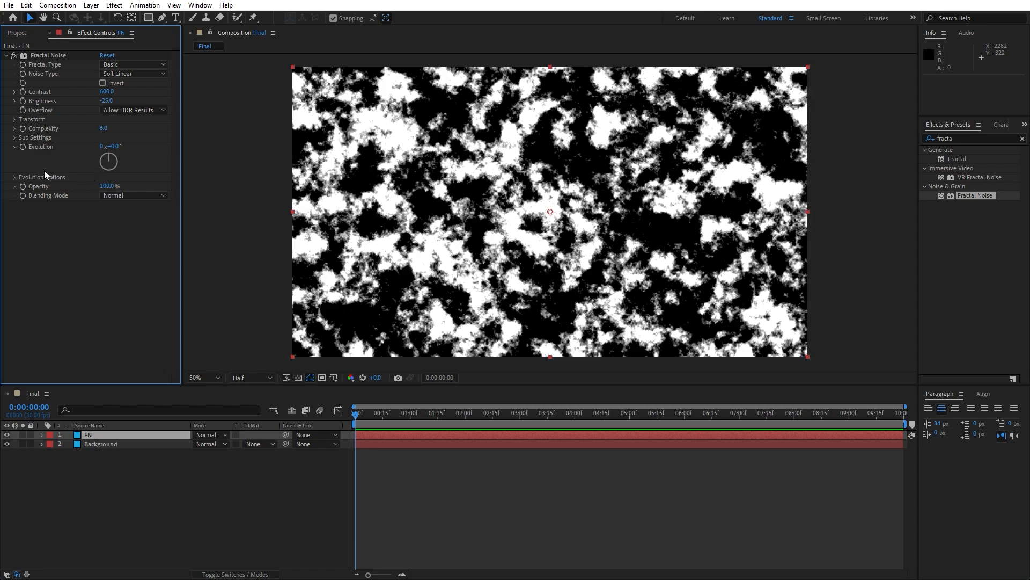
Step: Animate the Fractal Noise Evolution with the expression time*100
left_click(23, 146, "alt")
type("time")
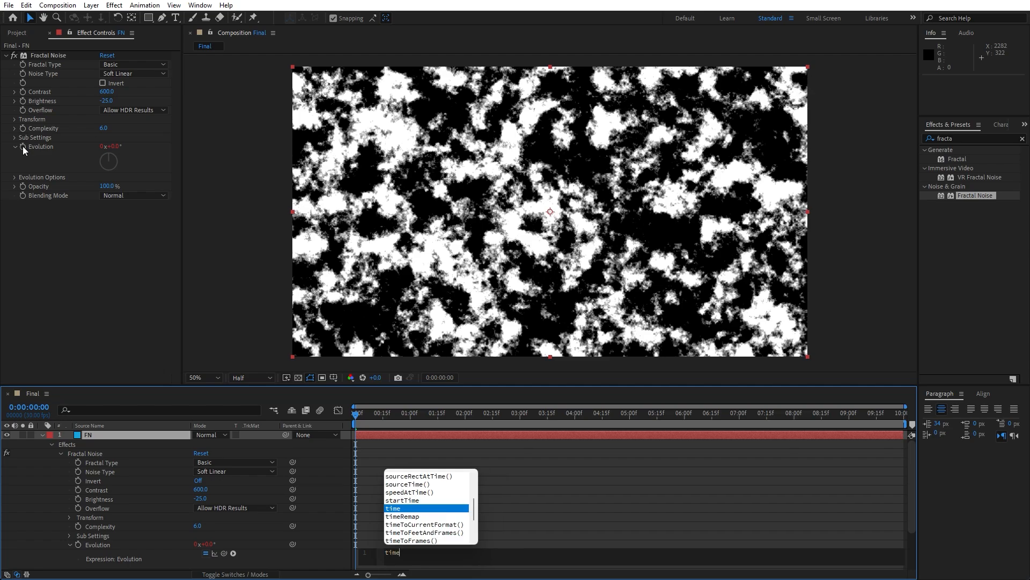
key("Return")
type("*1")
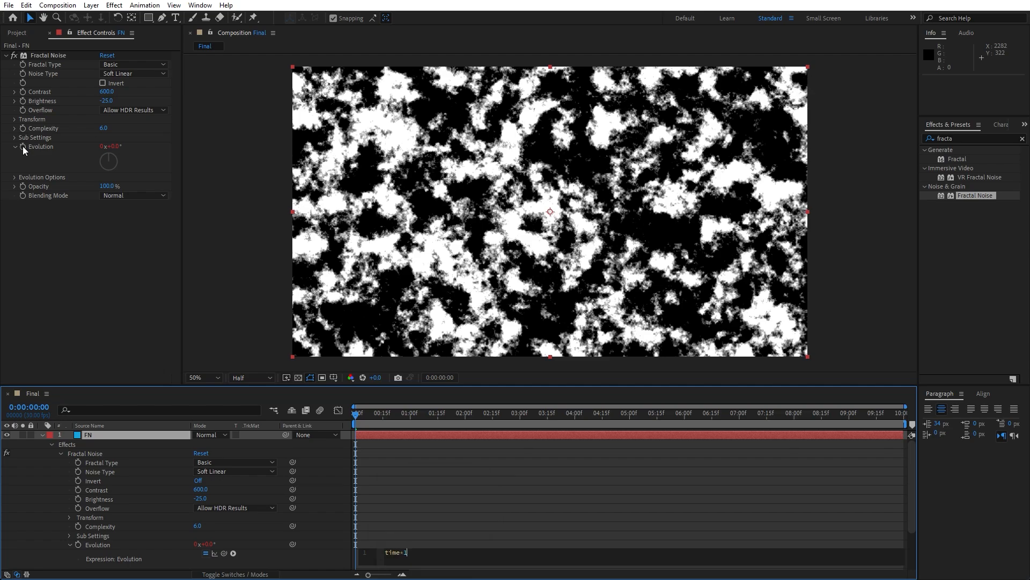
type("00")
left_click(68, 265)
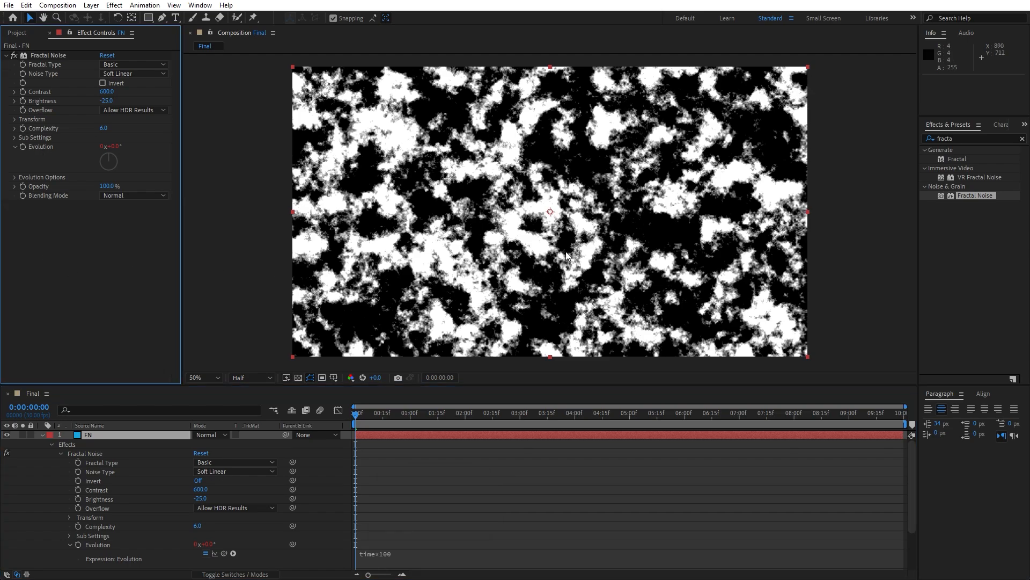
Step: Apply the Emboss effect to the FN layer and preview the animated texture
left_click(959, 138)
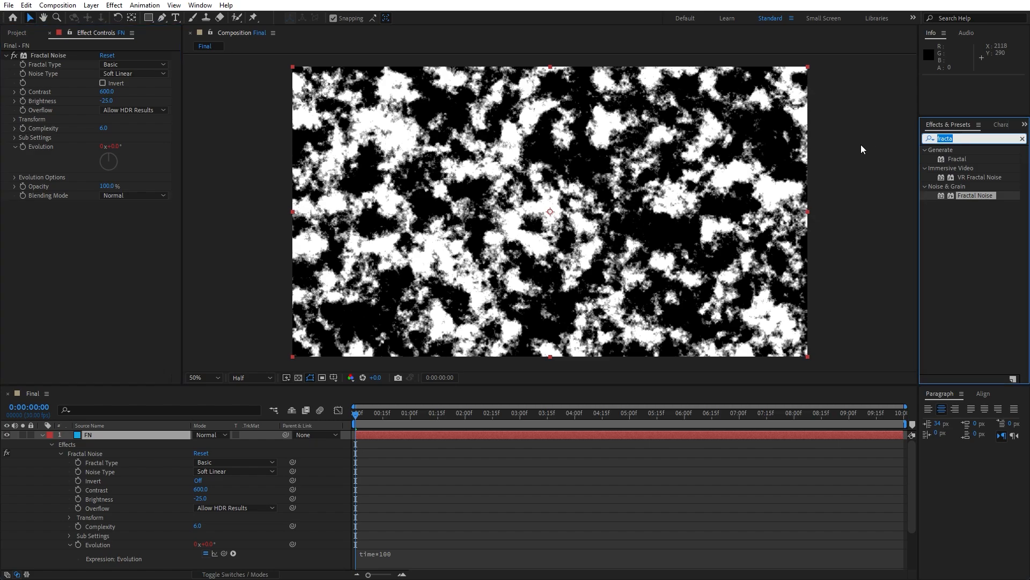
type("emboss")
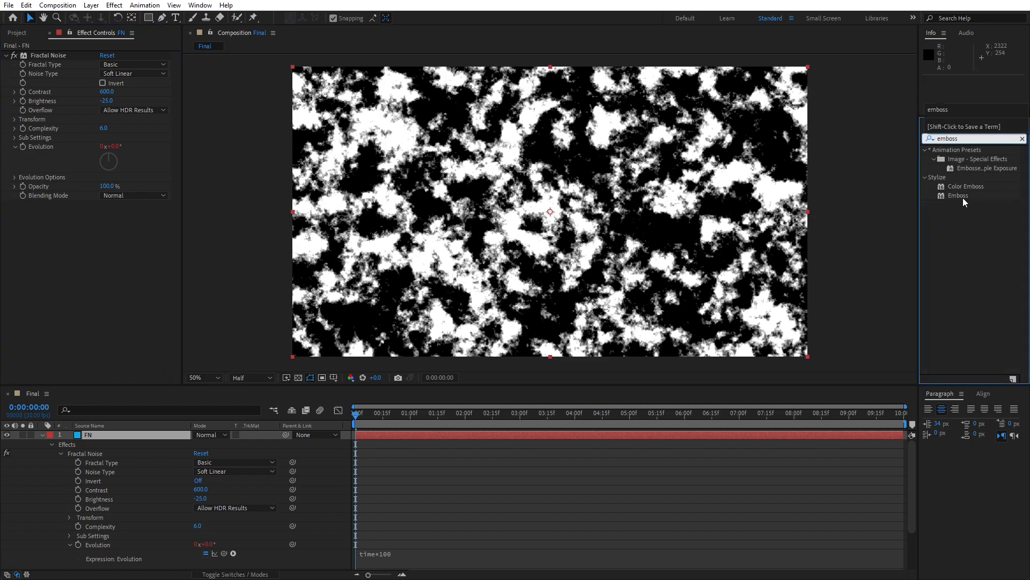
left_click_drag(959, 195, 88, 432)
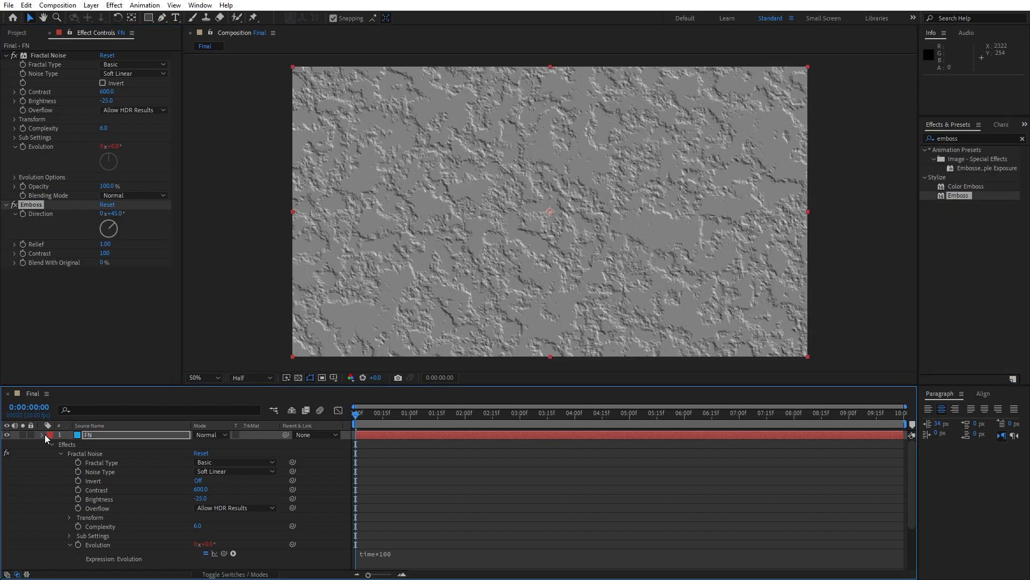
left_click(42, 435)
left_click(124, 483)
key("space")
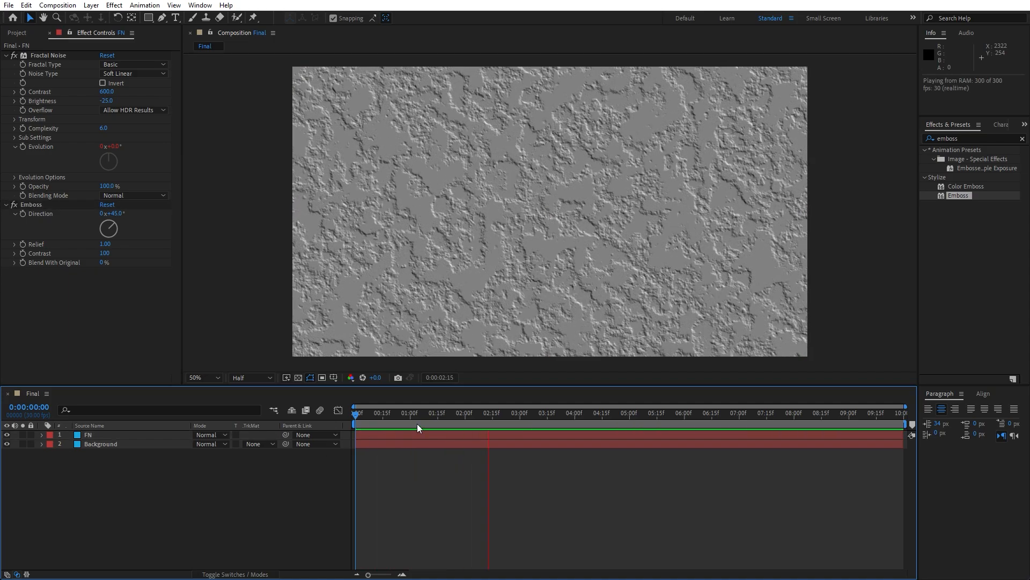
left_click(404, 417)
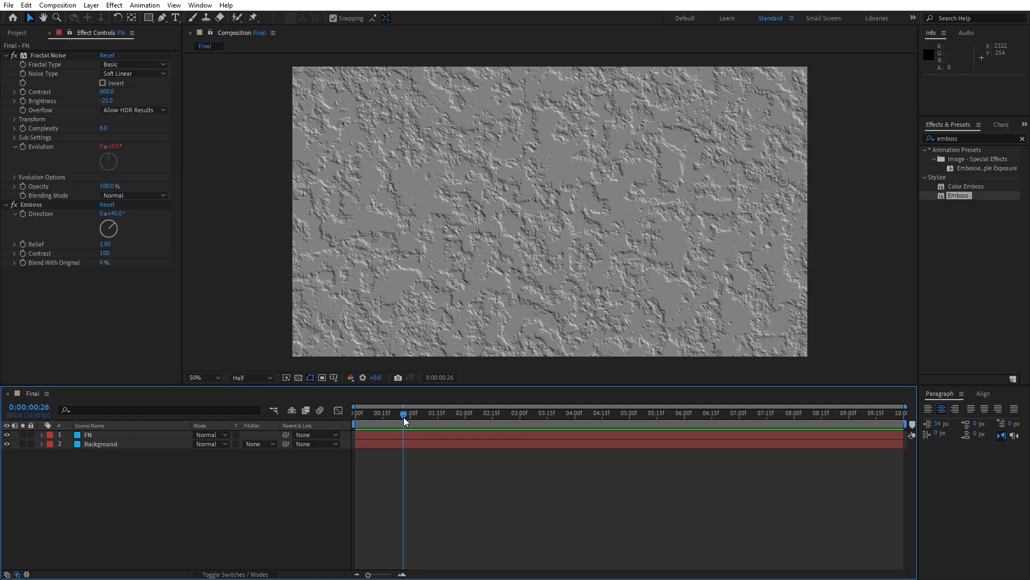
left_click_drag(404, 417, 424, 417)
Step: Pre-compose the FN layer as Background Roughness, moving all attributes into the new composition
left_click(50, 33)
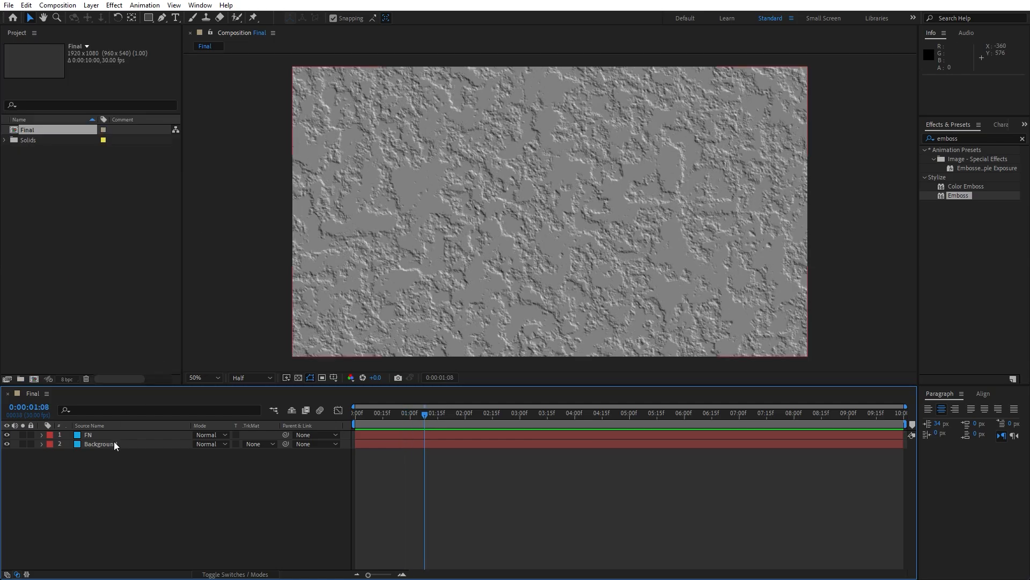
right_click(96, 433)
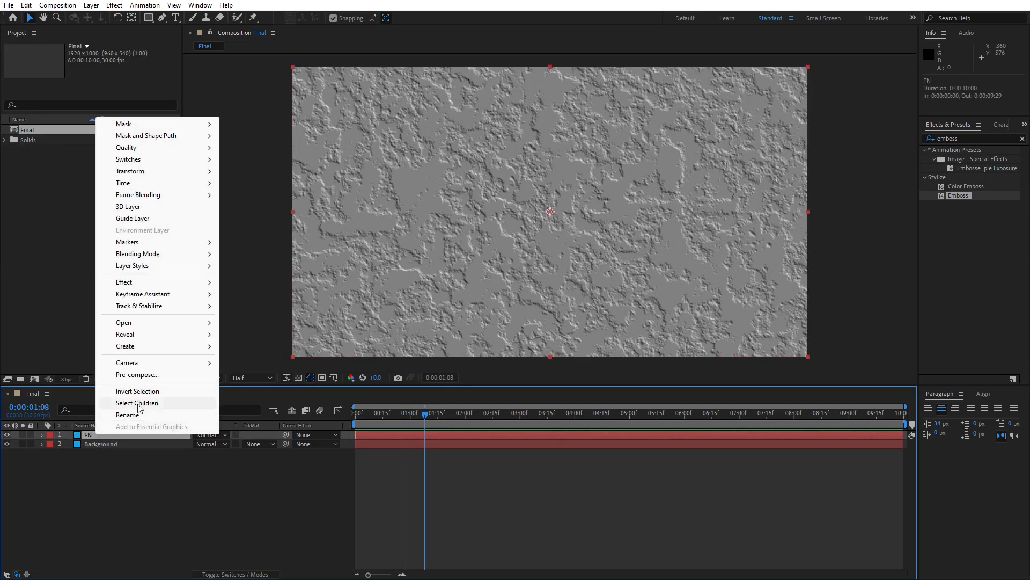
left_click(140, 375)
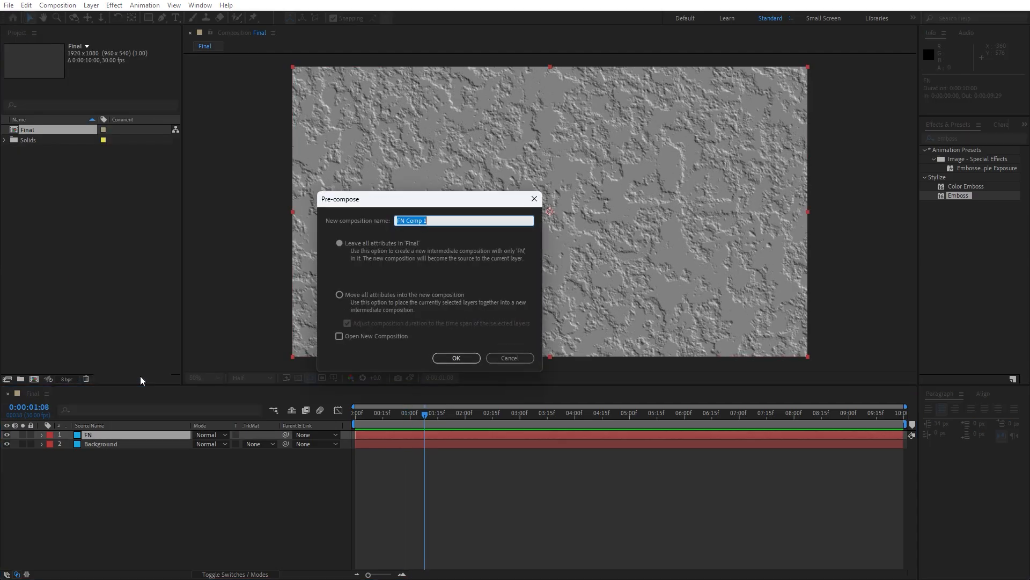
left_click(341, 294)
left_click(435, 221)
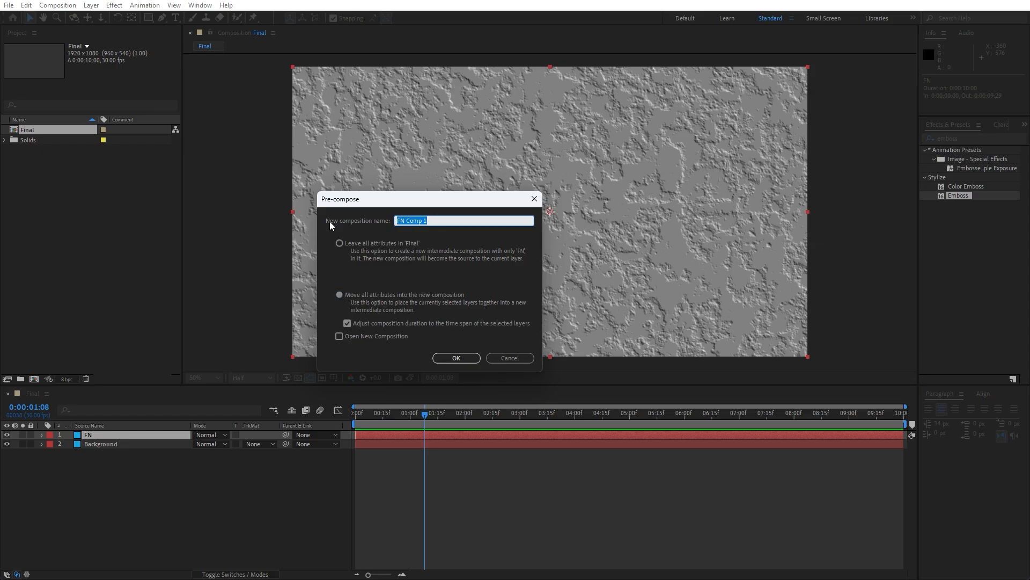
type("Background Rough")
key("BackSpace")
type("ghness")
left_click(449, 358)
left_click(173, 474)
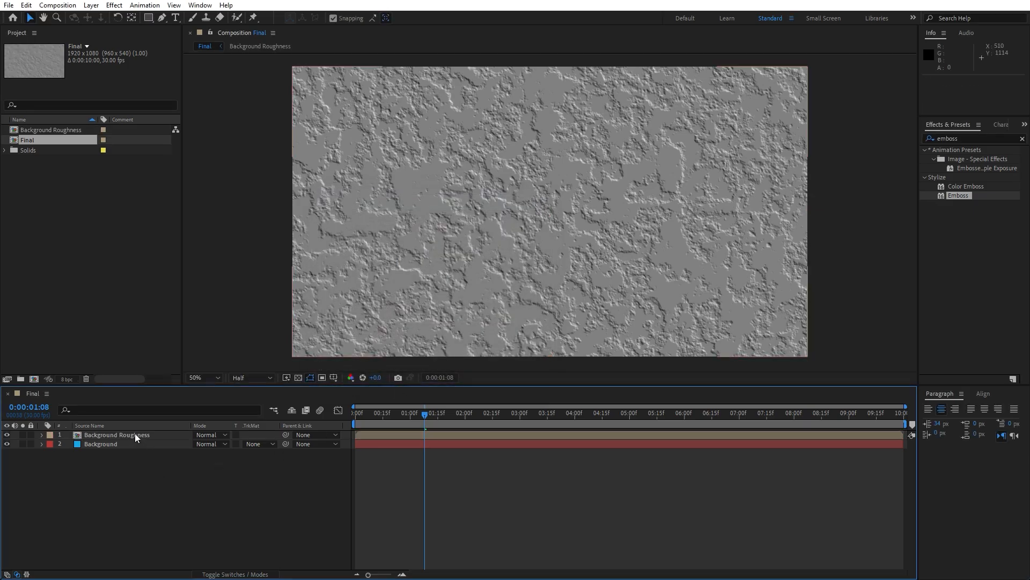
Step: Apply the Tritone effect to the Background Roughness layer
left_click(134, 434)
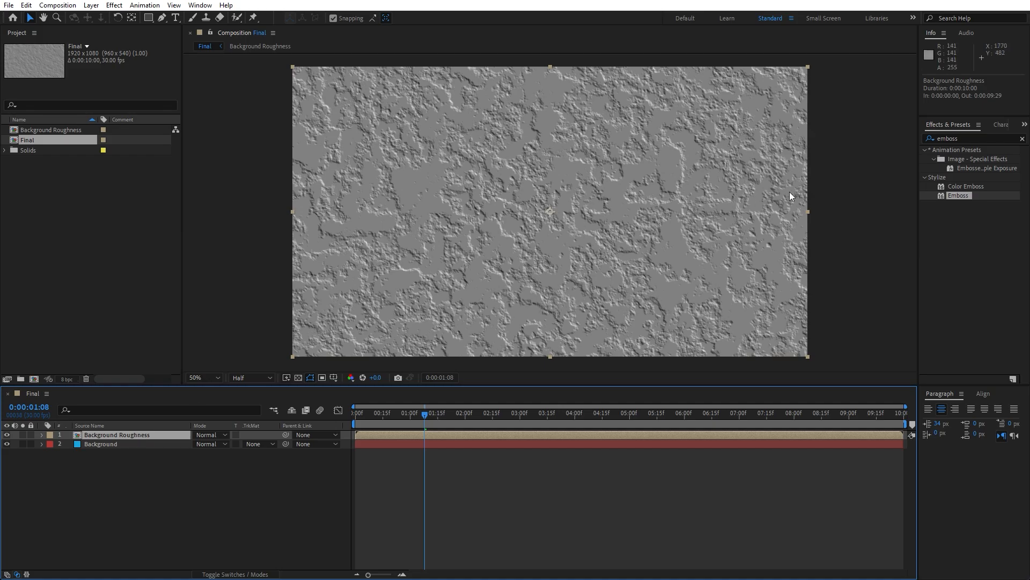
left_click(973, 138)
type("trito")
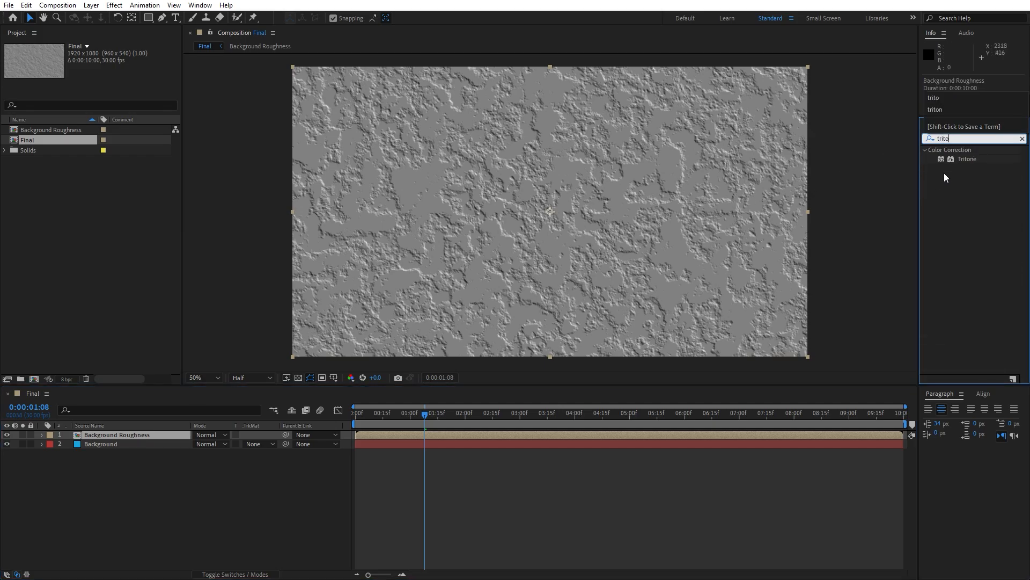
left_click_drag(957, 160, 147, 438)
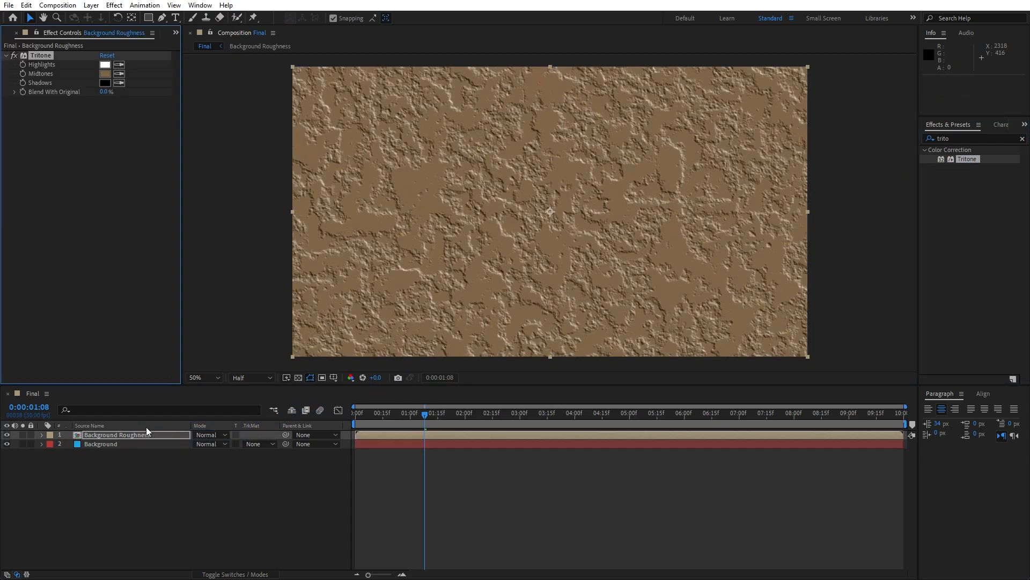
Step: Set the Tritone midtones to the dark orange 723C00 and sample that same colour for the highlights
left_click(106, 73)
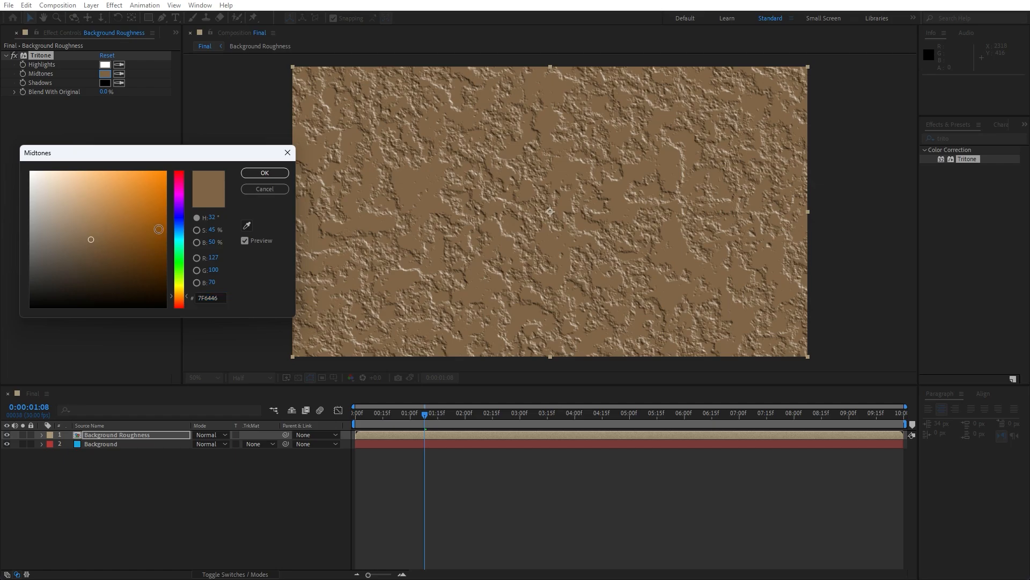
left_click_drag(159, 229, 174, 246)
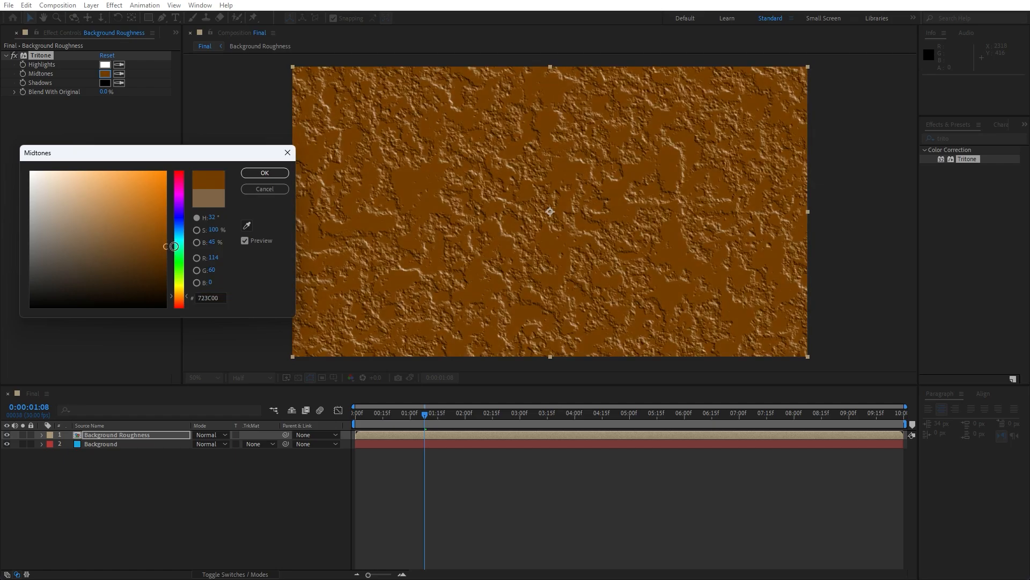
left_click(258, 175)
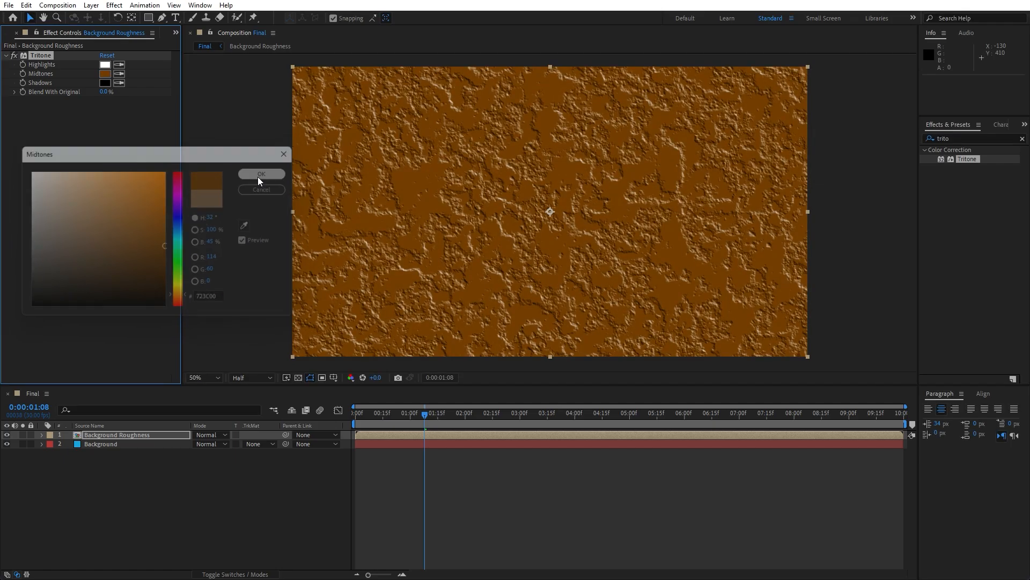
left_click(120, 67)
left_click(108, 72)
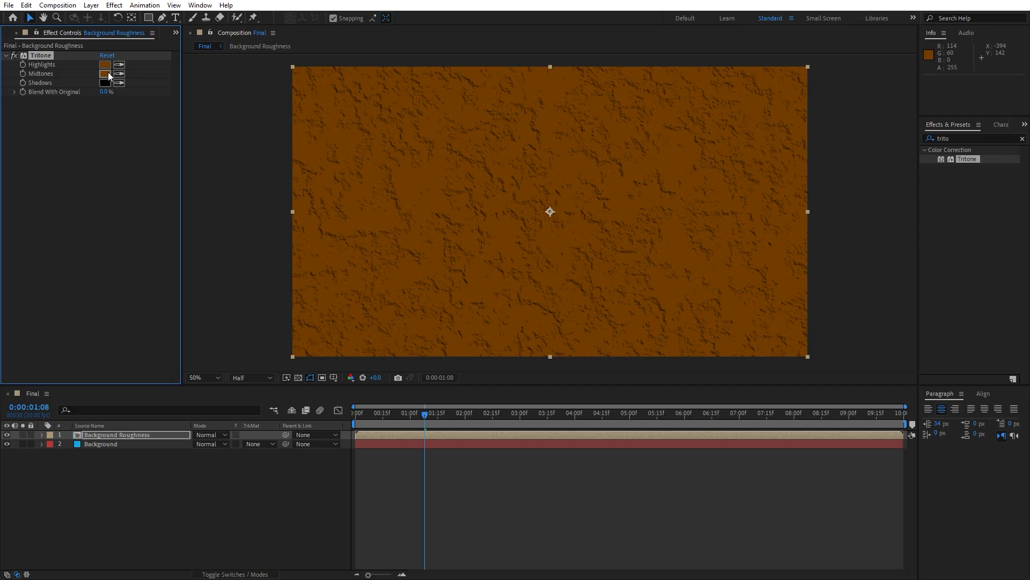
Step: Set the Background Roughness layer's blending mode to Overlay and duplicate the layer
left_click(208, 435)
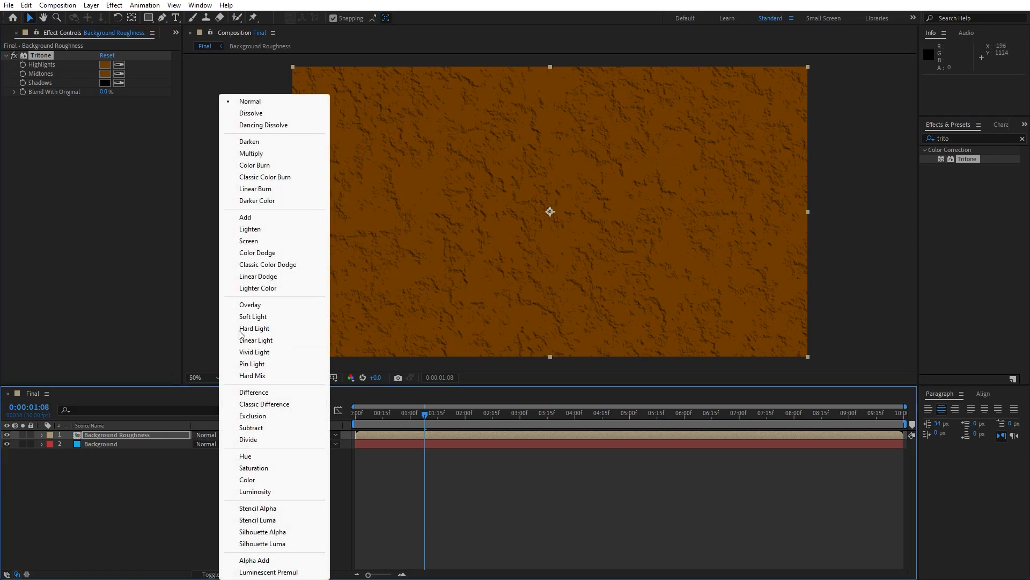
left_click(254, 304)
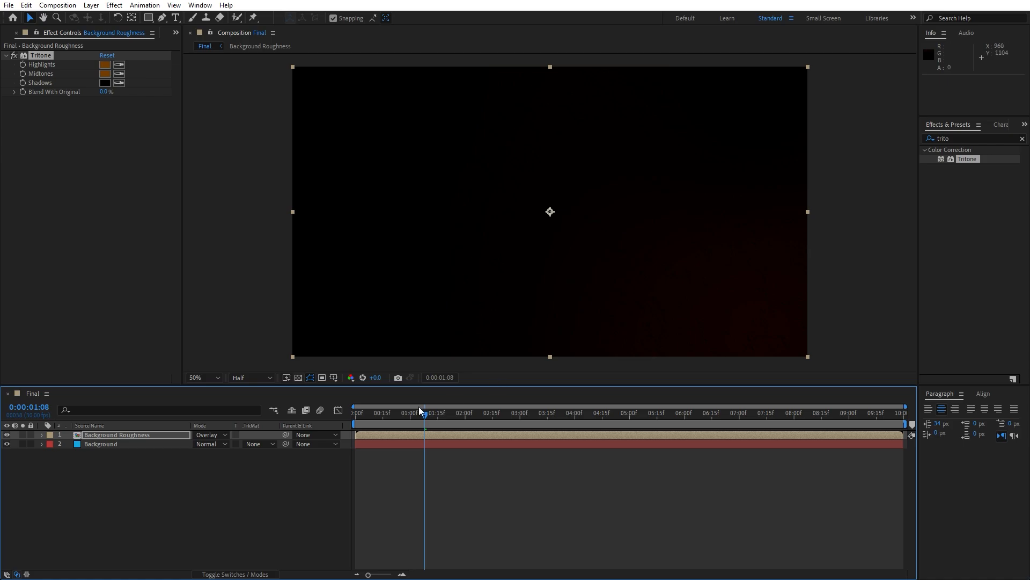
left_click(141, 436)
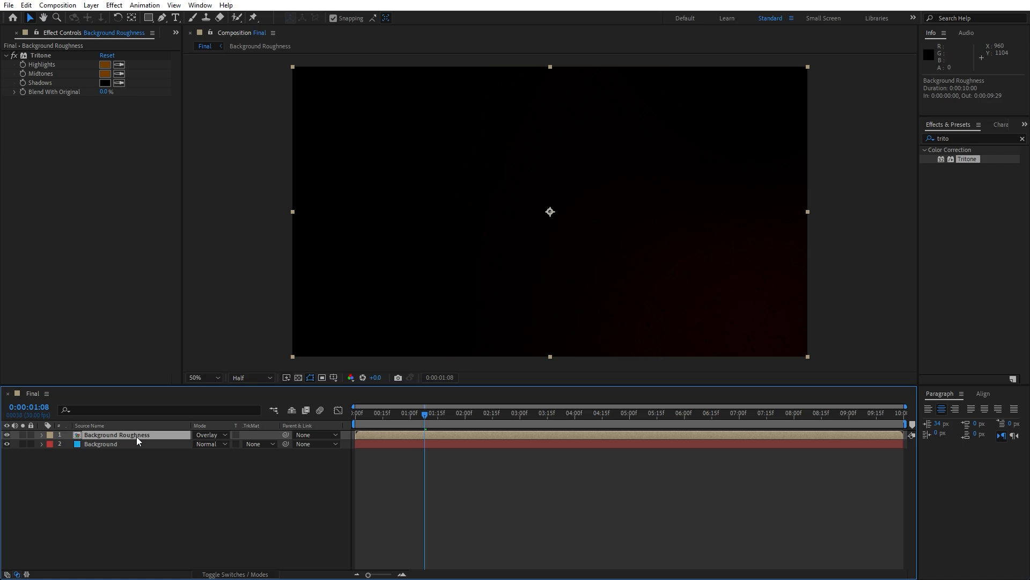
left_click(29, 6)
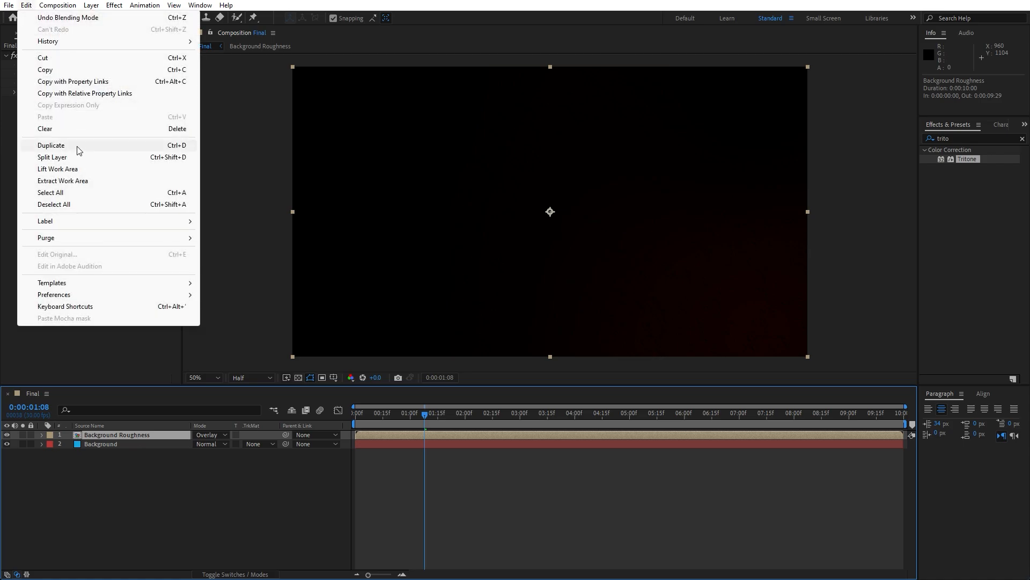
left_click(78, 148)
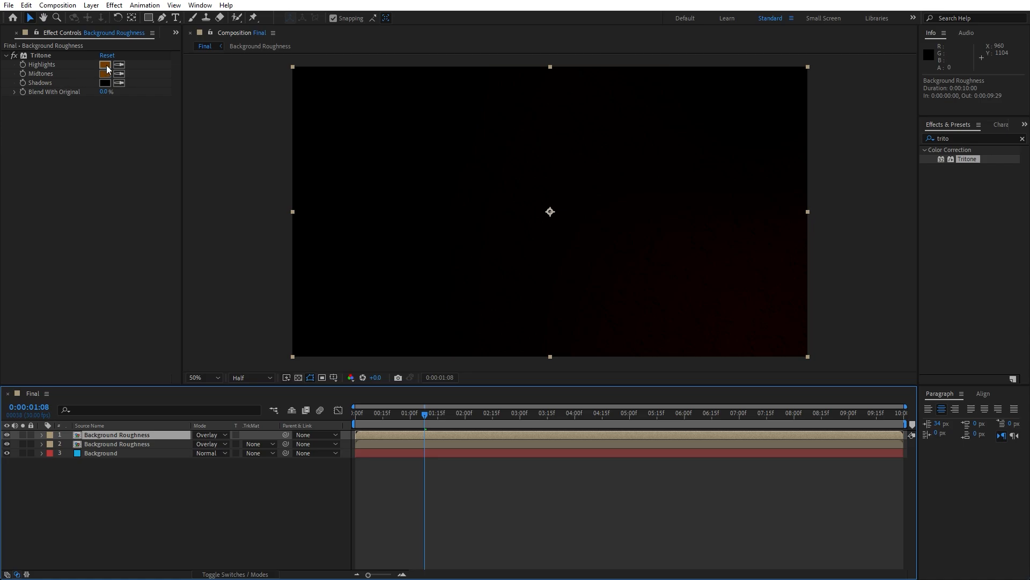
Step: Change the Tritone highlights of the upper Background Roughness copy to the yellow B5A705
left_click(105, 65)
left_click(179, 268)
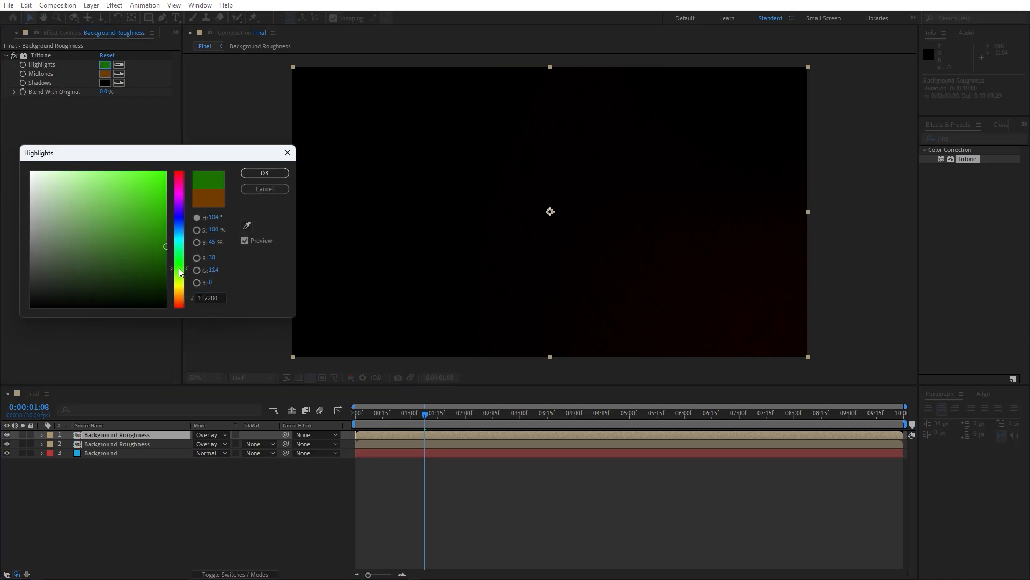
left_click_drag(180, 272, 179, 286)
left_click(161, 221)
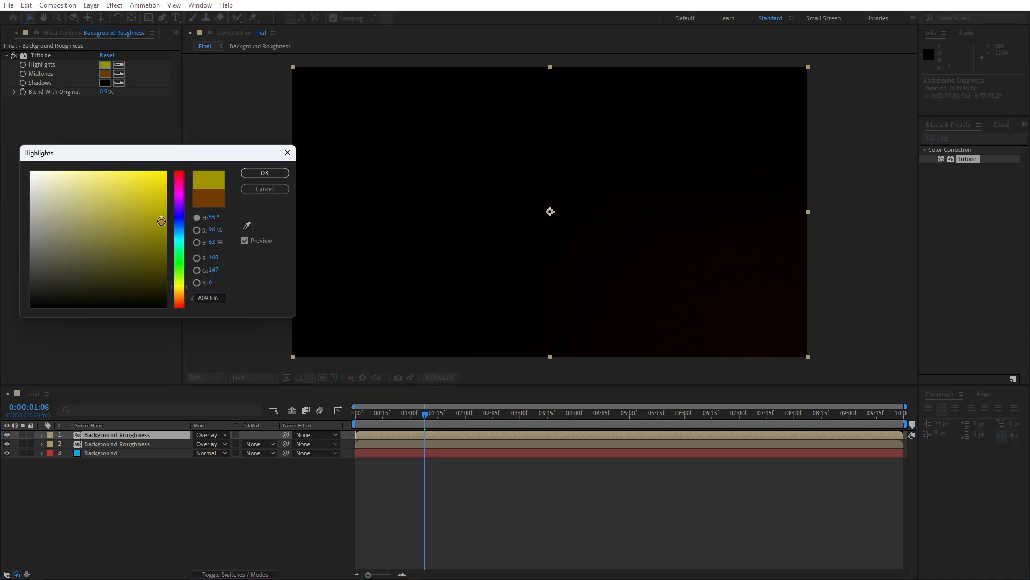
mouse_move(161, 221)
left_mouse_down()
mouse_move(162, 190)
mouse_move(162, 211)
left_mouse_up()
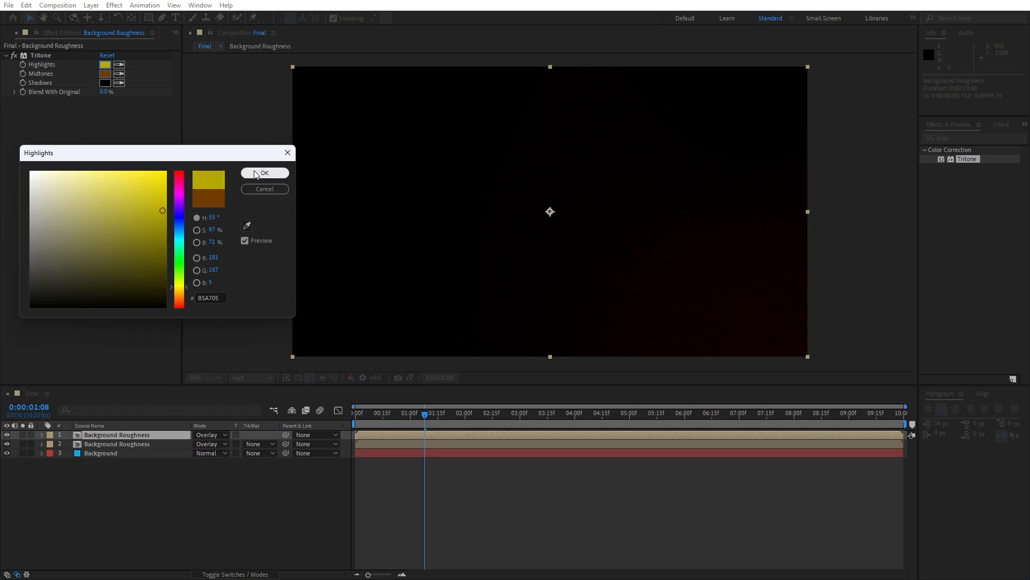
left_click(264, 172)
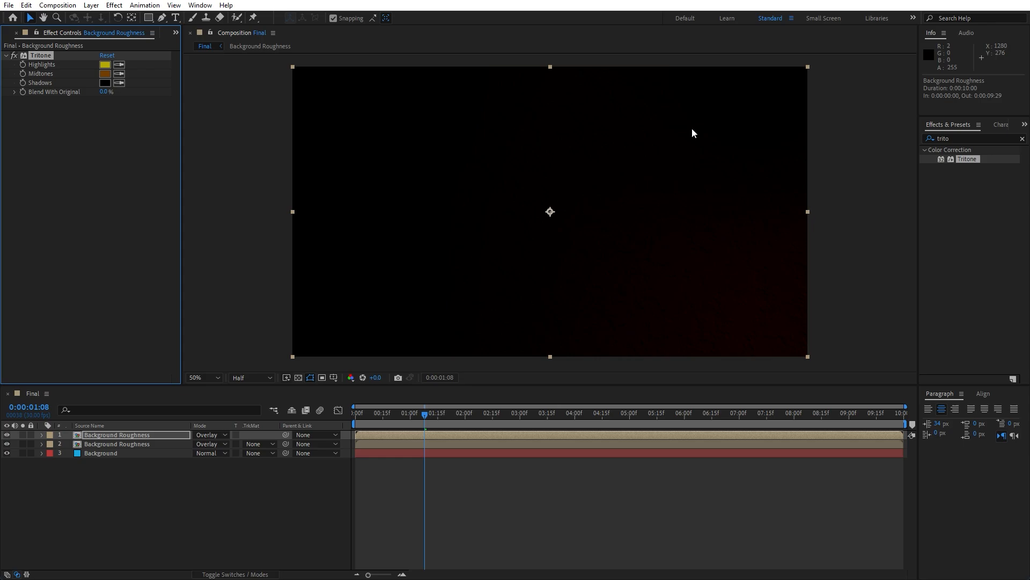
Step: Apply the Unsharp Mask effect to both Background Roughness layers at once
left_click(137, 444)
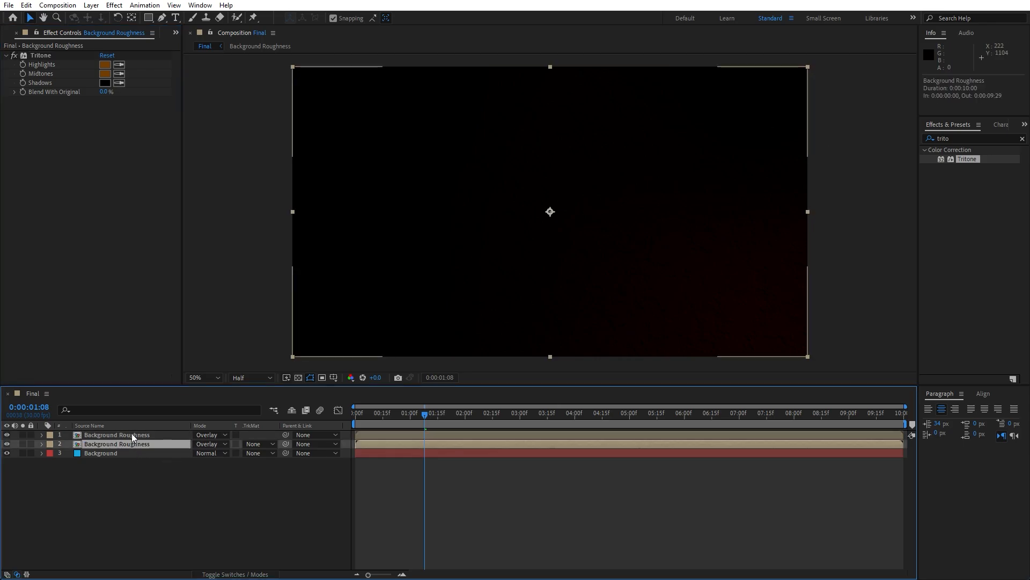
left_click(131, 433, "shift")
left_click_drag(965, 137, 856, 139)
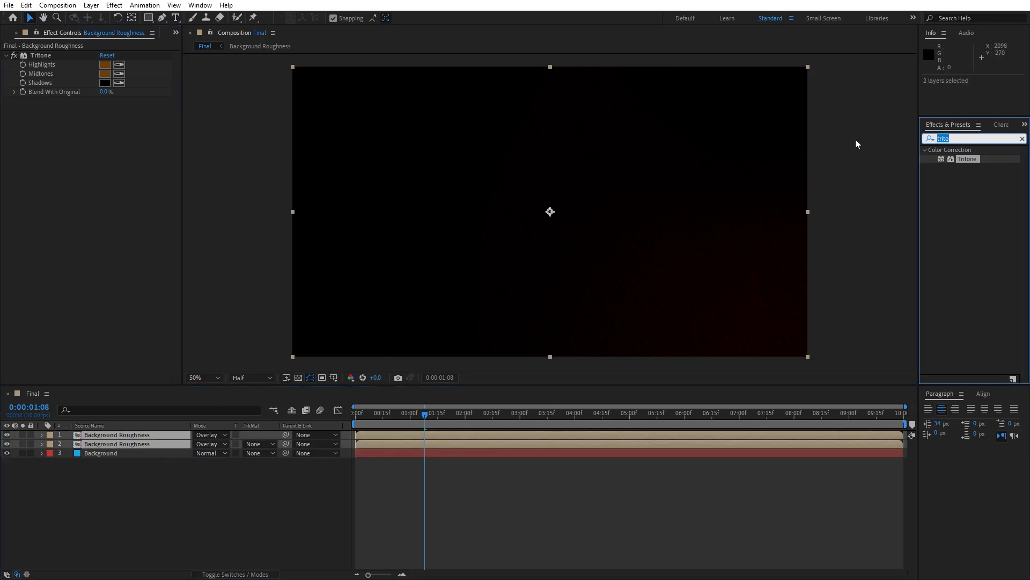
type("unsha")
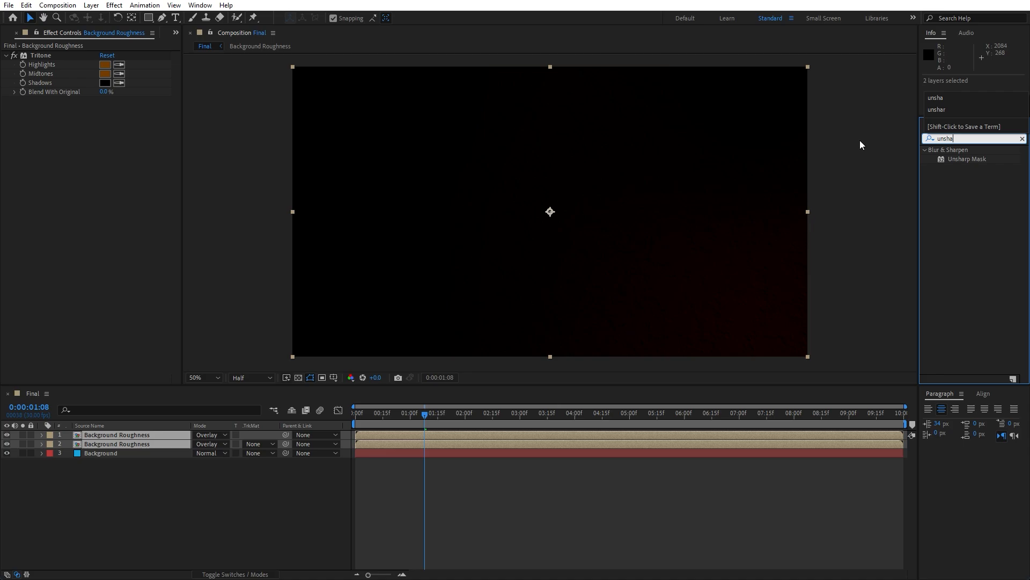
double_click(966, 159)
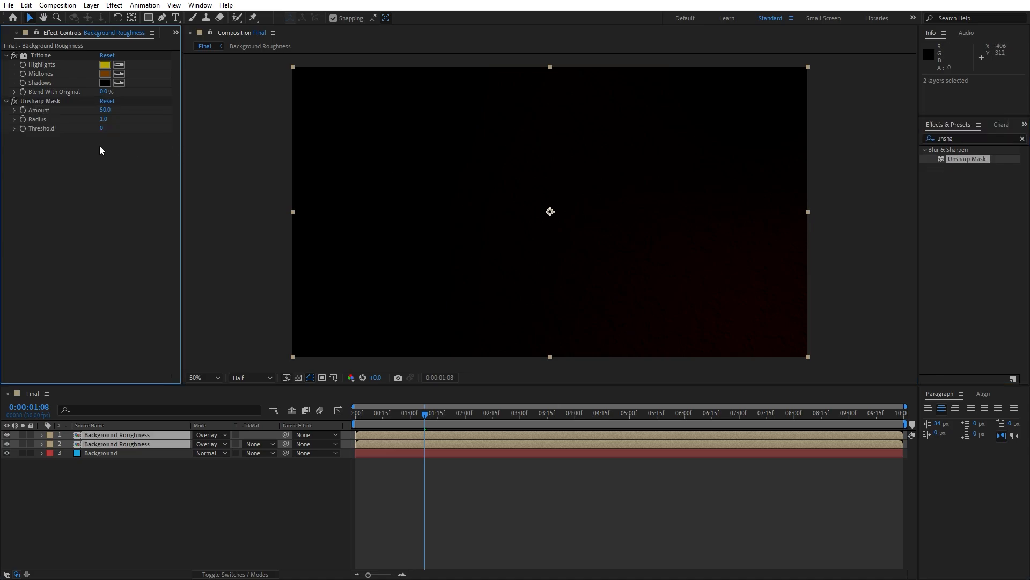
Step: Set the Unsharp Mask amount to 250 and its radius to 3 for both roughness layers
left_click(106, 111)
type("25")
type("3")
left_click(185, 488)
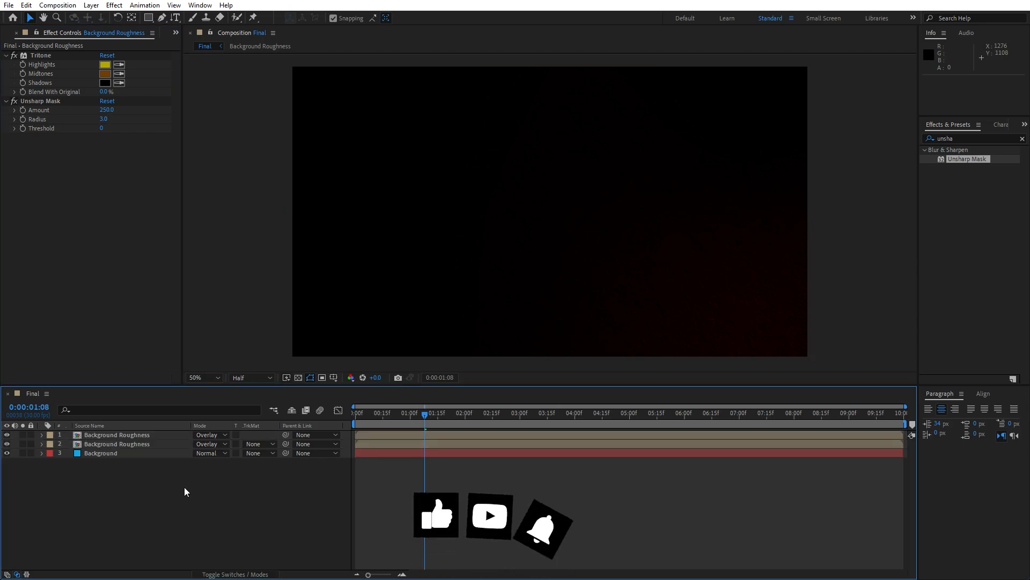
Step: Create a new 1920 x 1080 px solid layer named Particles
right_click(182, 485)
mouse_move(232, 354)
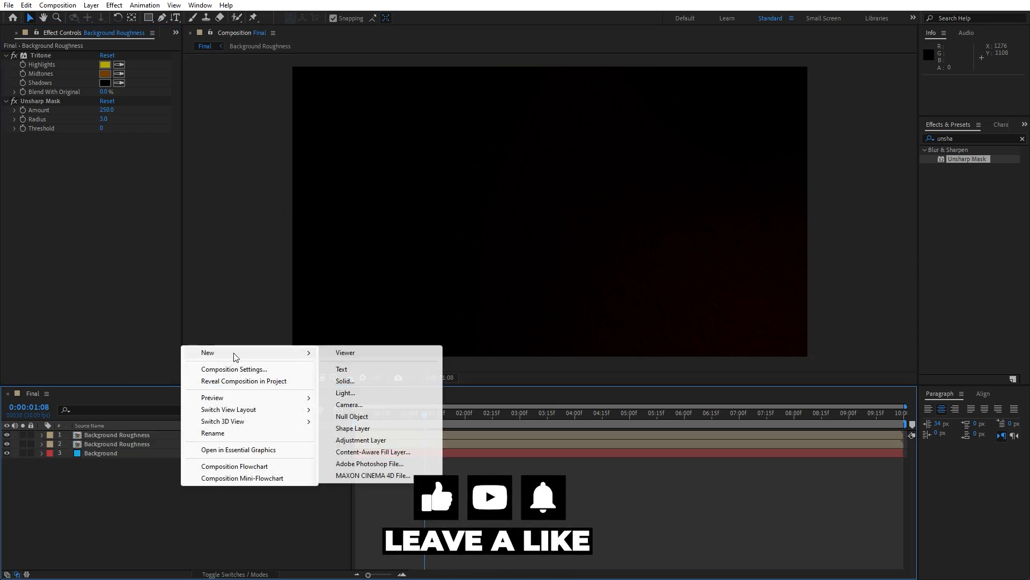
left_click(352, 381)
type("P")
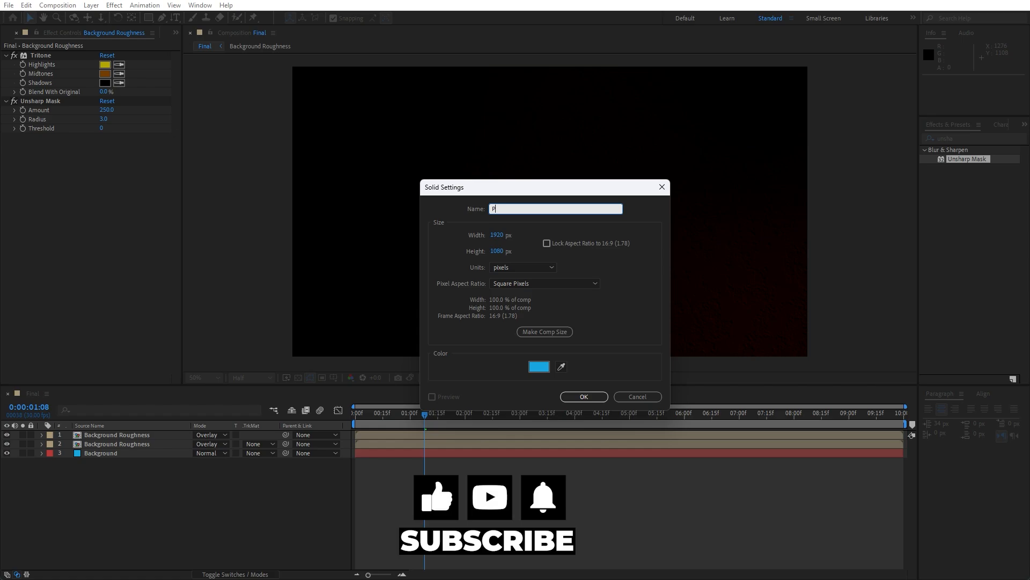
type("articles")
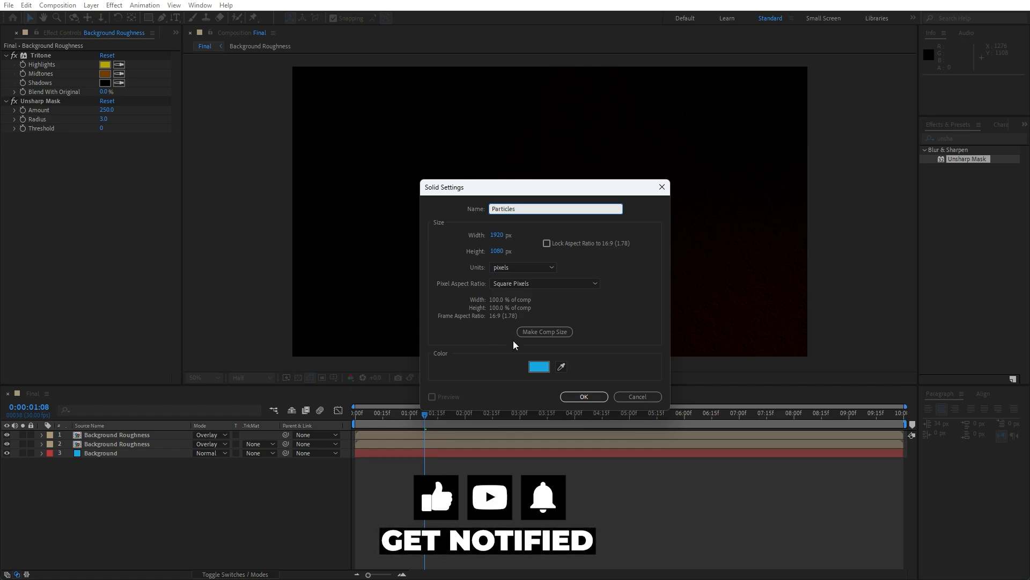
left_click(590, 398)
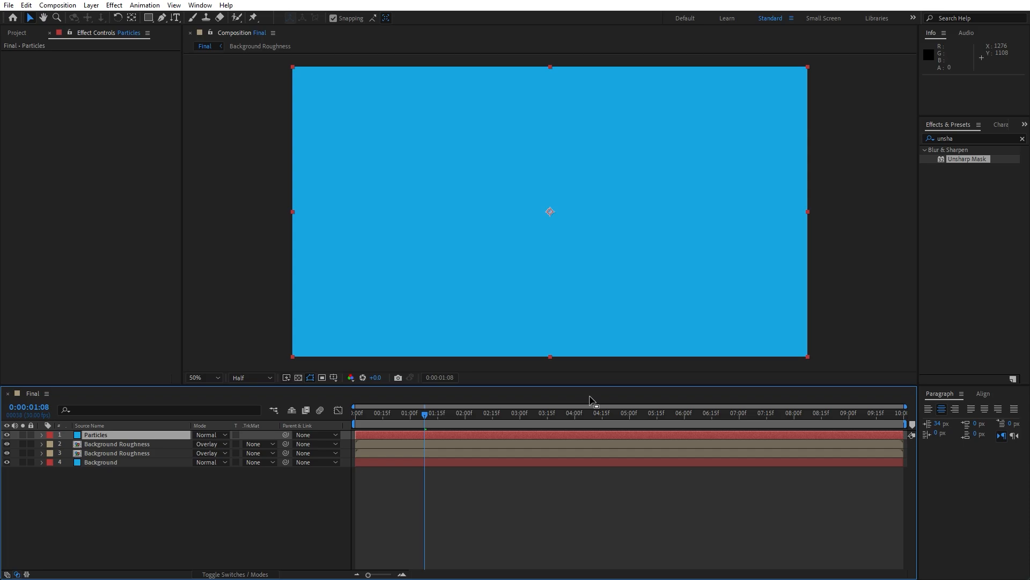
Step: Apply CC Particle World to the Particles layer and set its longevity to 7 seconds
left_click(967, 138)
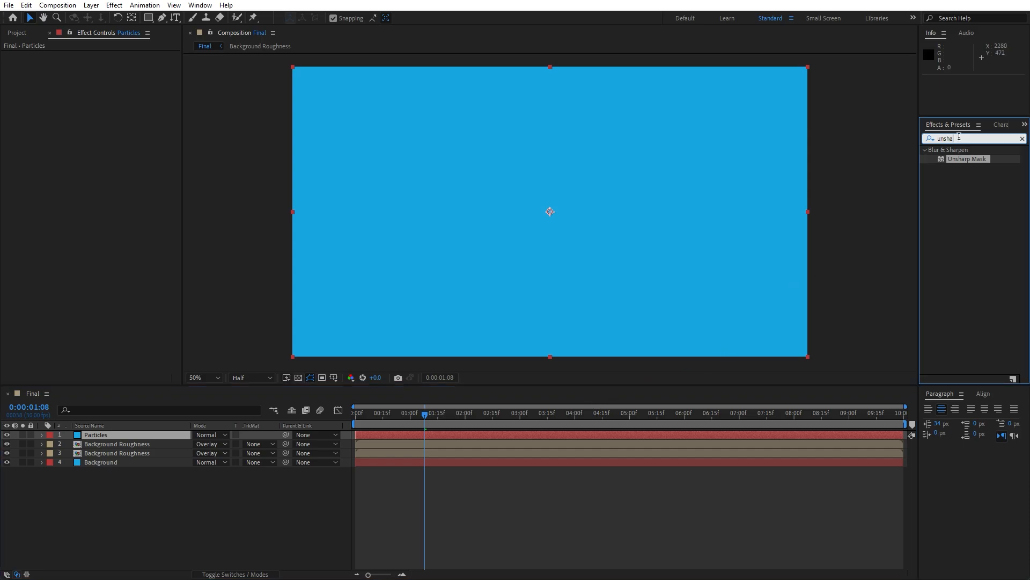
type("cc part")
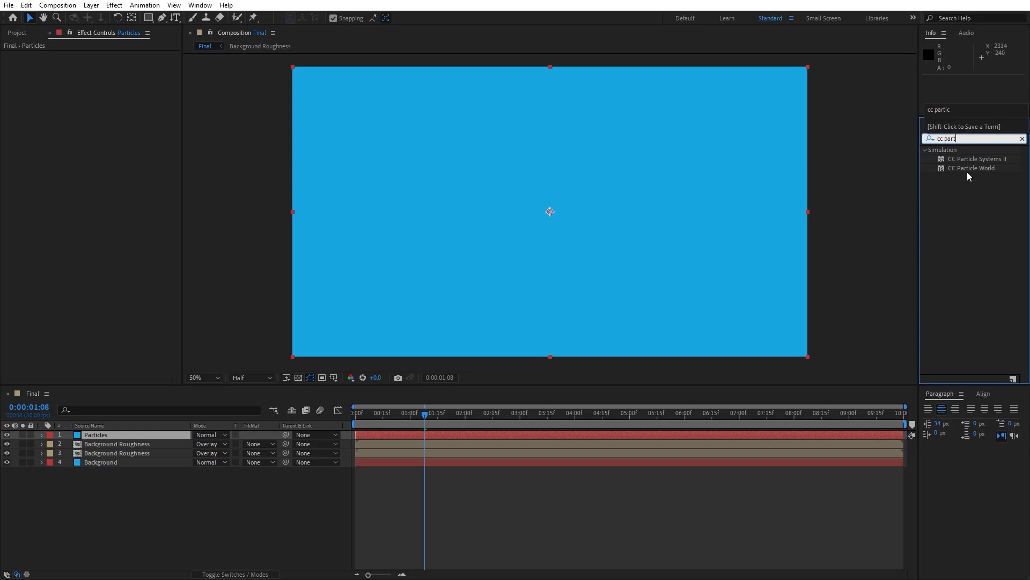
left_click_drag(969, 168, 143, 436)
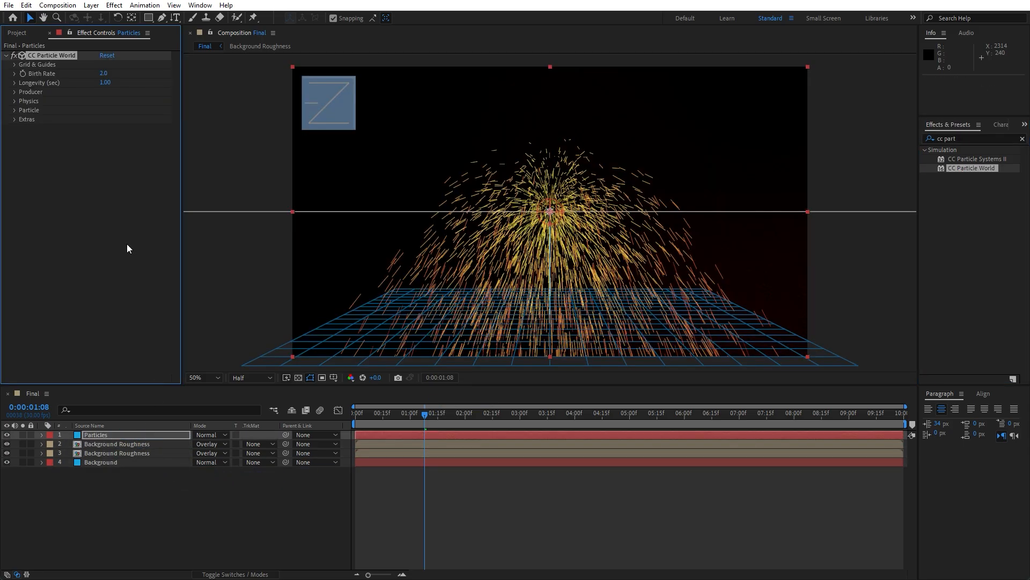
left_click(105, 82)
left_click(115, 153)
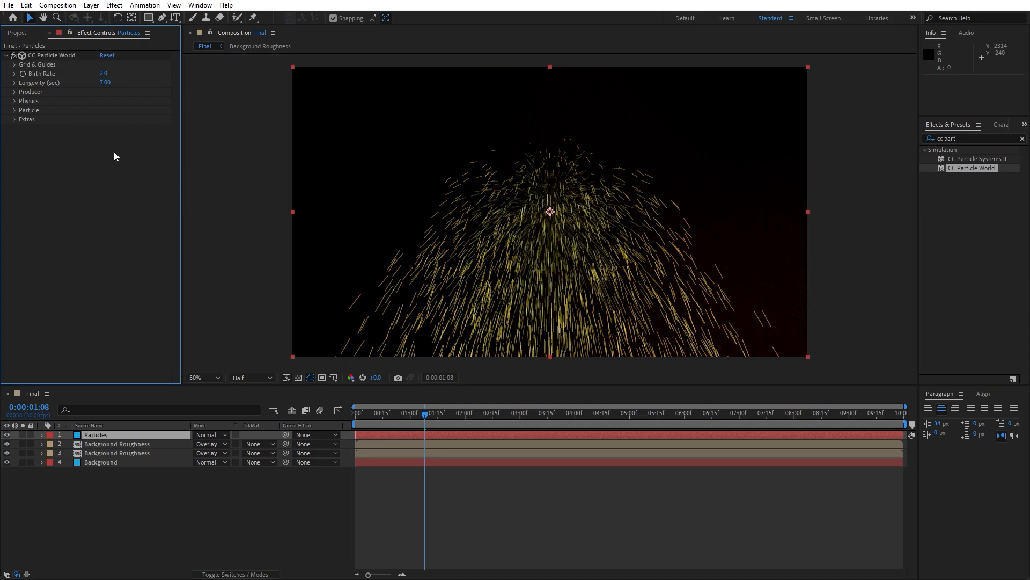
Step: Set the particle producer's Position X to 0.05 and Position Y to 0.42
left_click(15, 91)
left_click(105, 101)
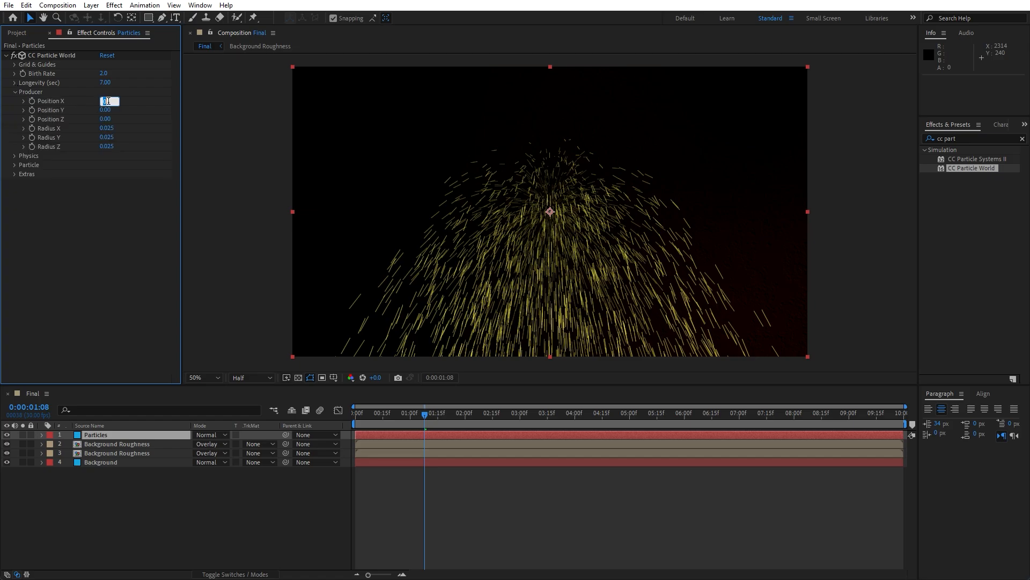
type("0.05")
left_click(106, 110)
type("0")
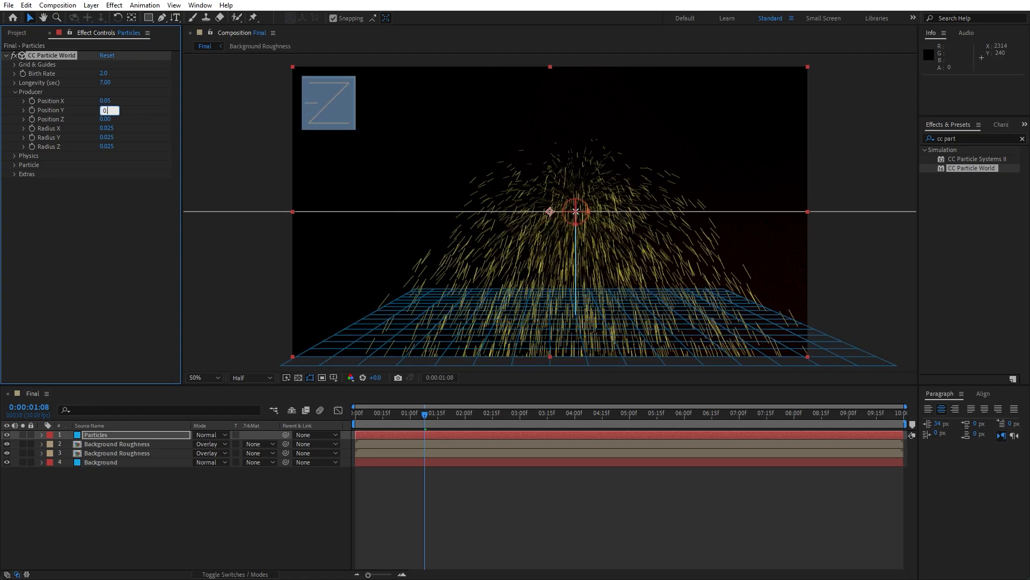
type(".42")
left_click(94, 161)
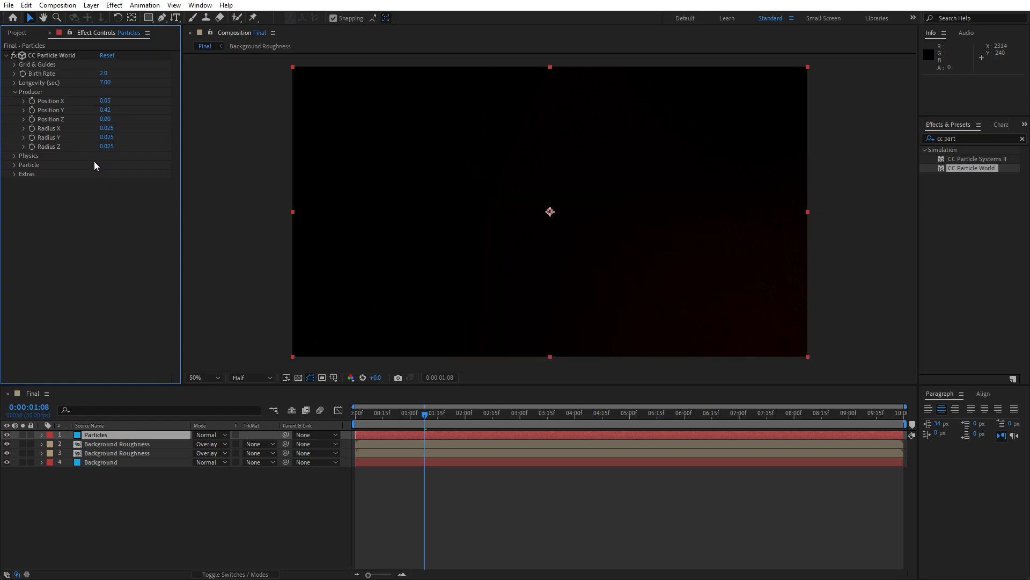
Step: Set the particle producer's Radius X and Radius Y to 1 and its Radius Z to 1.2
left_click(108, 128)
type("1")
left_click(110, 138)
type("1")
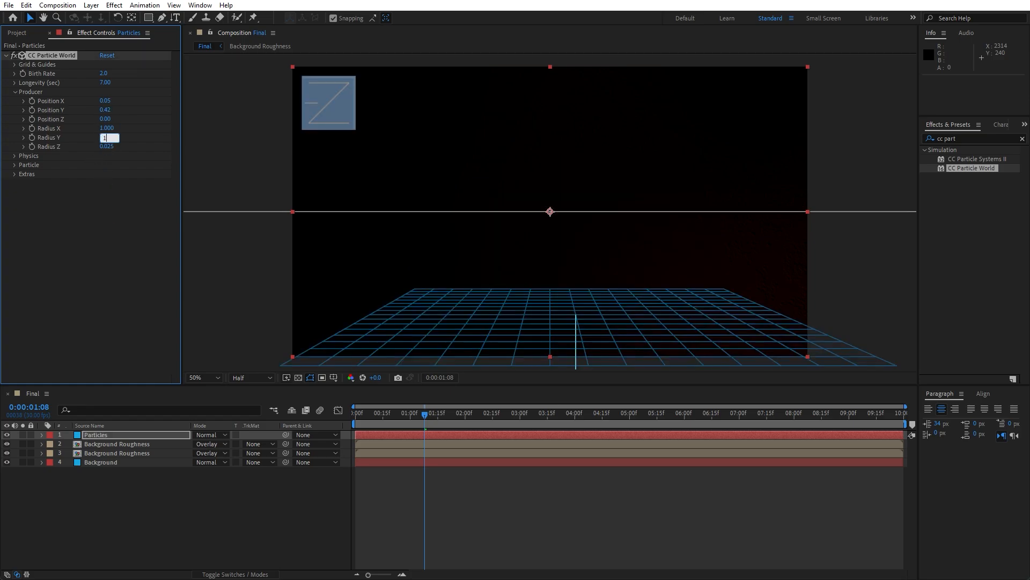
left_click(114, 188)
left_click(106, 146)
type("1")
key("Return")
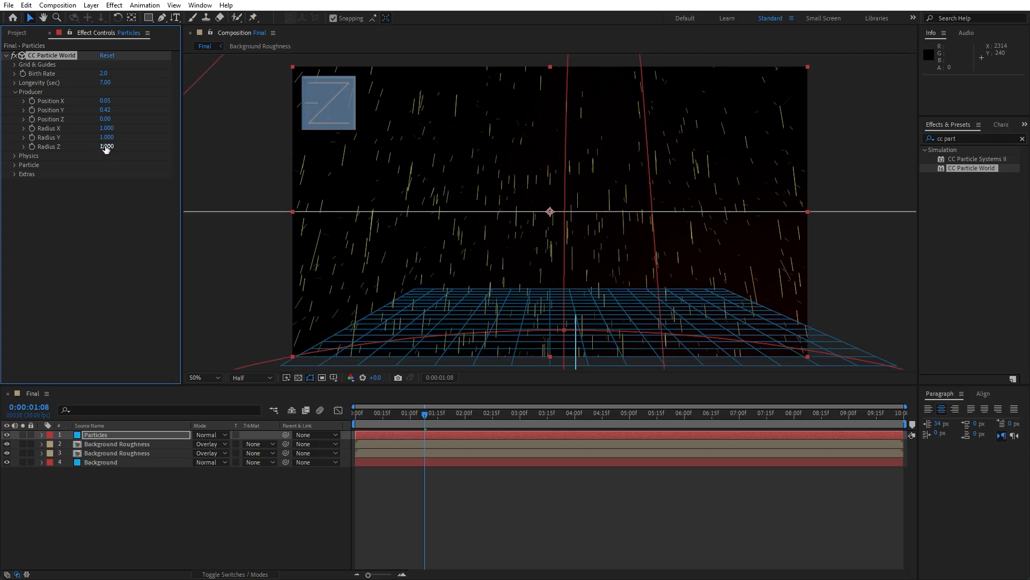
left_click(105, 148)
type("1.2")
left_click(98, 230)
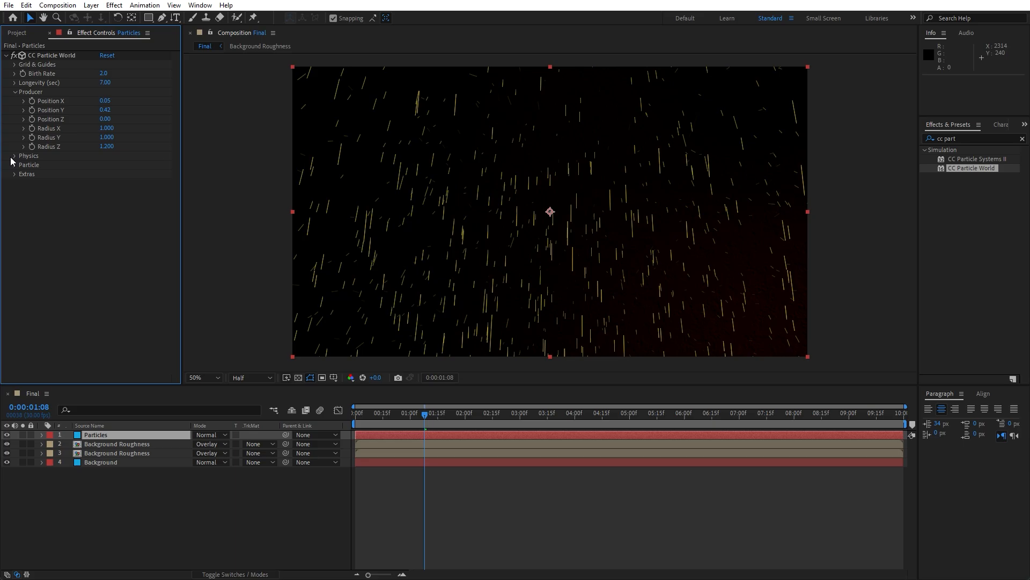
Step: Set the physics animation of CC Particle World to Twirl and its velocity to 0.2
left_click(14, 156)
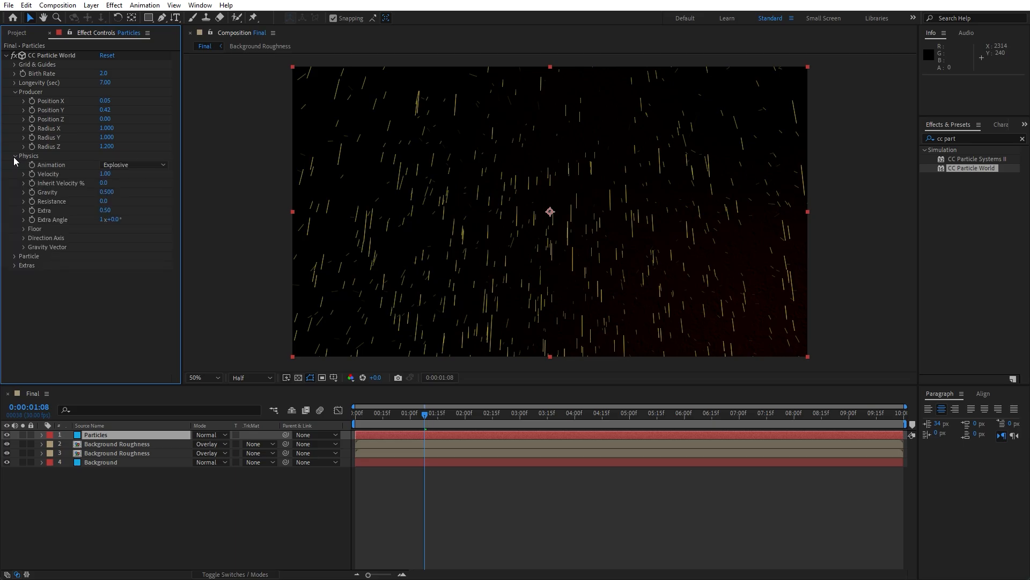
left_click(121, 170)
left_click(135, 227)
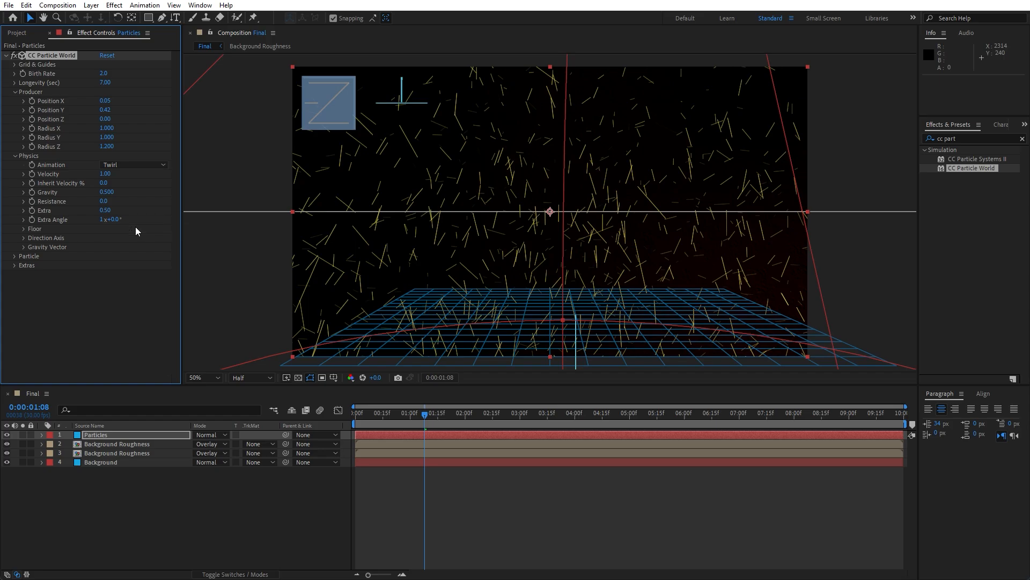
left_click(105, 174)
type("0.2")
key("Return")
Step: Set the particle physics gravity to -0.01, resistance to 0.3 and Extra to 50
left_click(109, 192)
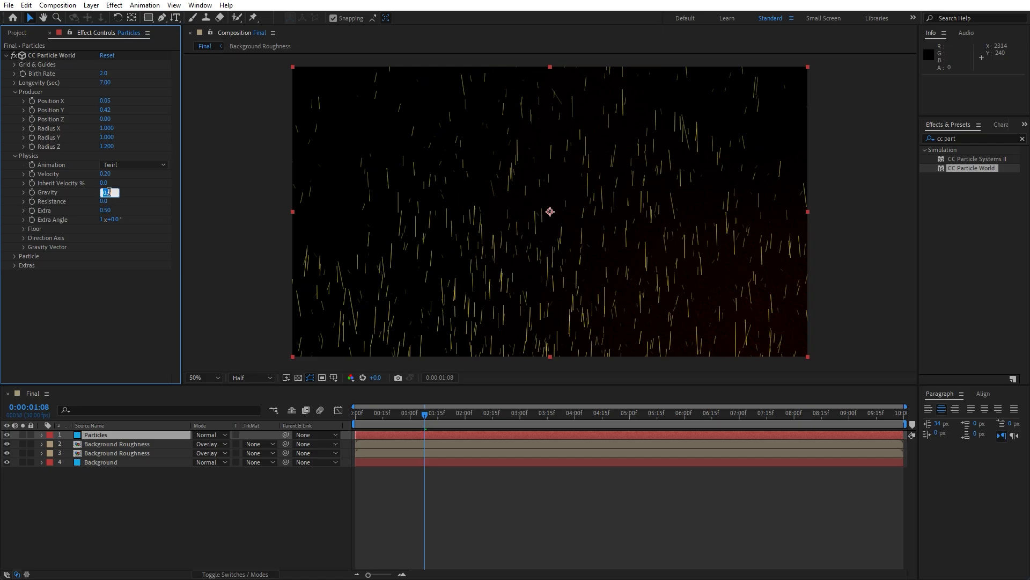
type("-")
key("Return")
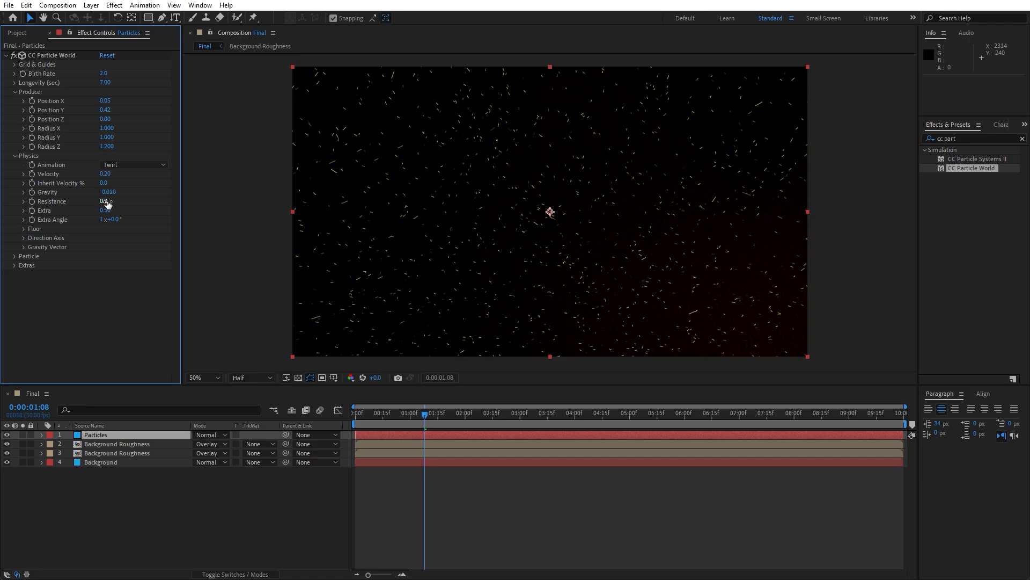
left_click(107, 201)
type("0.3")
key("Return")
left_click(107, 210)
type("50")
Step: Change the particle type of CC Particle World to Shaded Sphere
left_click(15, 255)
left_click(117, 241)
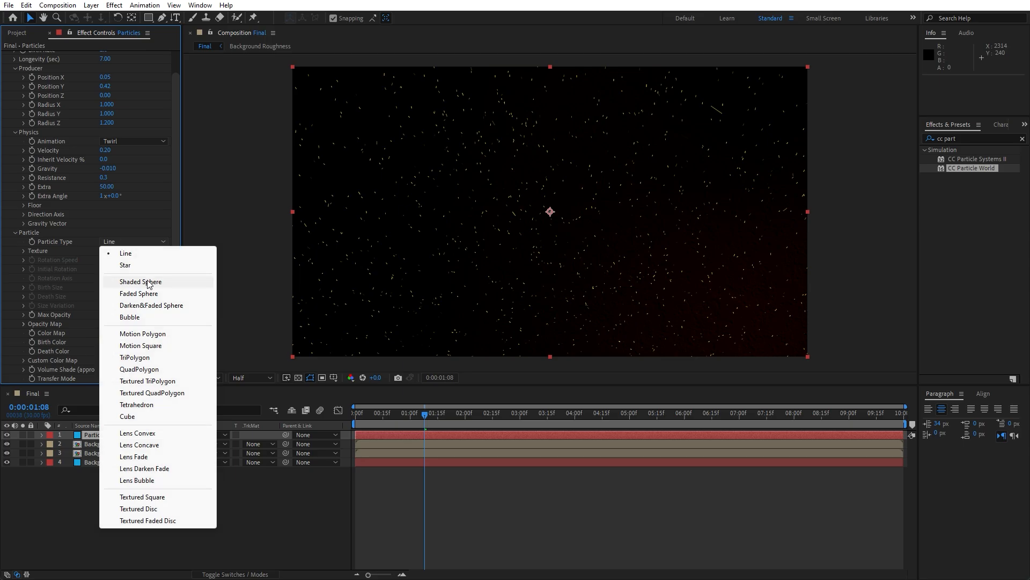
left_click(148, 283)
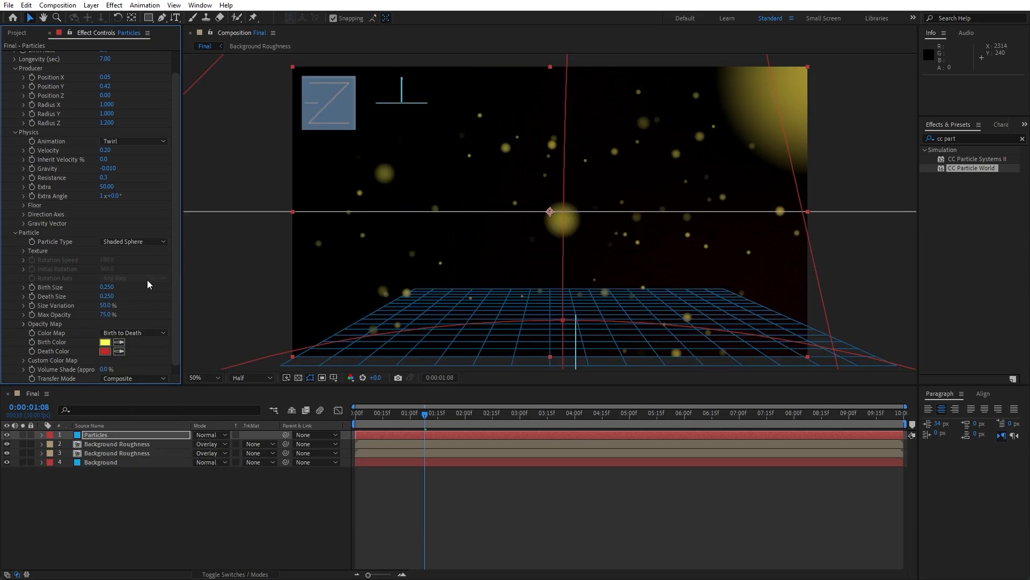
Step: Set both the birth size and the death size of the particles to 0.11
left_click(108, 288)
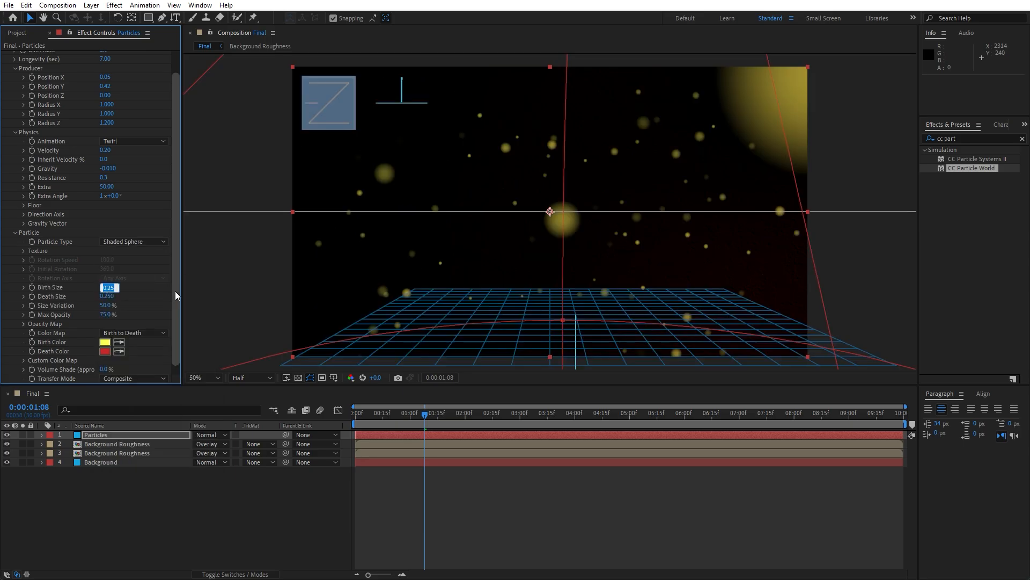
type("0.11")
key("Return")
key("ctrl+c")
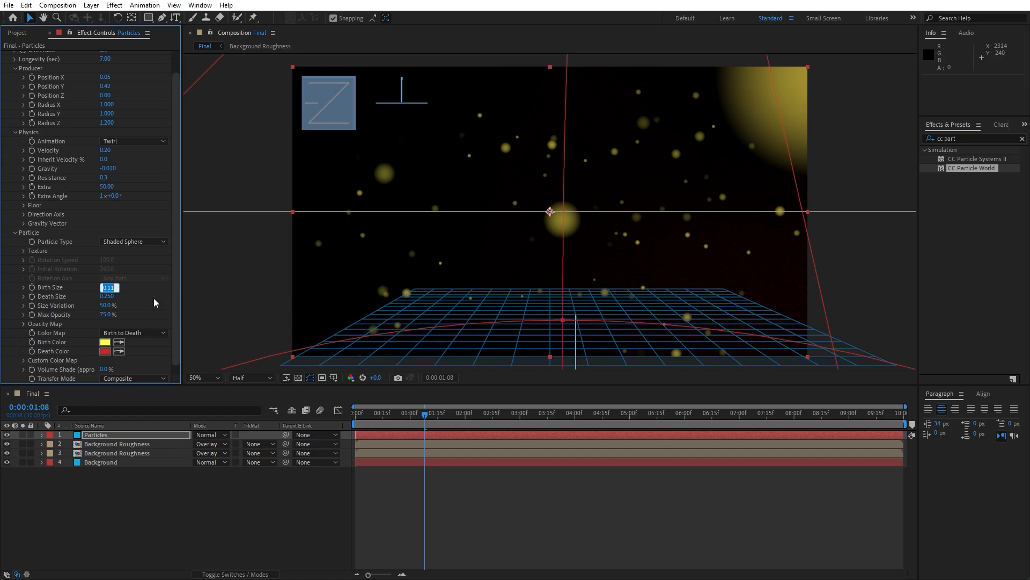
left_click(112, 297)
key("ctrl+v")
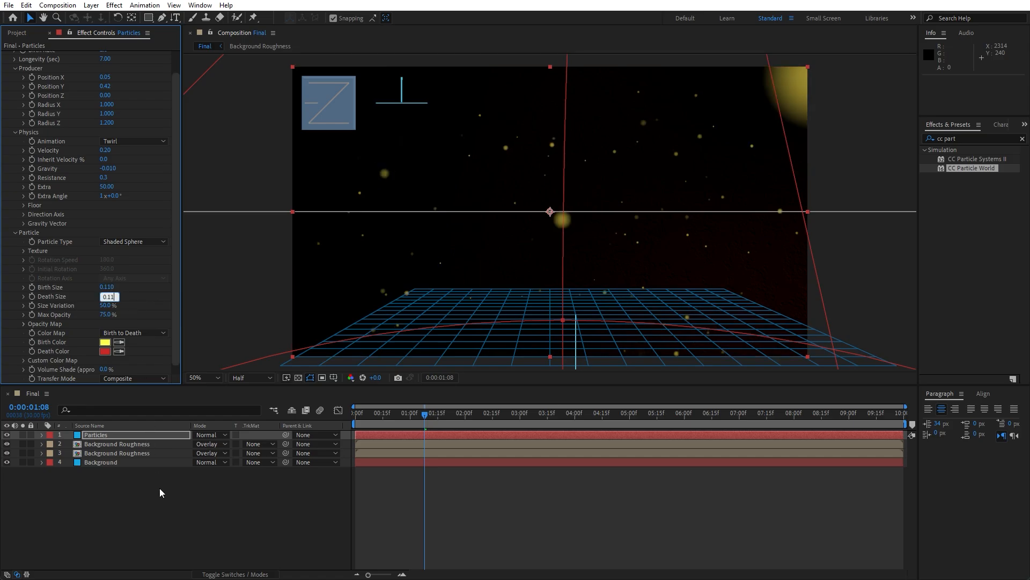
left_click(163, 511)
Step: Set the particles' birth color to near-white and their death color to white (FFFFFF), and preview the animation
left_click(105, 342)
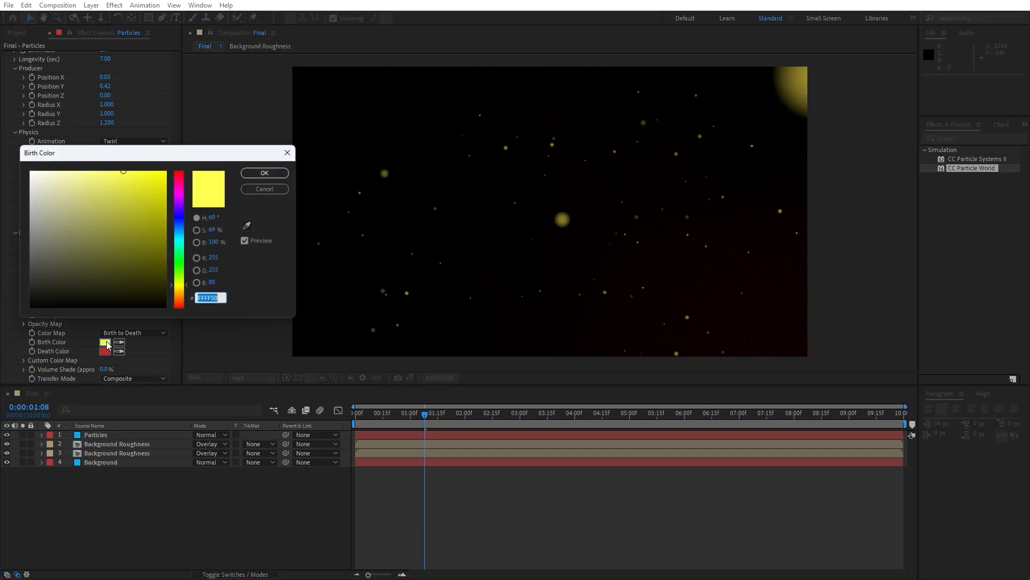
left_click_drag(50, 200, 11, 185)
left_click(264, 172)
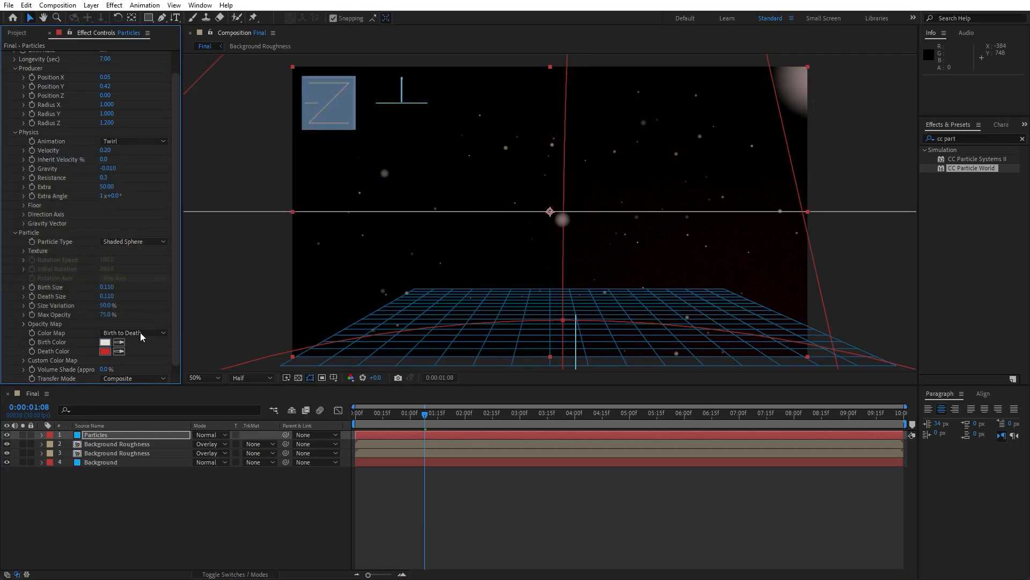
left_click(105, 349)
left_click_drag(59, 204, 5, 142)
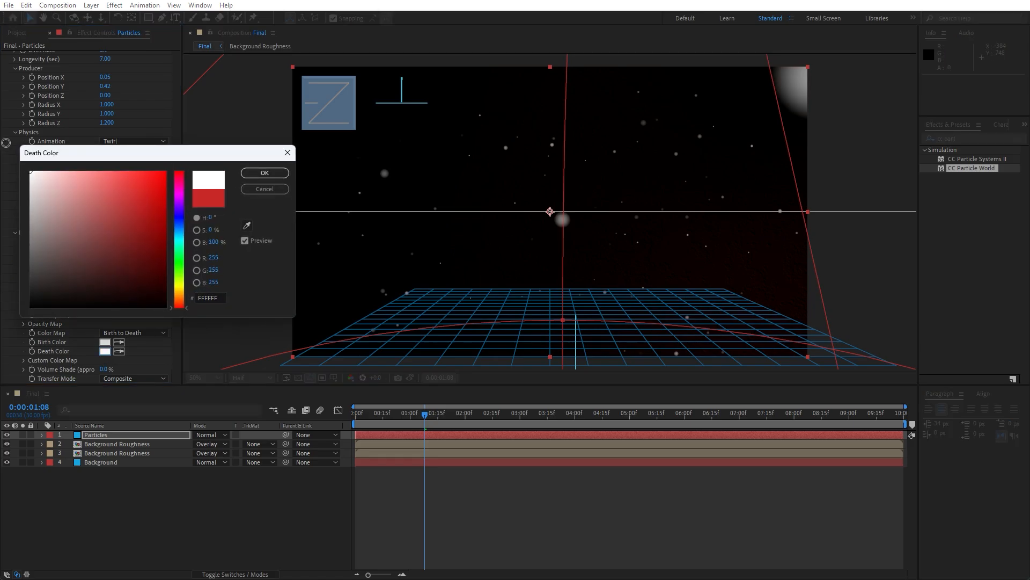
left_click(265, 173)
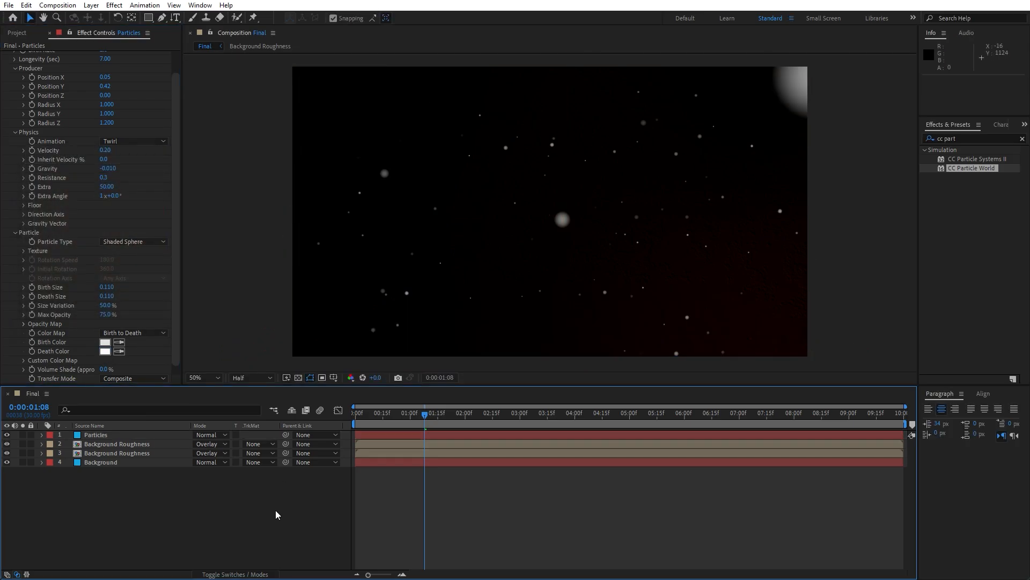
key("space")
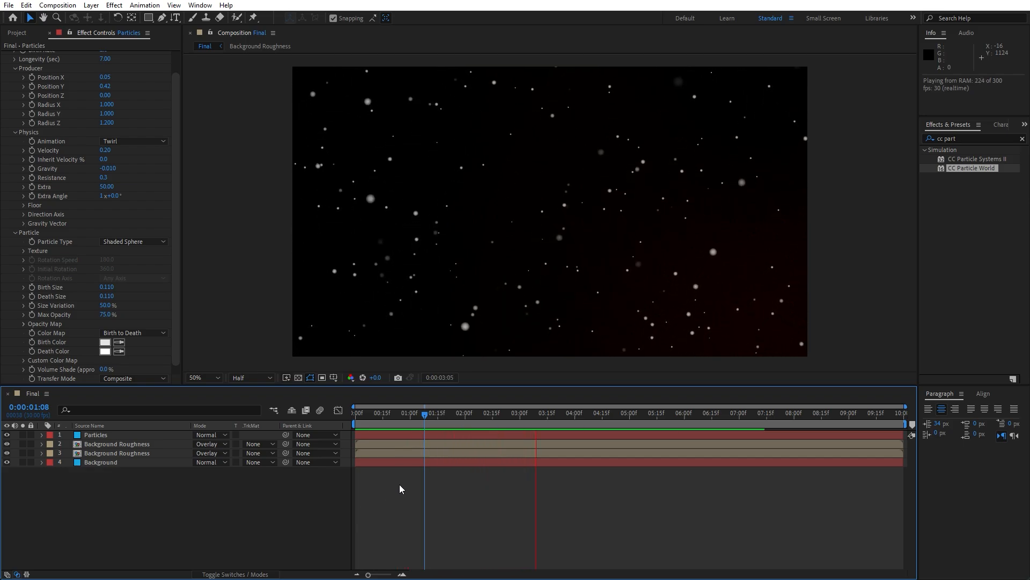
key("space")
Step: Apply the Simple Choker effect to the Particles layer and set its Choke Matte to 1
left_click(108, 435)
scroll(35, 108, "up", 1)
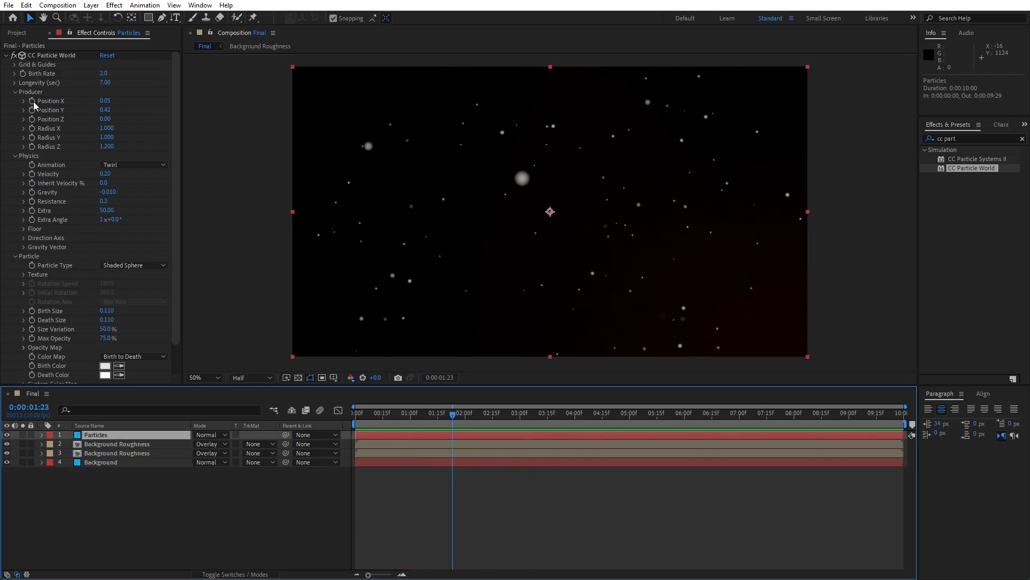
left_click(973, 138)
type("simple")
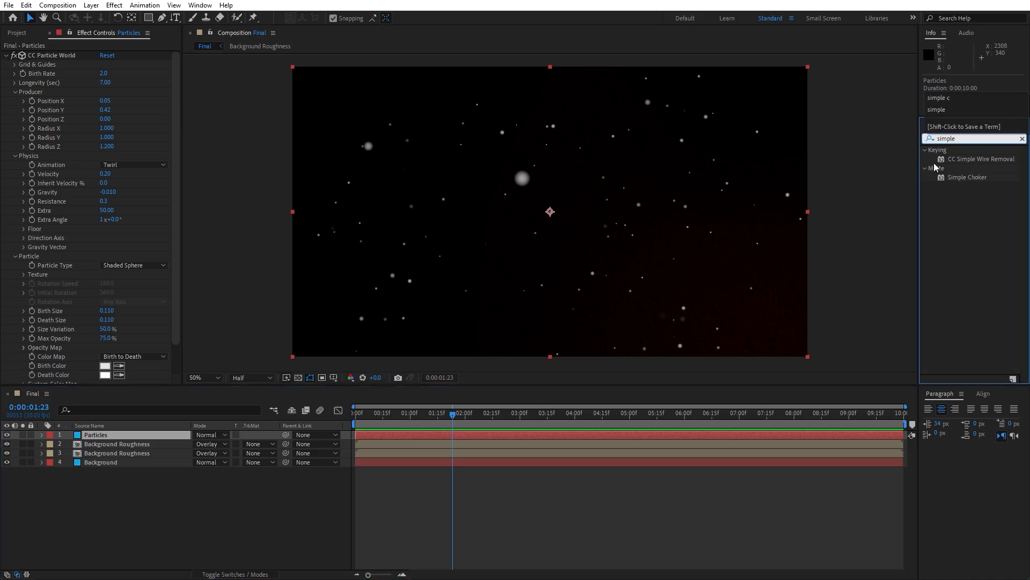
left_click_drag(957, 177, 3, 64)
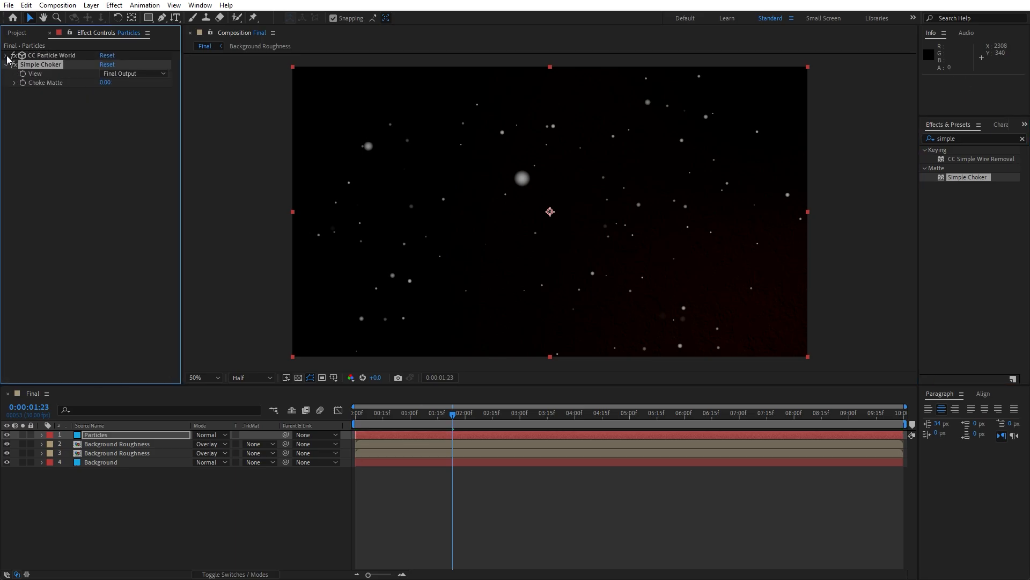
left_click(104, 84)
type("1")
key("Return")
Step: Preview the particle animation from the beginning of the timeline and place the playhead at 0:00:02:21
left_click(358, 421)
key("space")
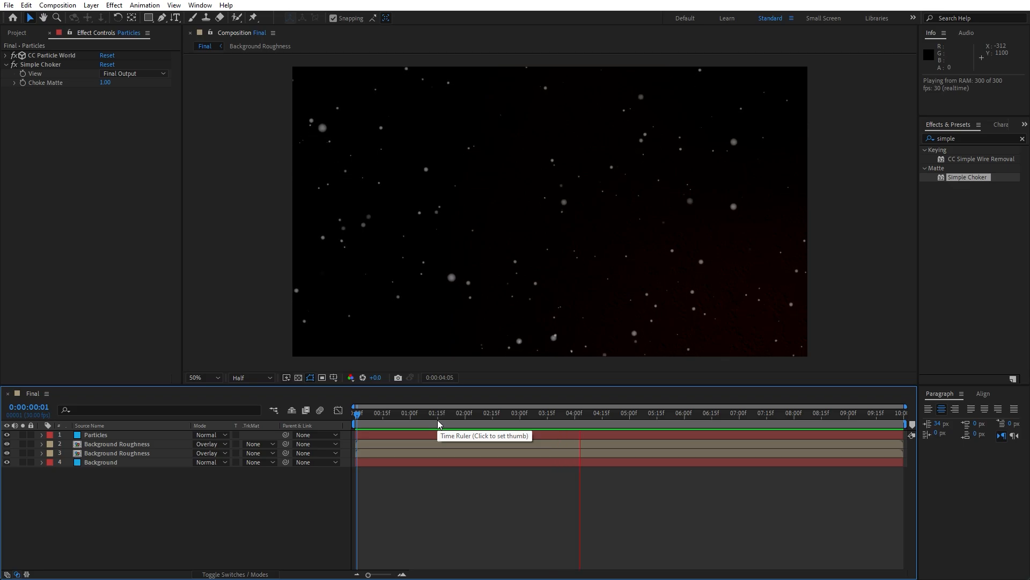
left_click(502, 417)
left_click_drag(502, 422, 503, 421)
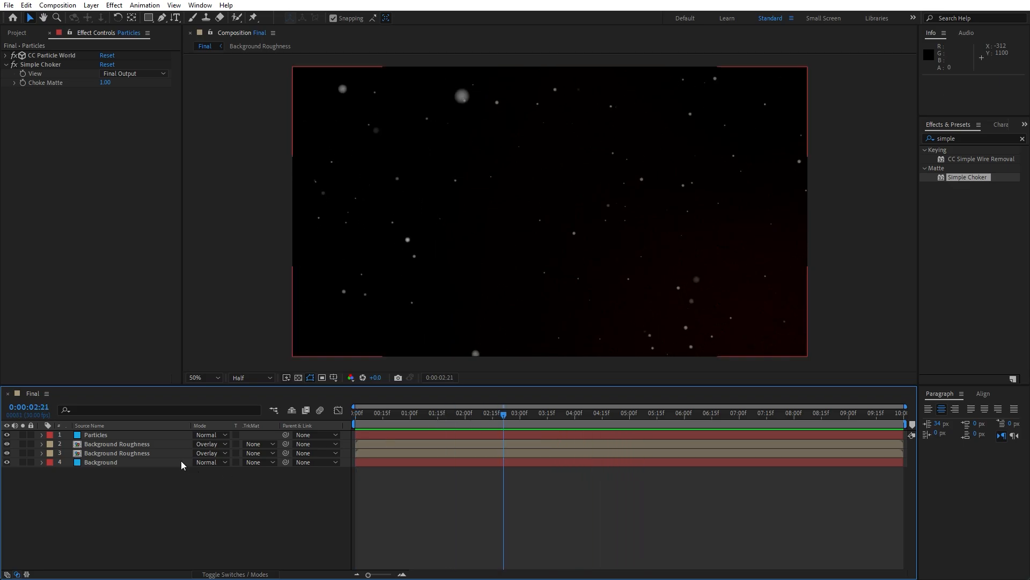
Step: Try a particle producer Radius X of 1.63 on the Particles layer and undo the change
left_click(132, 436)
left_click(6, 56)
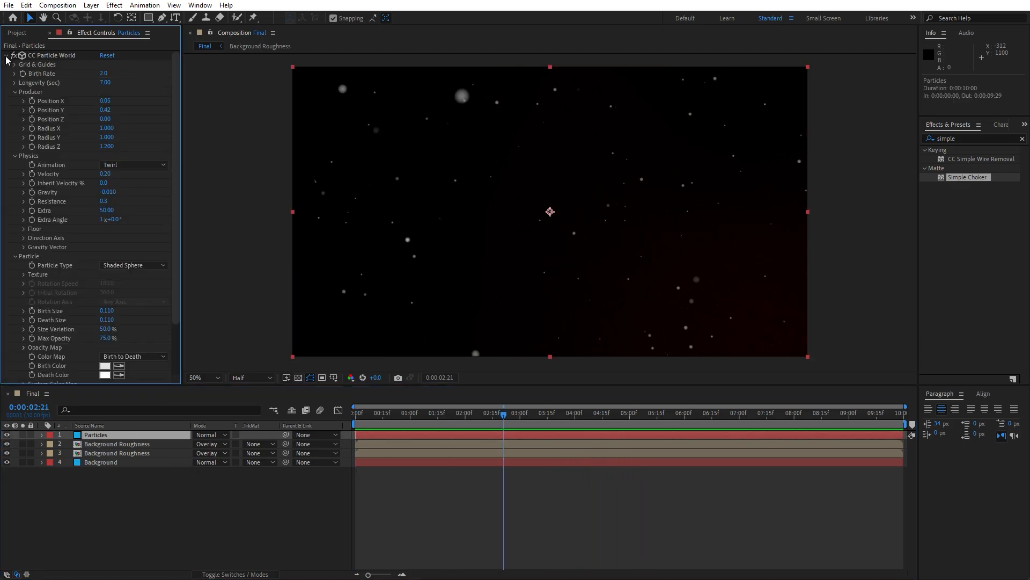
left_click_drag(109, 131, 142, 129)
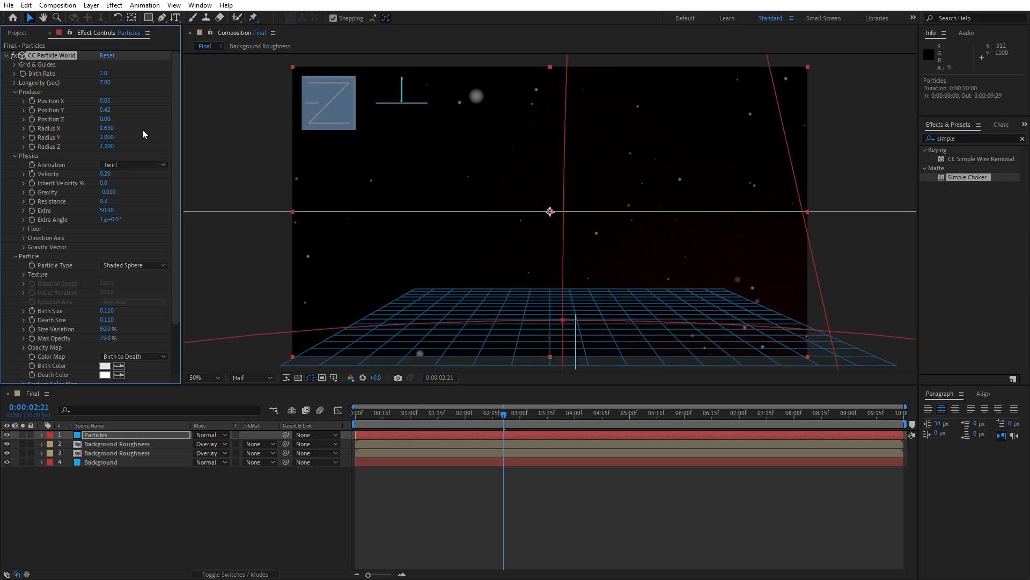
key("ctrl+y")
left_click(615, 394)
key("ctrl+z")
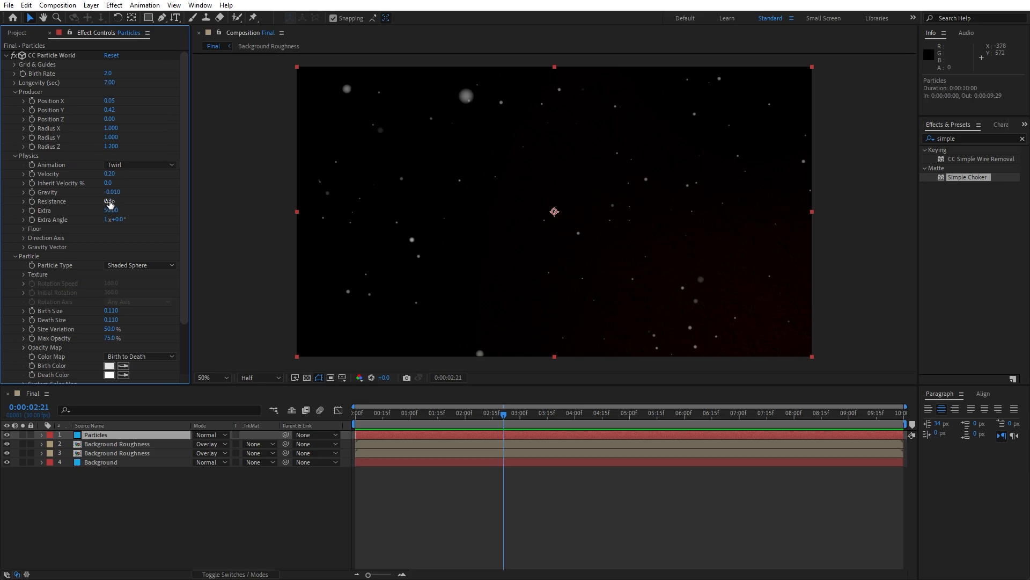
Step: Pre-compose the Particles layer under the name Particles, moving all attributes into the new composition
right_click(109, 436)
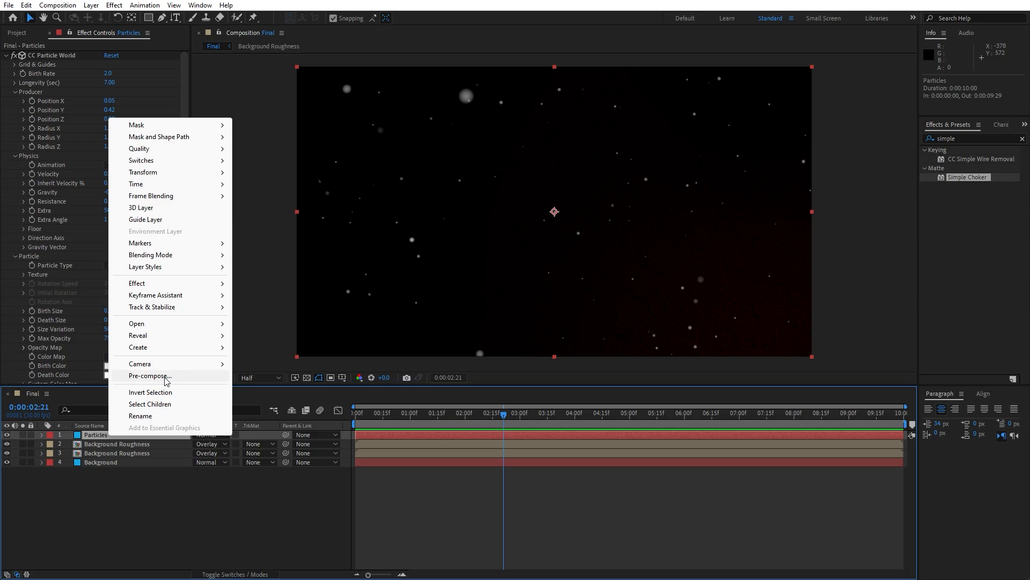
left_click(149, 375)
type("Par")
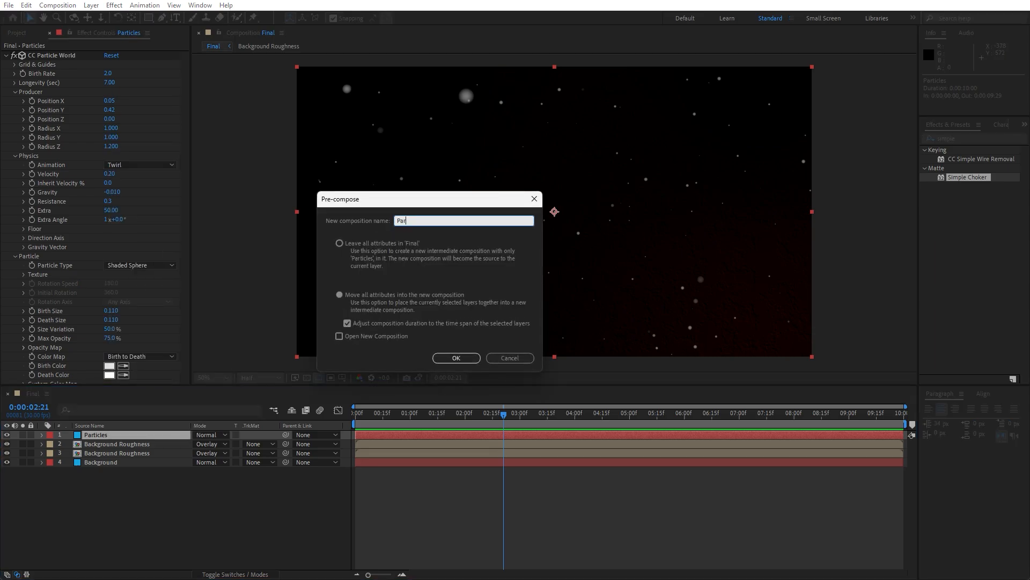
type("ticles")
left_click(455, 357)
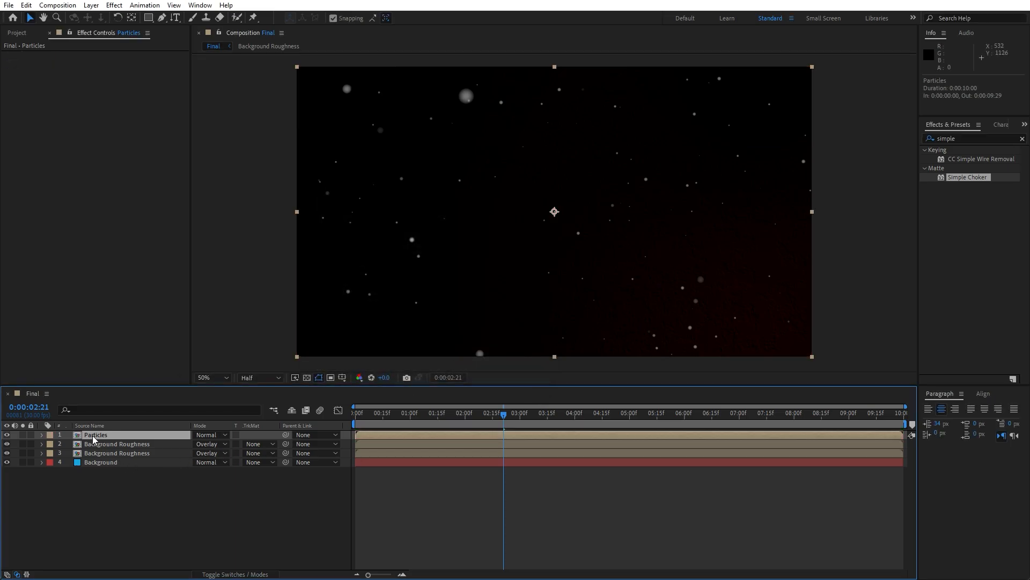
Step: Apply the Tritone effect to the pre-composed Particles layer and set its highlights color to 754A00
left_click(970, 138)
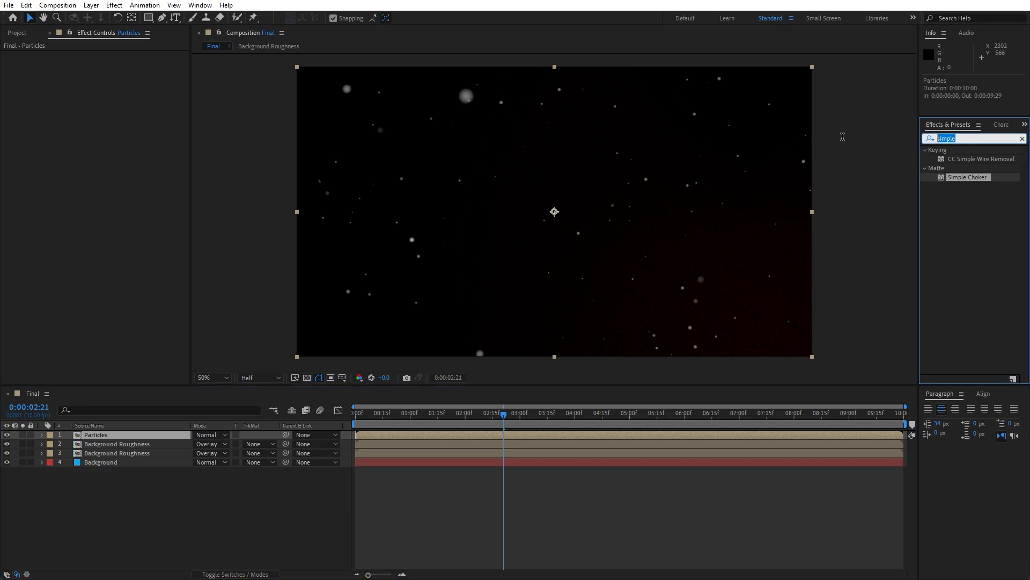
type("trito")
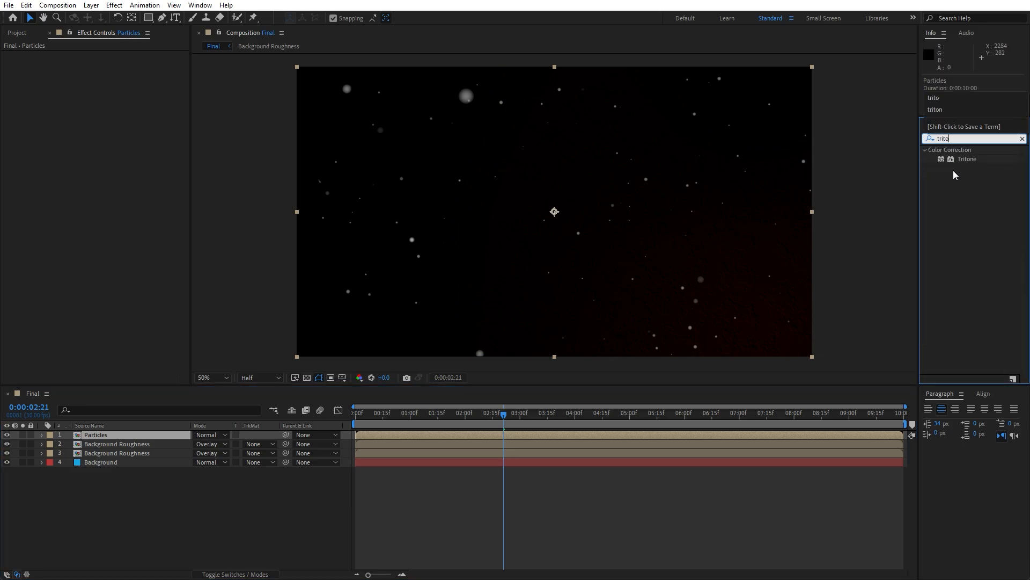
left_click_drag(967, 159, 127, 435)
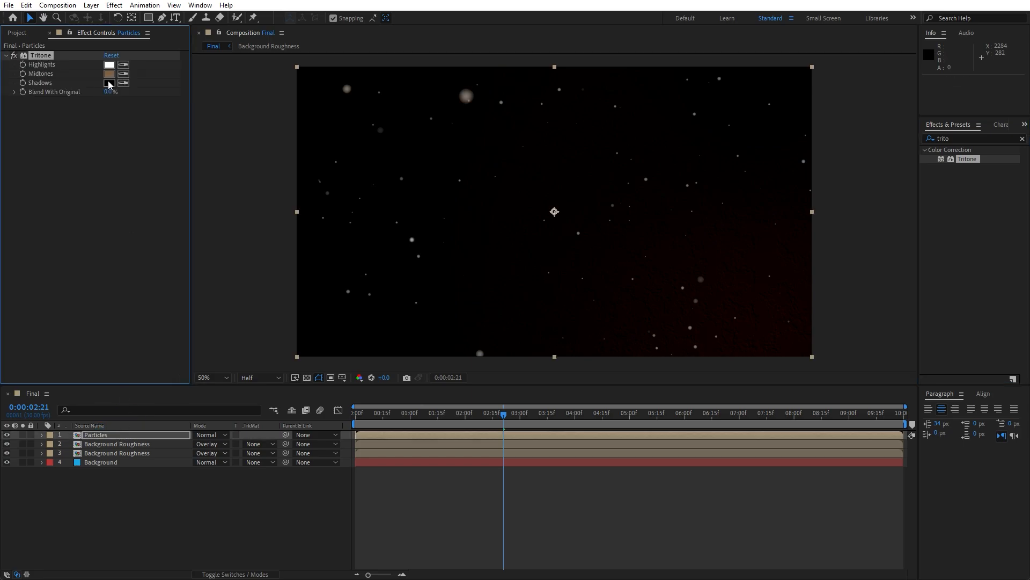
left_click(109, 65)
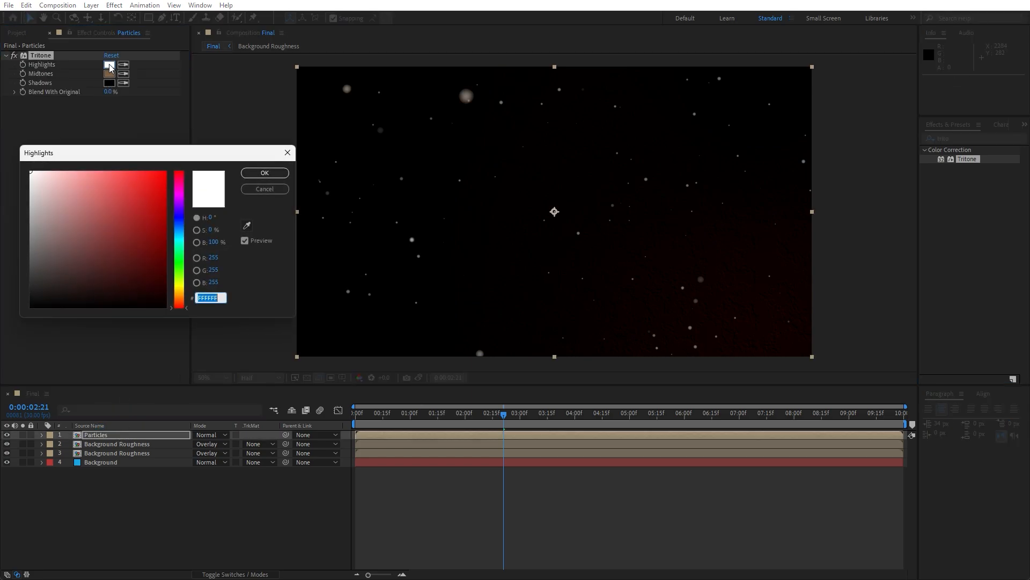
type("754")
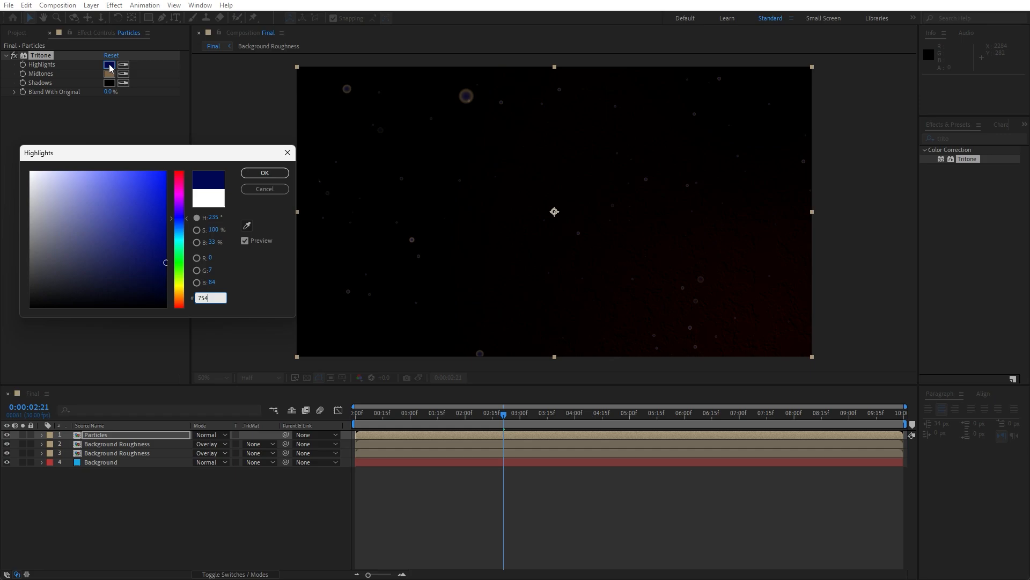
type("A00")
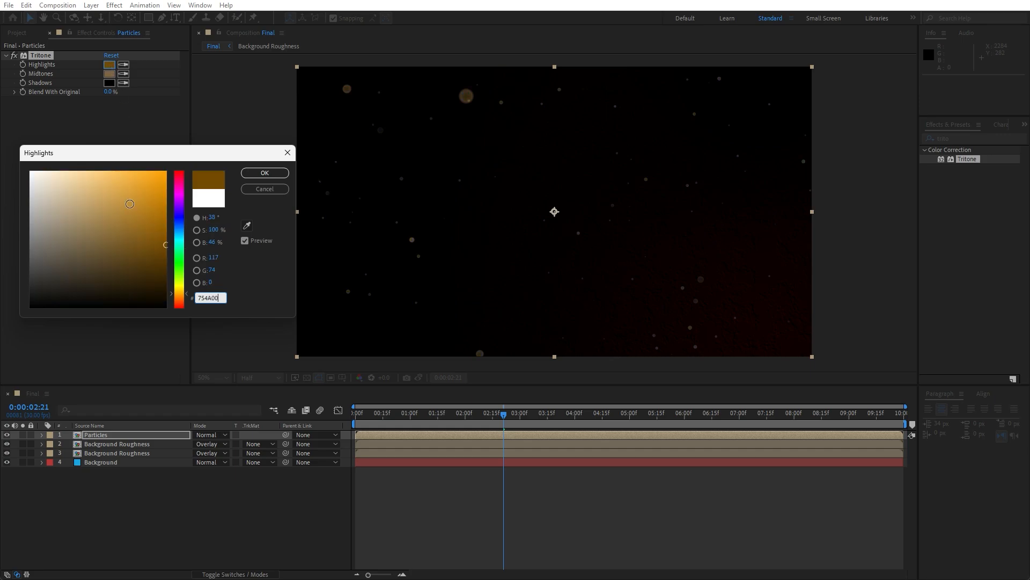
left_click(272, 173)
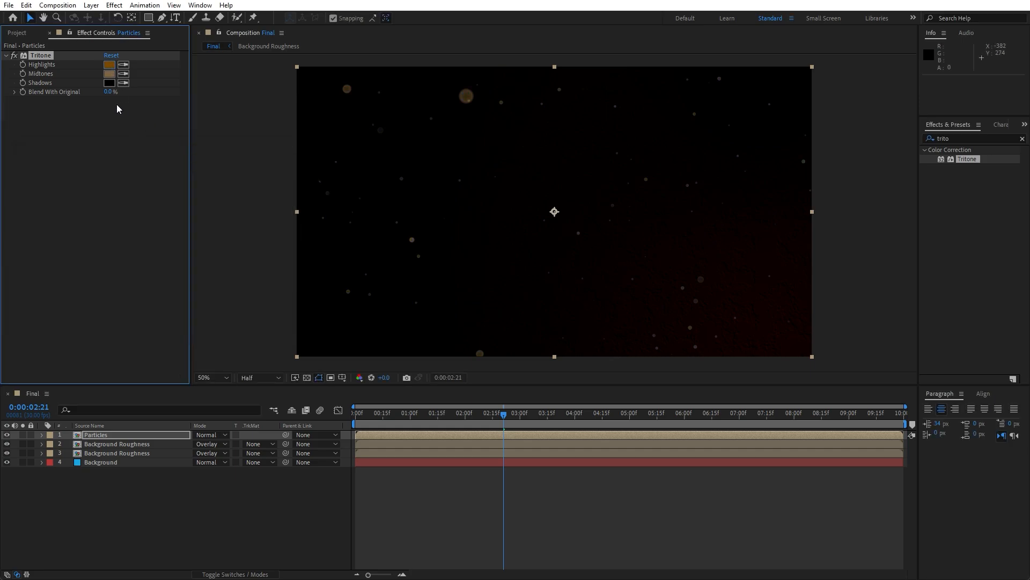
Step: Set the Tritone midtones color on the Particles layer to FF8A00
left_click(109, 75)
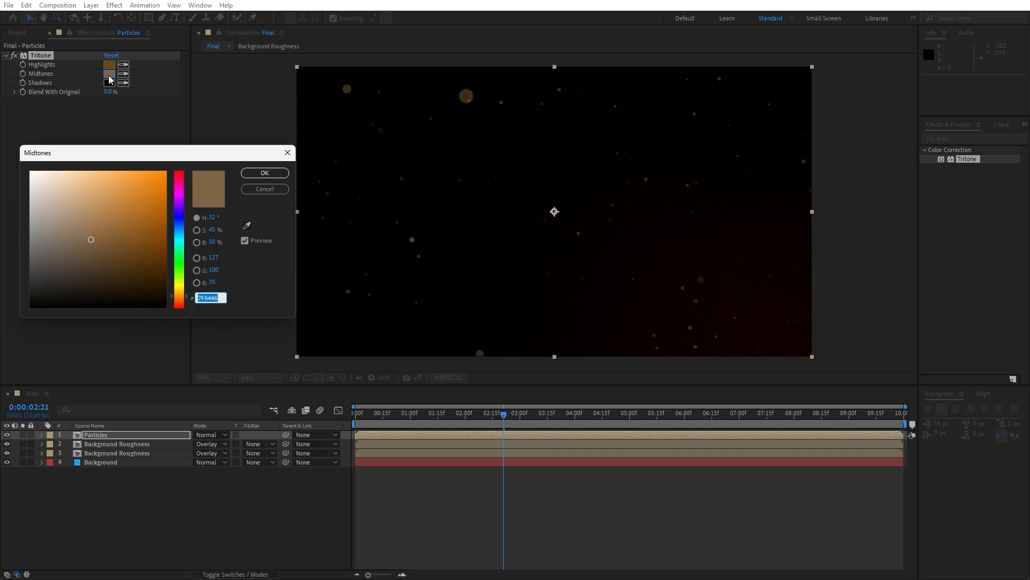
type("FF8A")
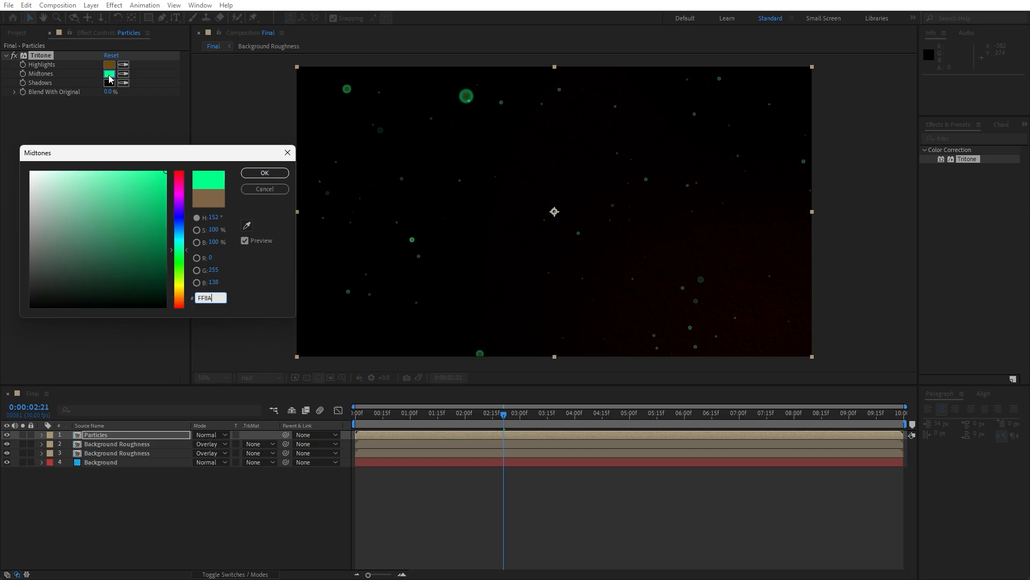
type("00")
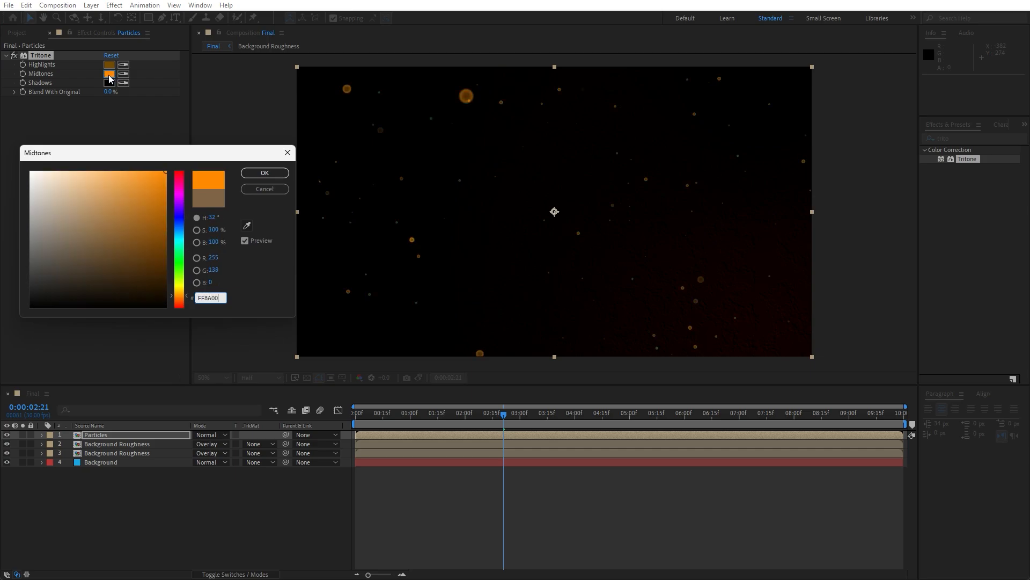
left_click(271, 173)
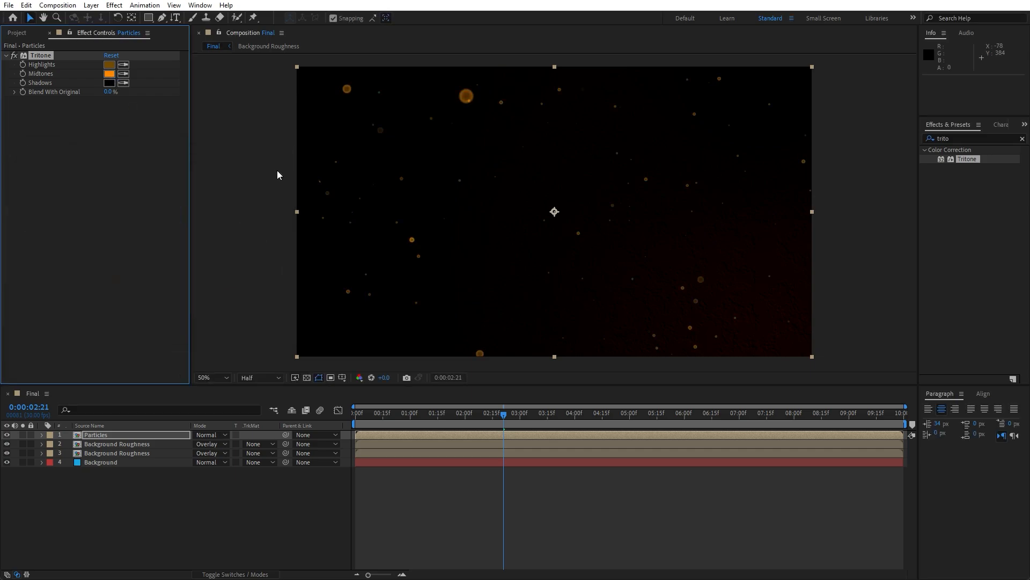
Step: Apply the Glow effect to the Particles layer with a threshold of 51%, a radius of 35 and an intensity of 1.3
left_click(967, 136)
type("glow")
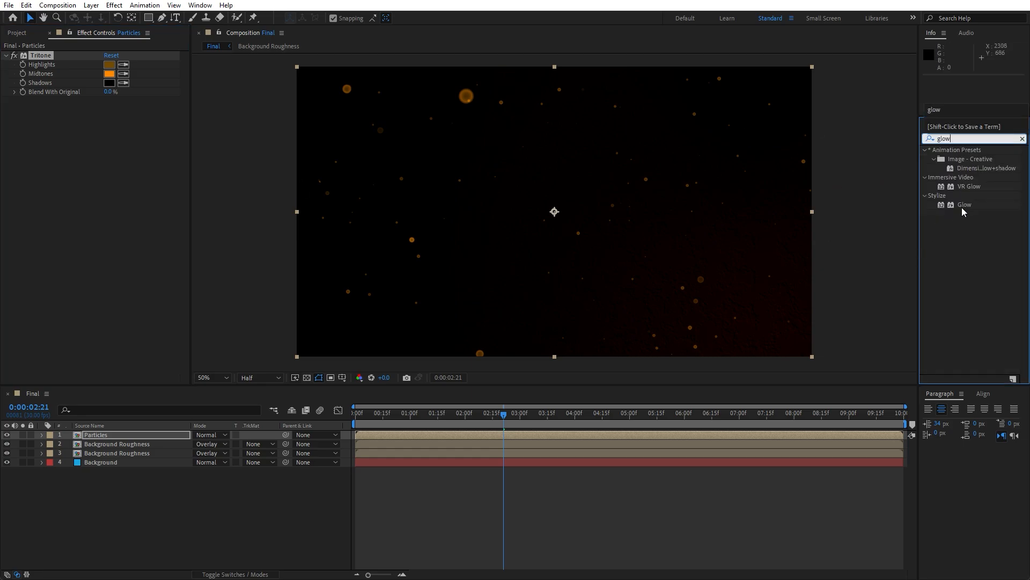
left_click_drag(964, 204, 136, 436)
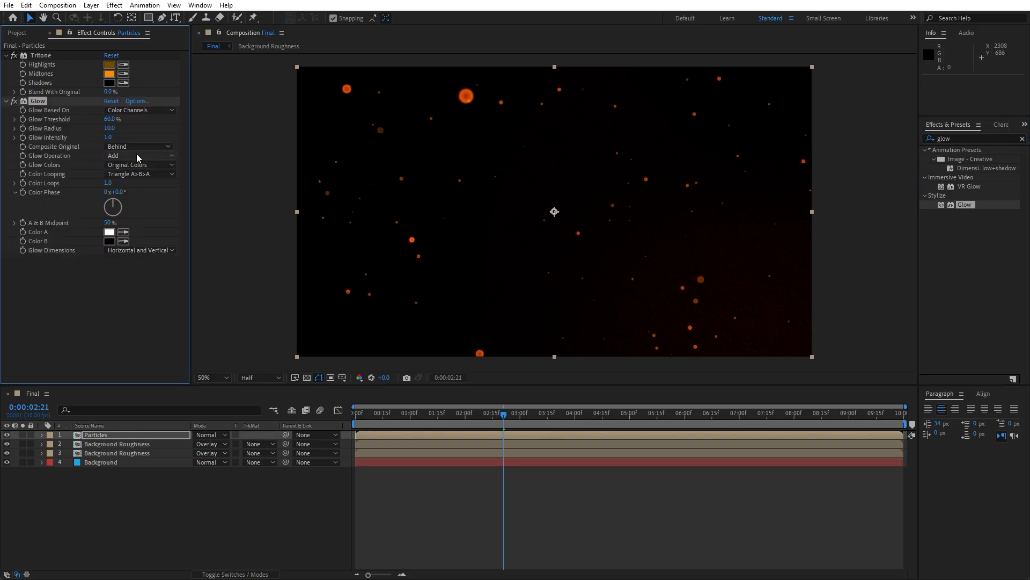
left_click(111, 120)
type("85")
left_click(110, 130)
type("35")
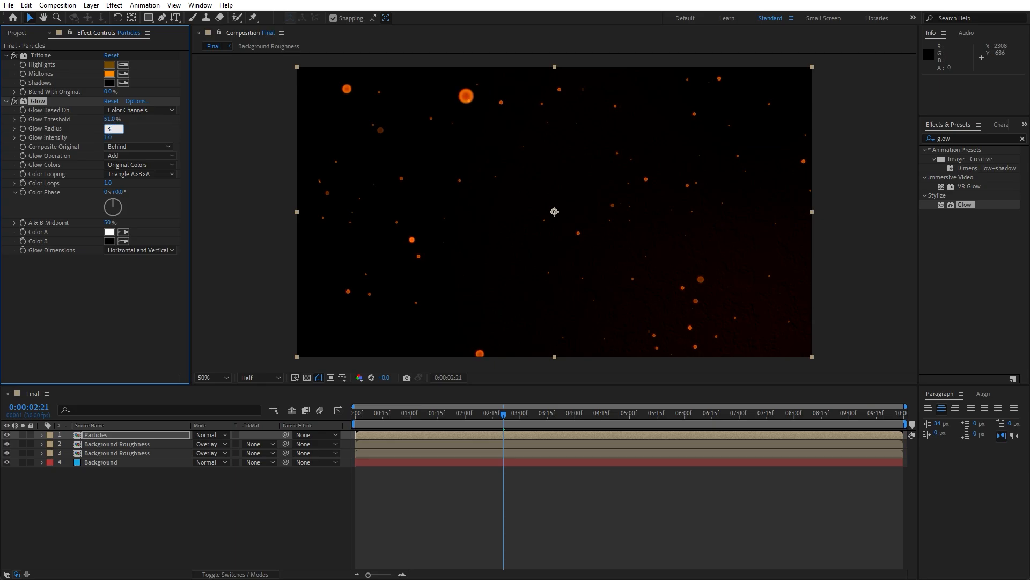
left_click(109, 137)
type("1.3")
left_click(120, 323)
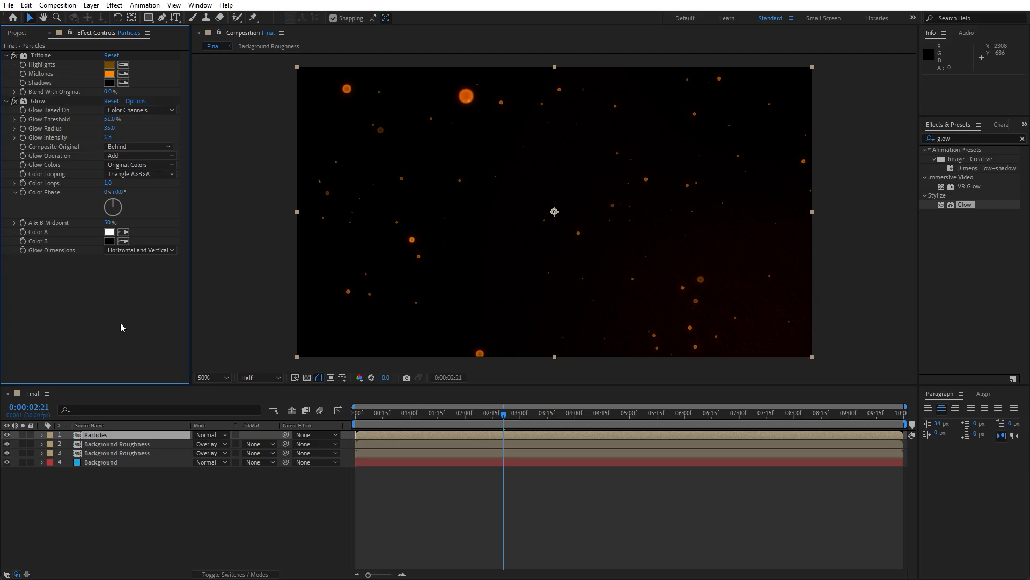
Step: Set the Particles layer's blending mode to Add and its opacity to 70%
left_click(210, 435)
left_click(259, 218)
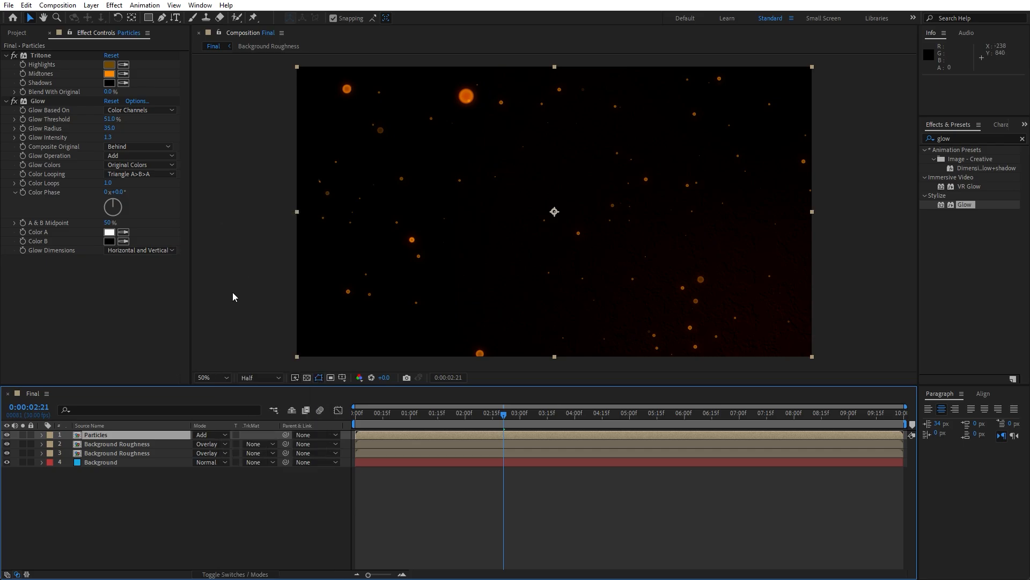
key("t")
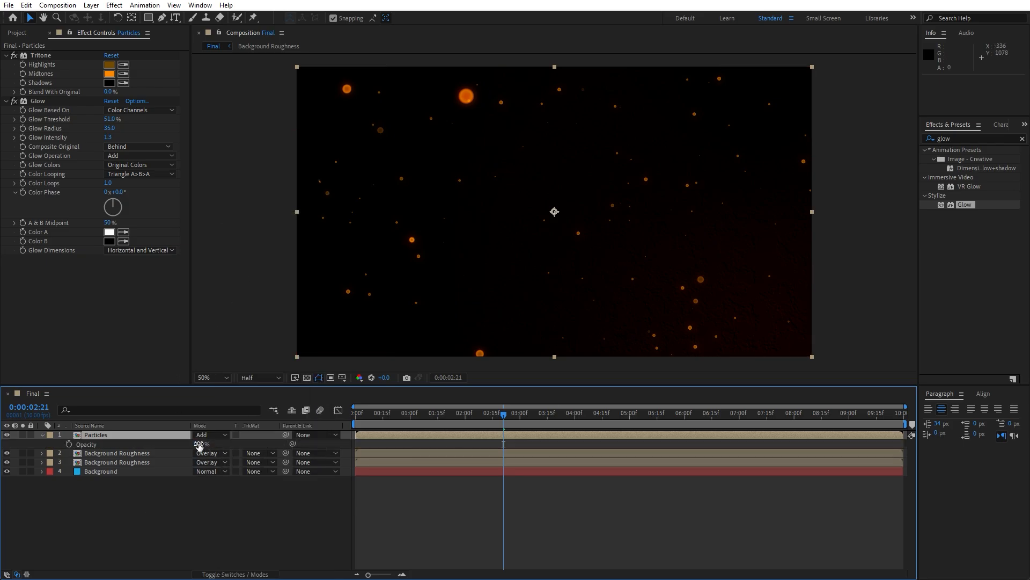
left_click(199, 445)
type("70")
left_click(181, 504)
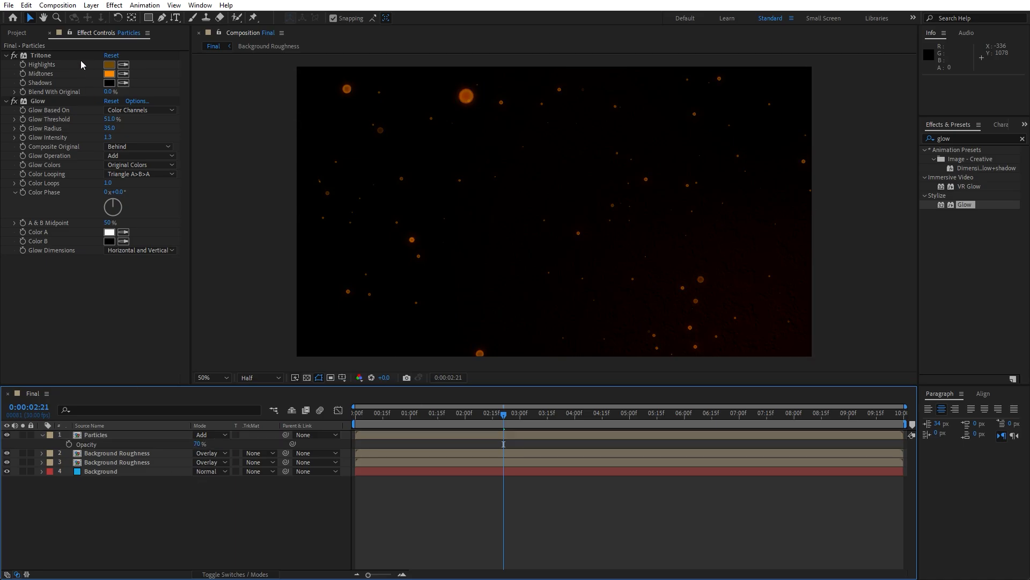
left_click(50, 33)
left_click(42, 435)
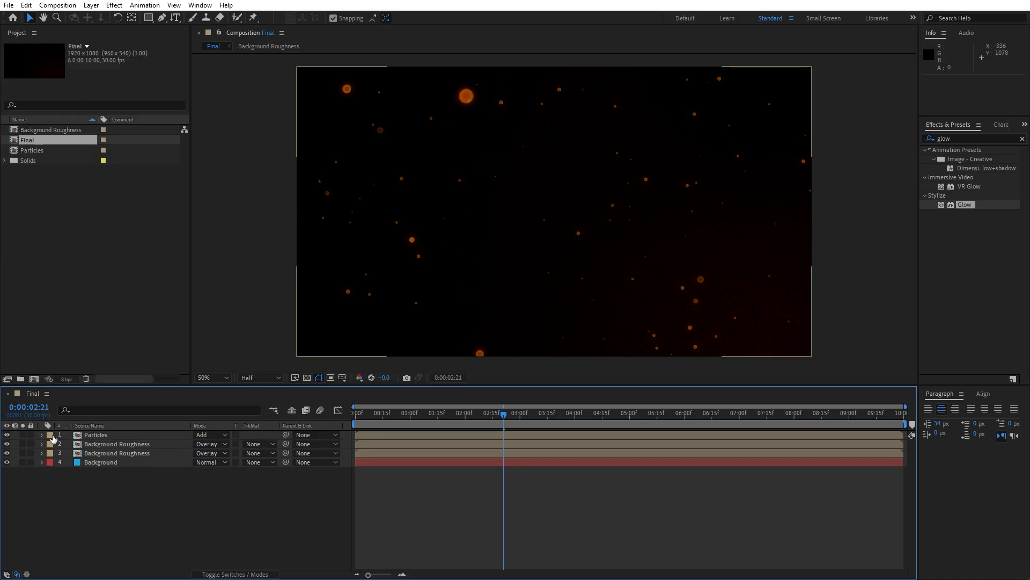
Step: Duplicate the Particles layer in the Final composition
left_click(112, 436)
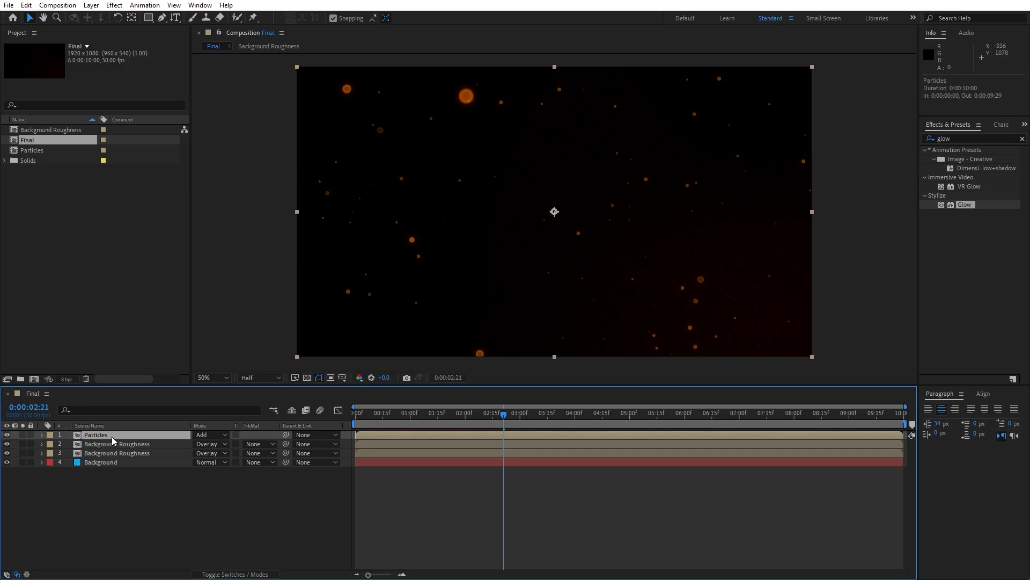
left_click(26, 5)
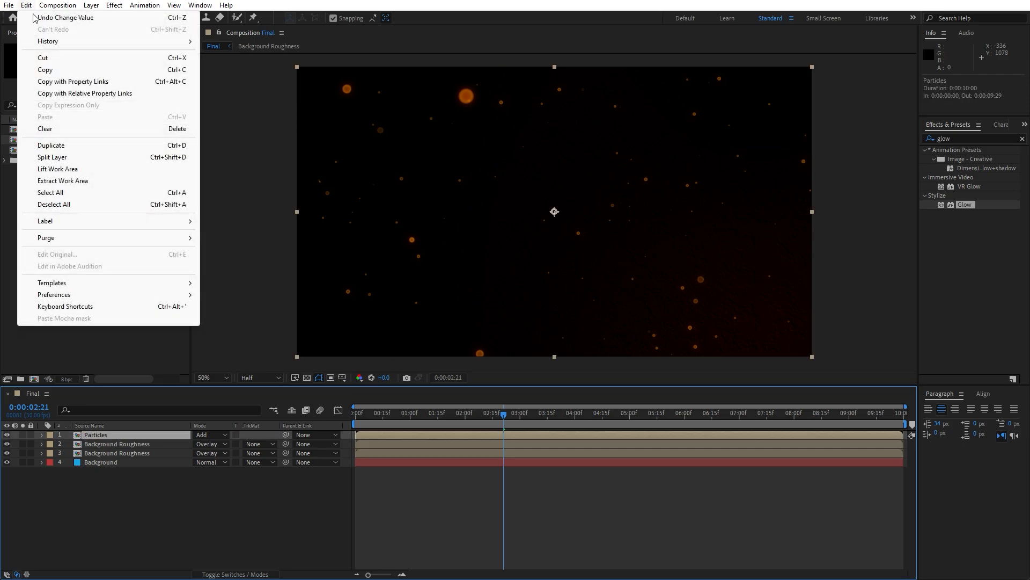
left_click(81, 146)
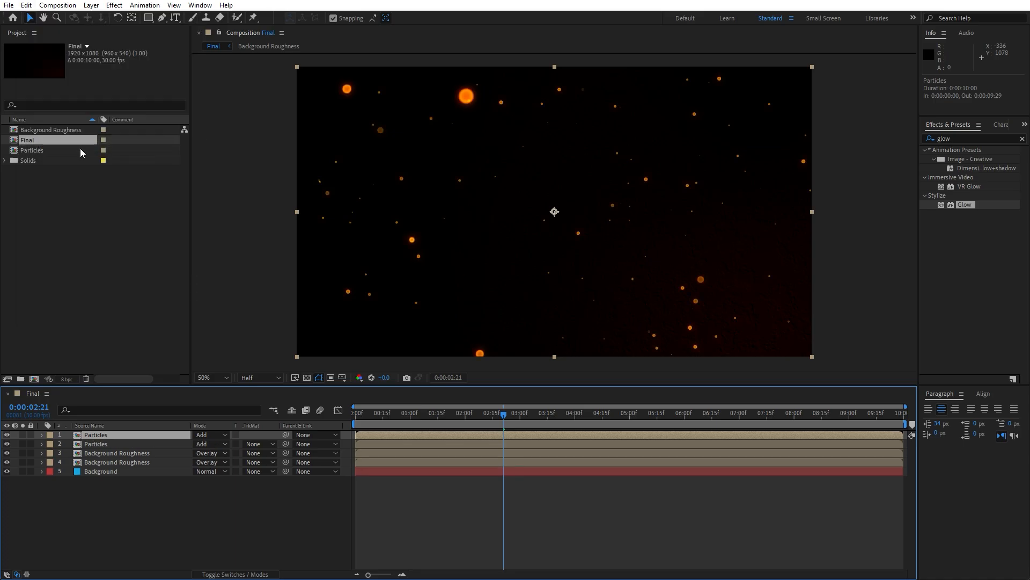
Step: Set the topmost Particles layer's blending mode to Lighten and its opacity to 10%
left_click(211, 436)
left_click(262, 230)
key("t")
left_click(198, 444)
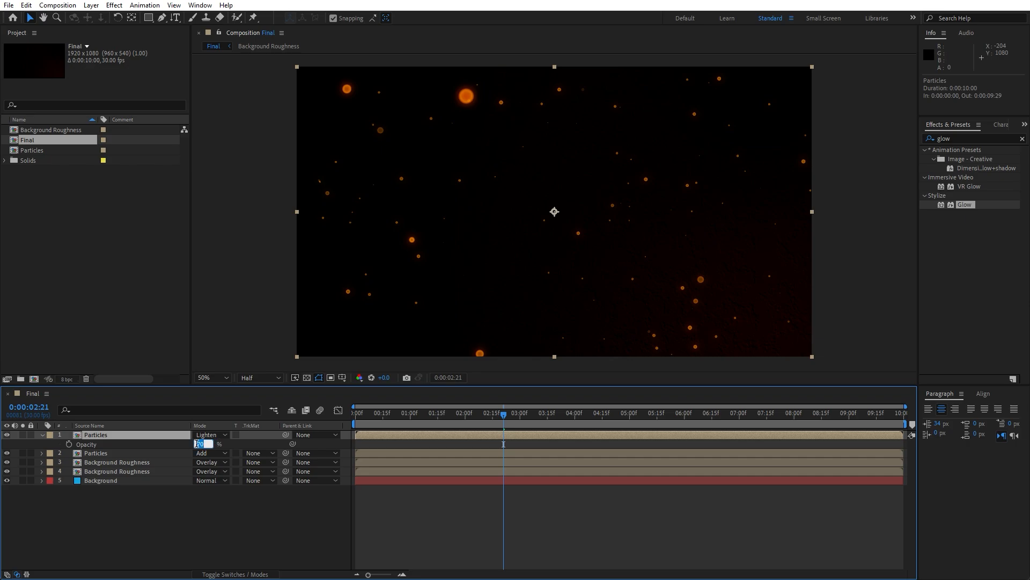
type("10")
left_click(143, 514)
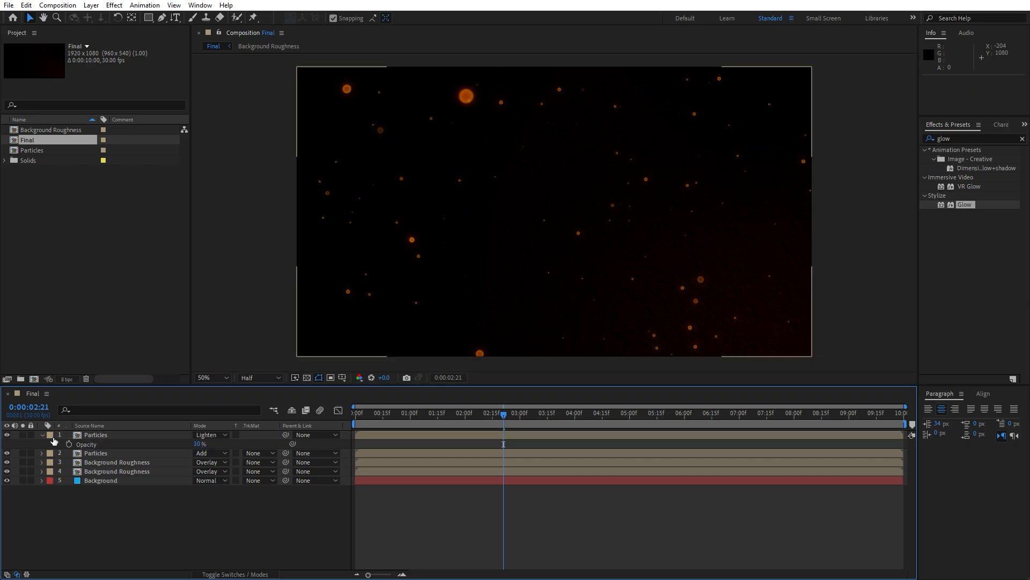
left_click(41, 435)
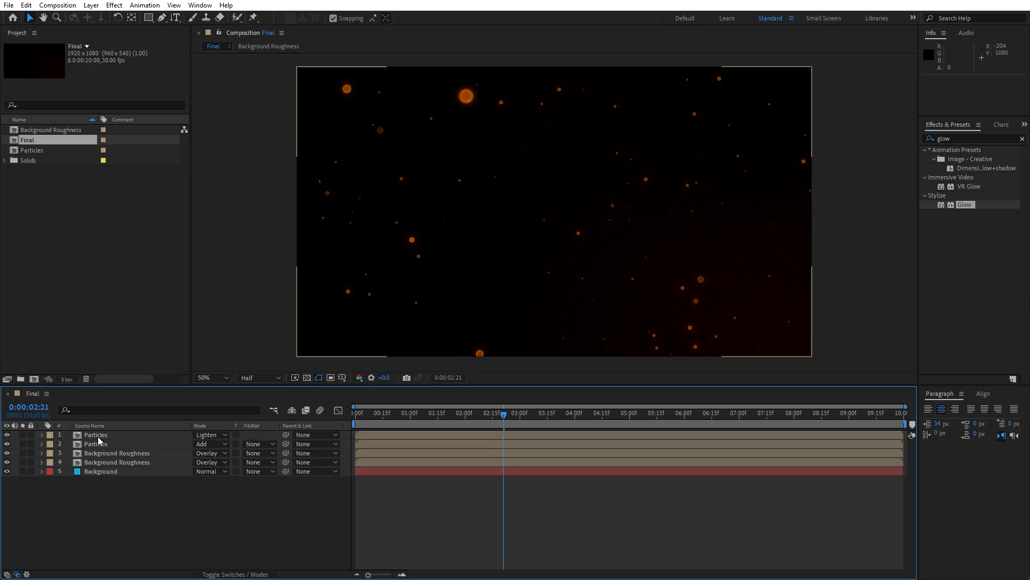
Step: Apply CC Vector Blur with an Amount of 3 to the topmost Particles layer and collapse the layer's effect settings
left_click(99, 437)
key("F3")
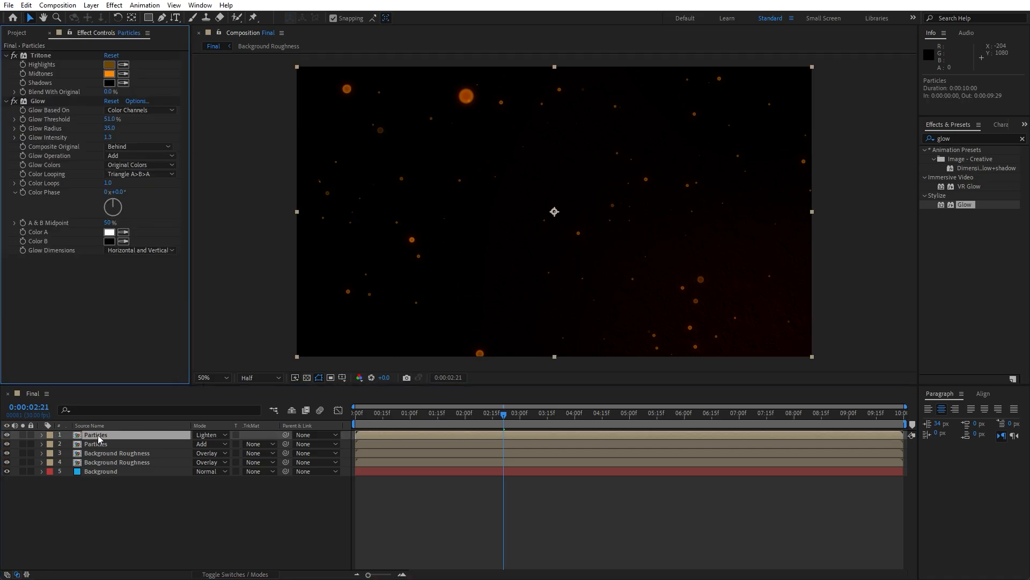
left_click(958, 139)
type("cc vec")
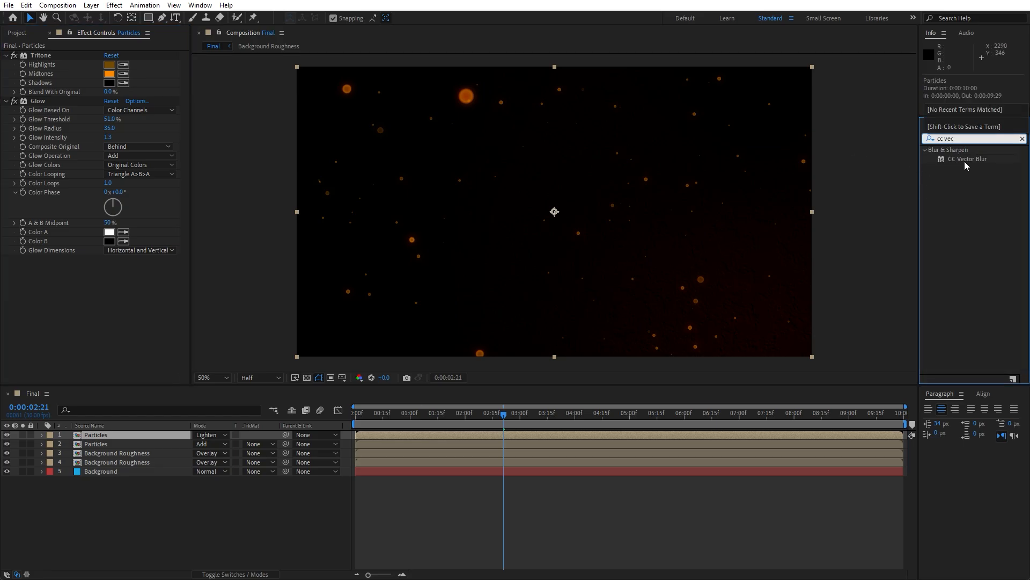
left_click_drag(964, 161, 133, 315)
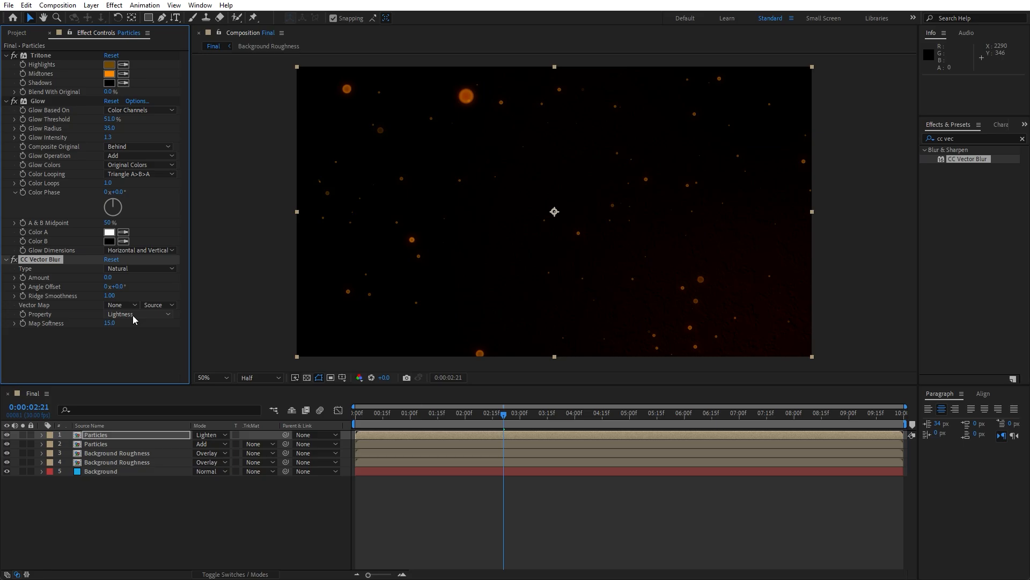
left_click(108, 278)
type("3")
key("Return")
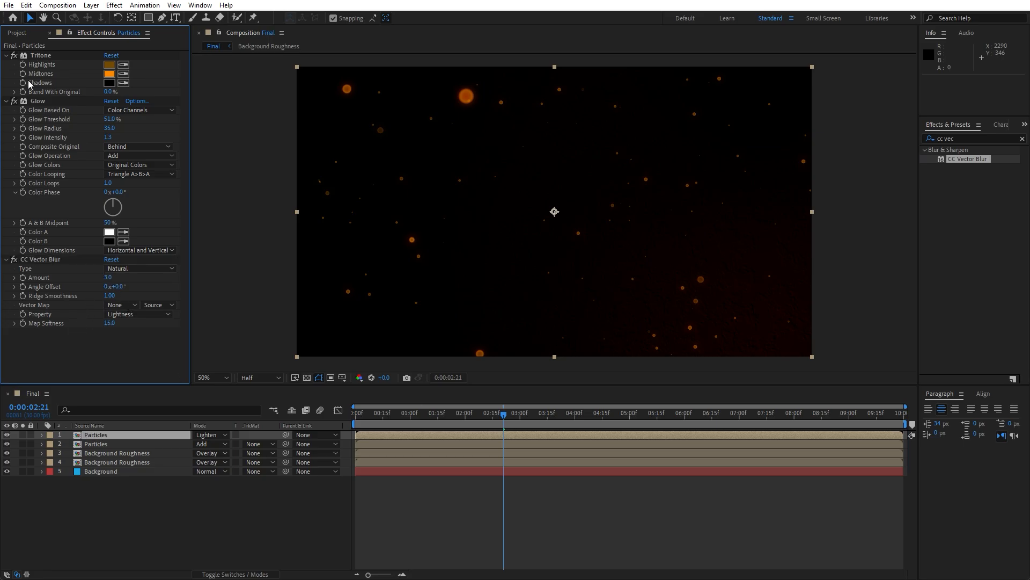
left_click(6, 55)
left_click(6, 64)
left_click(6, 73)
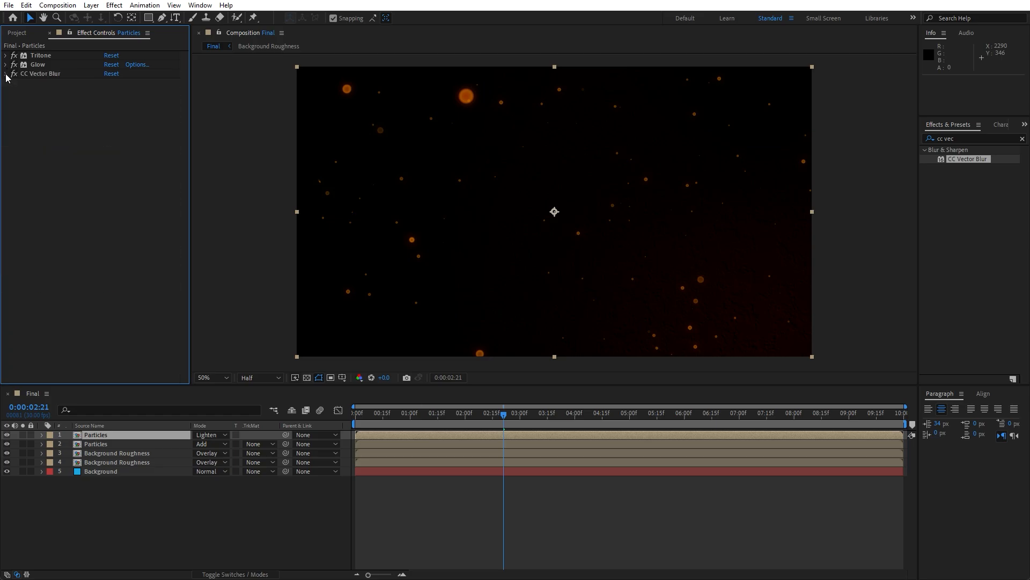
Step: Apply Turbulent Displace to the topmost Particles layer with an Amount of 3000 and a Size of 5
left_click(965, 138)
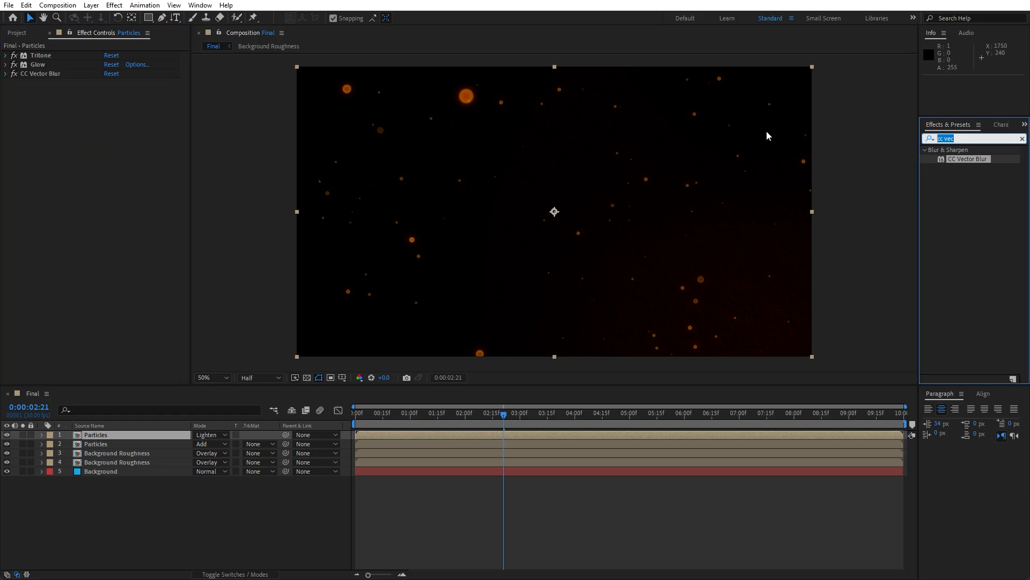
type("turbu")
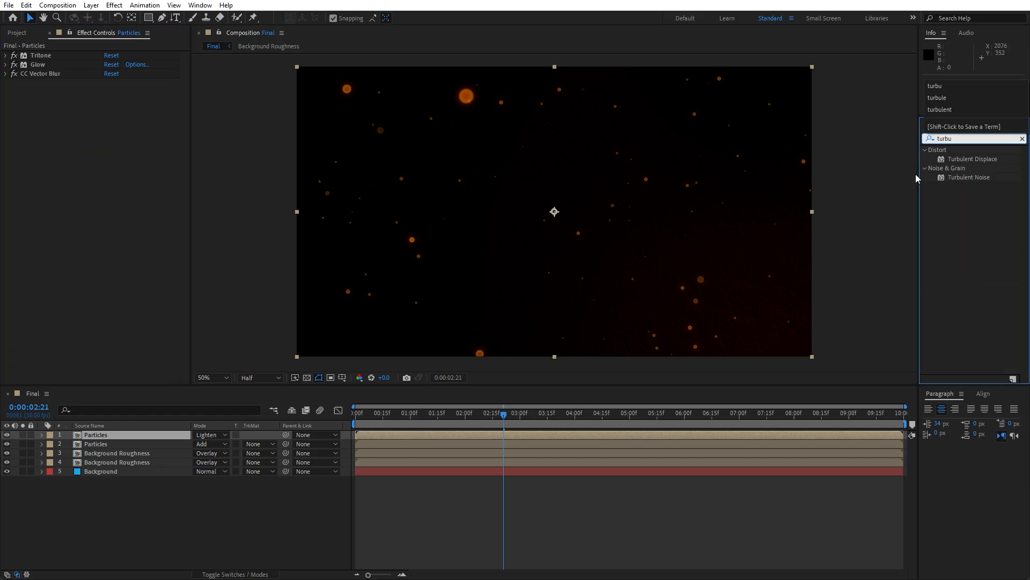
left_click_drag(970, 160, 109, 433)
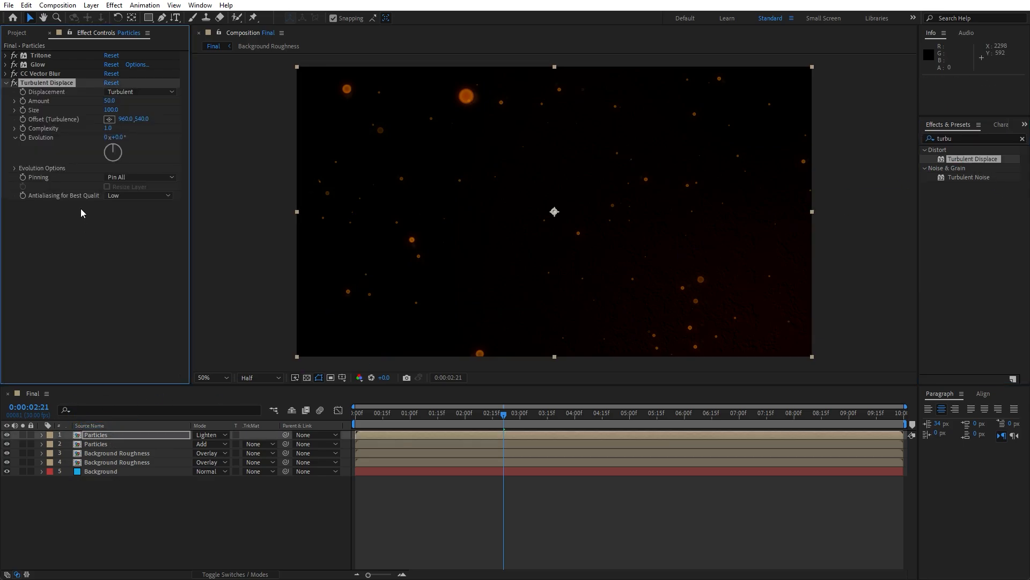
left_click(111, 101)
type("3000")
left_click(112, 109)
type("5")
left_click(137, 237)
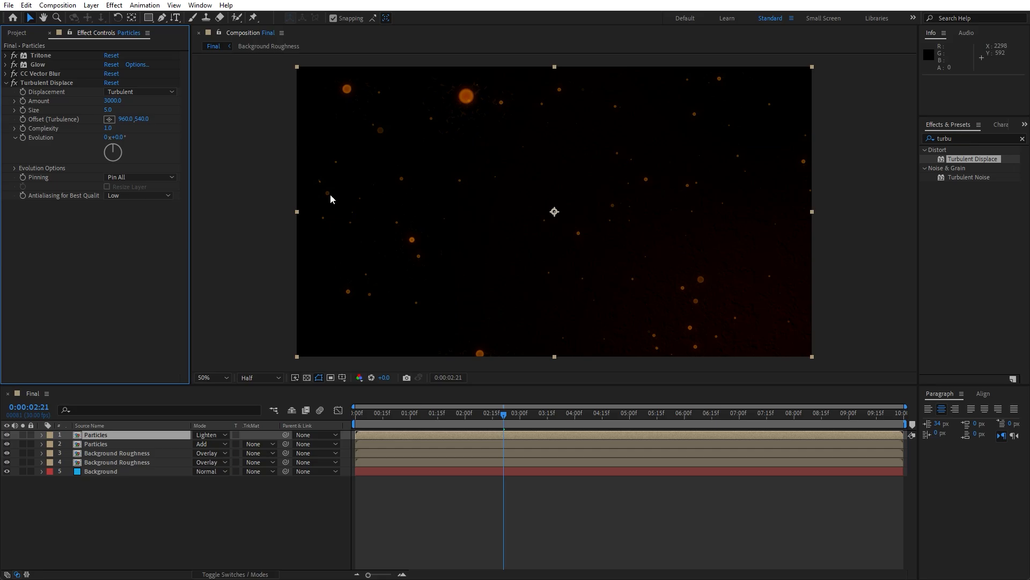
Step: Apply a second Glow effect to the topmost Particles layer
left_click(966, 137)
type("glo")
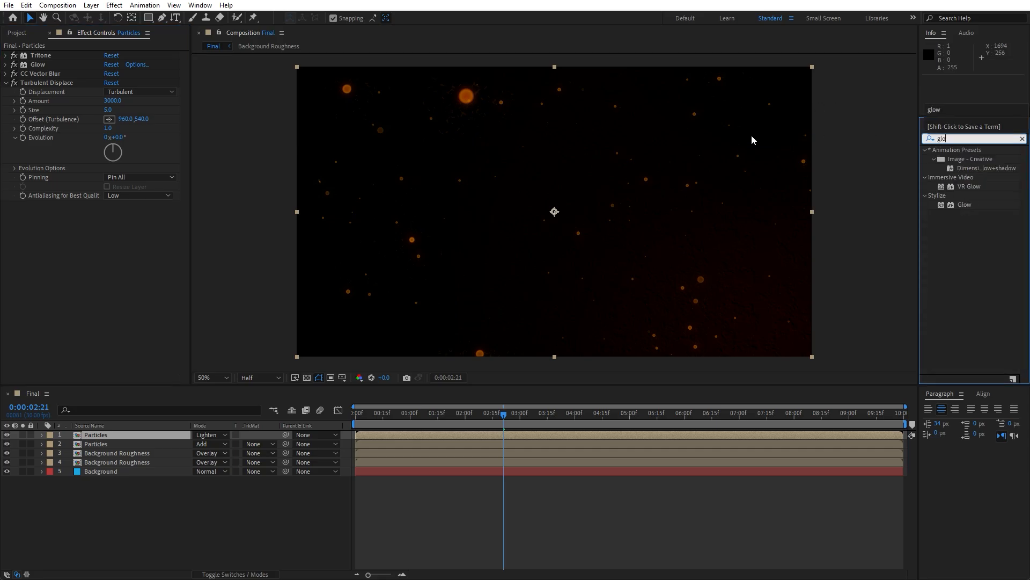
type("w")
left_click_drag(969, 204, 194, 436)
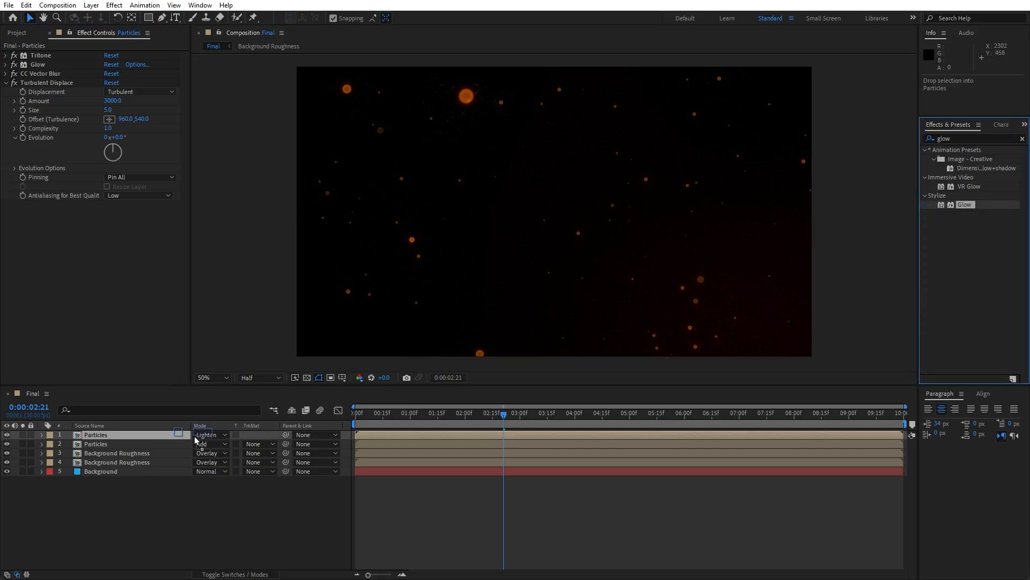
left_click_drag(130, 431, 130, 433)
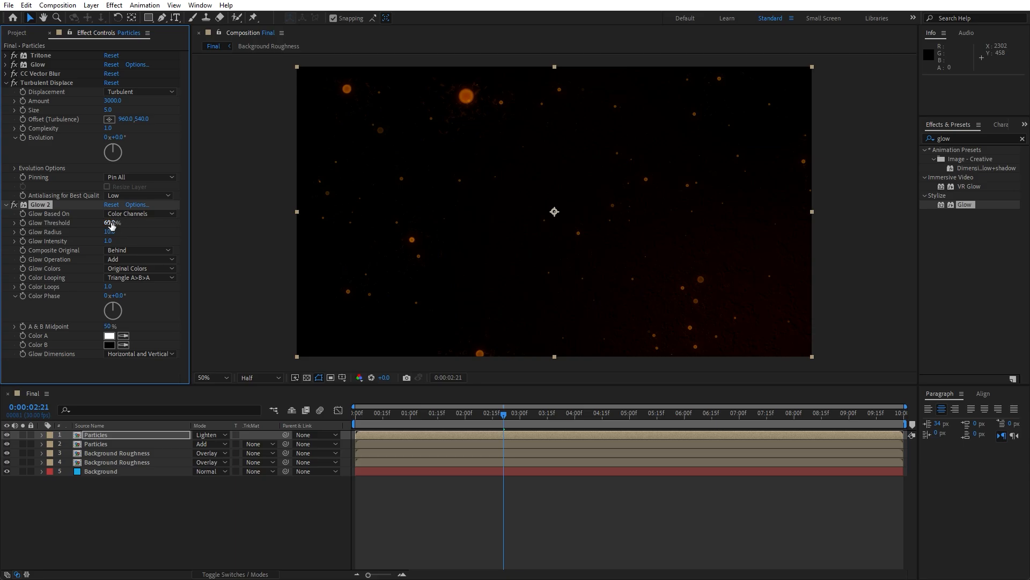
Step: Set the second Glow's threshold to 8%, radius to 225 and intensity to 0.1, and collapse the expanded effects
left_click(111, 223)
type("8")
left_click(111, 232)
type("225")
left_click(110, 241)
type("0.1")
left_click(12, 92)
left_click(6, 83)
left_click(7, 92)
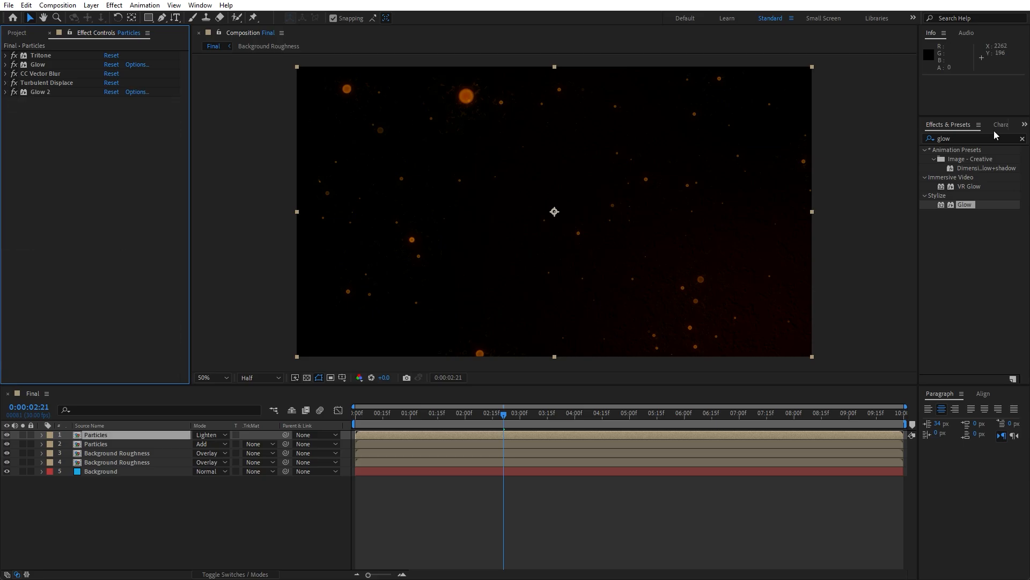
Step: Apply Simple Choker to the topmost Particles layer with a Choke Matte of 0.30
left_click(971, 139)
type("simple")
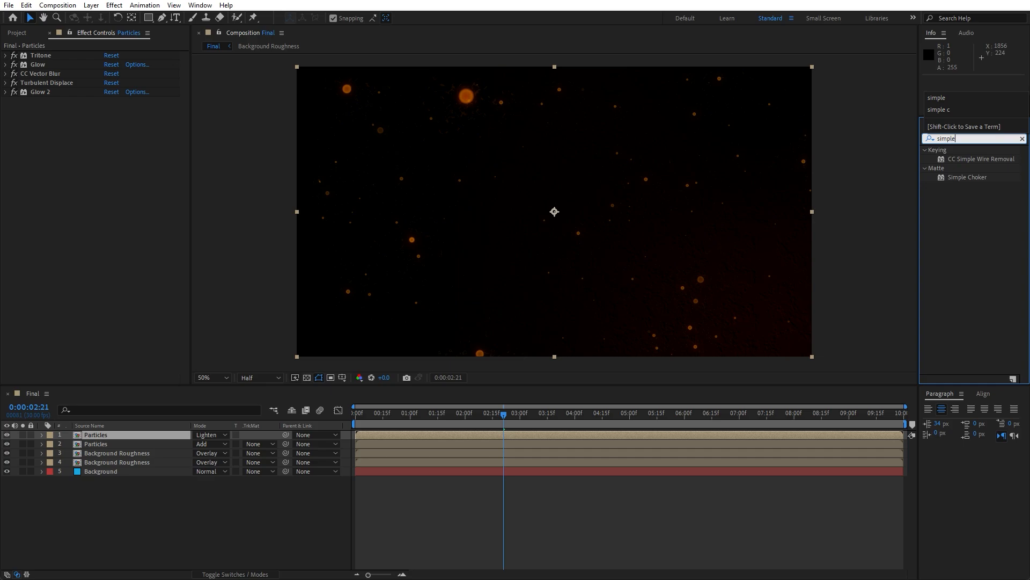
left_click_drag(964, 177, 164, 430)
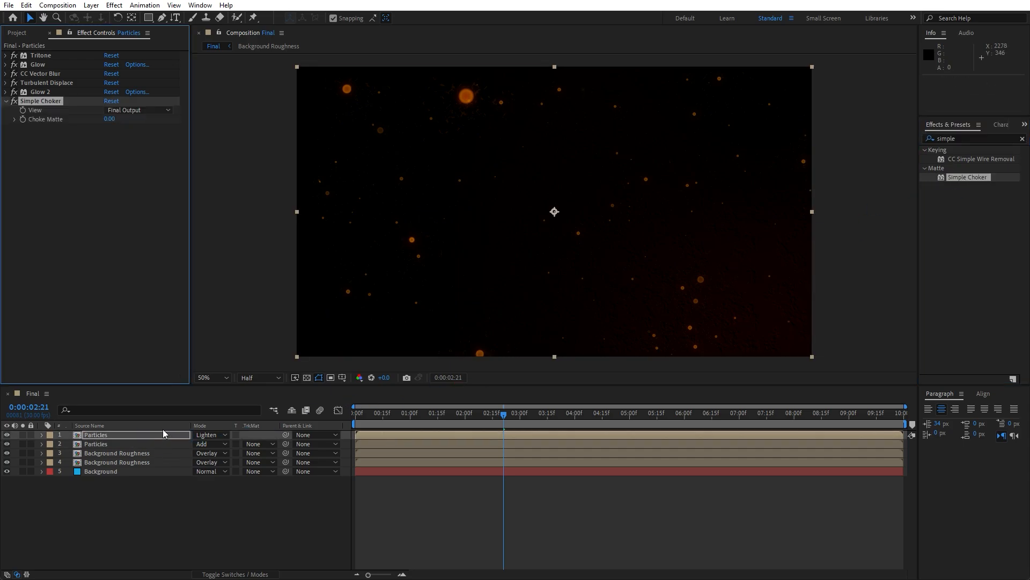
left_click(109, 120)
type("0.30")
left_click(114, 254)
left_click(158, 477)
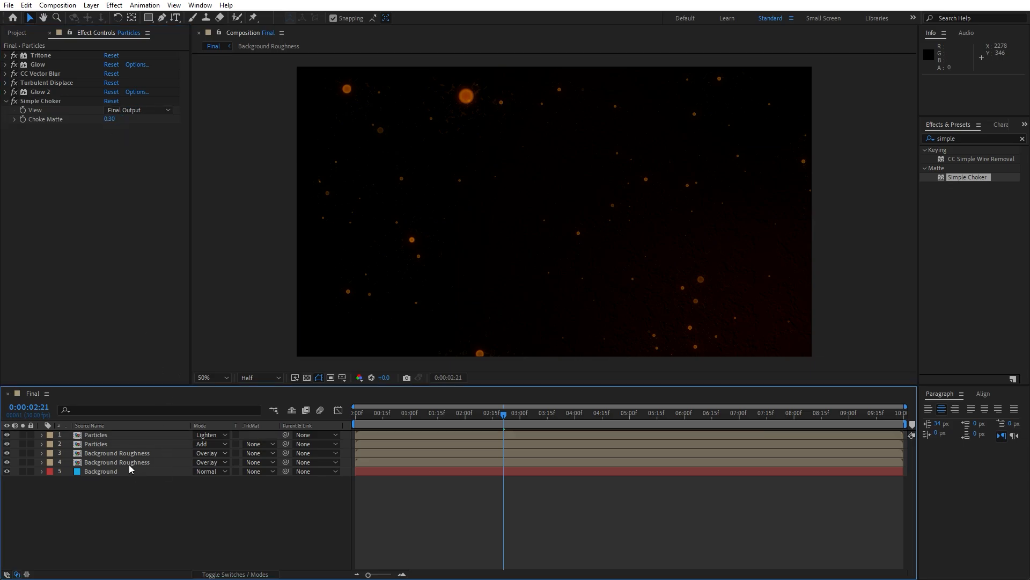
Step: Duplicate the topmost Particles layer and set the copy's blending mode to Normal and its opacity to 20%
left_click(112, 434)
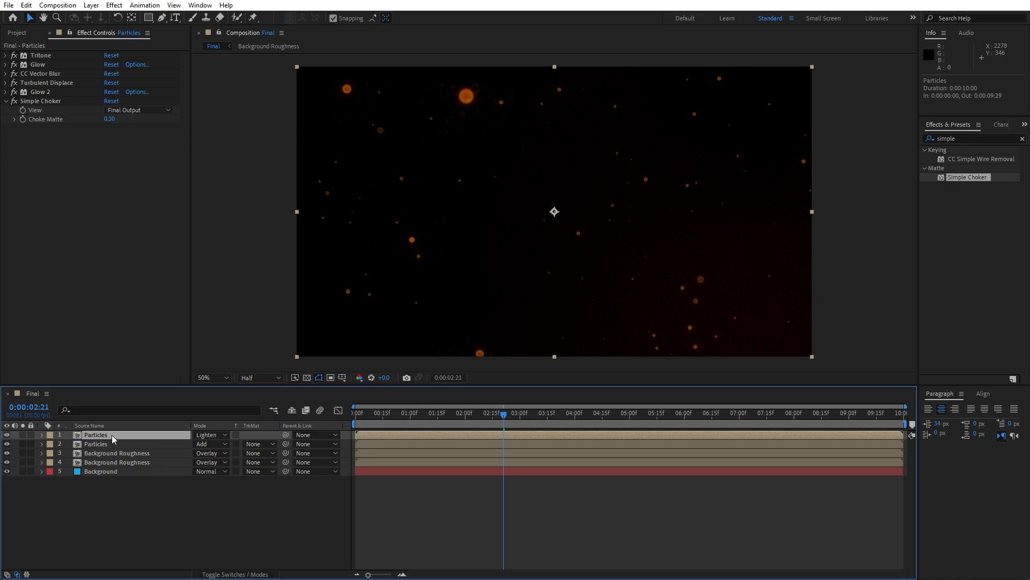
key("ctrl+d")
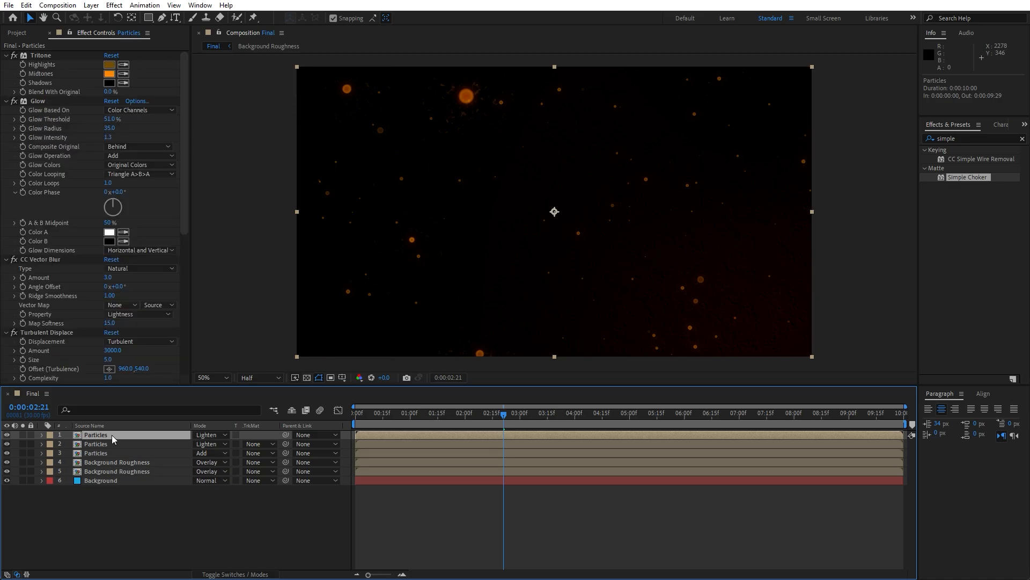
left_click(204, 437)
left_click(255, 101)
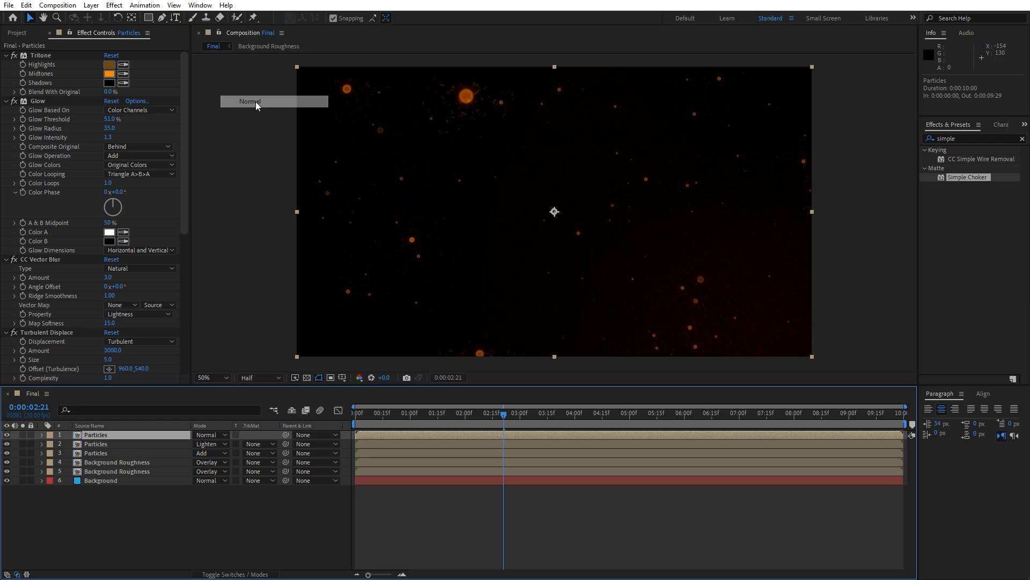
key("t")
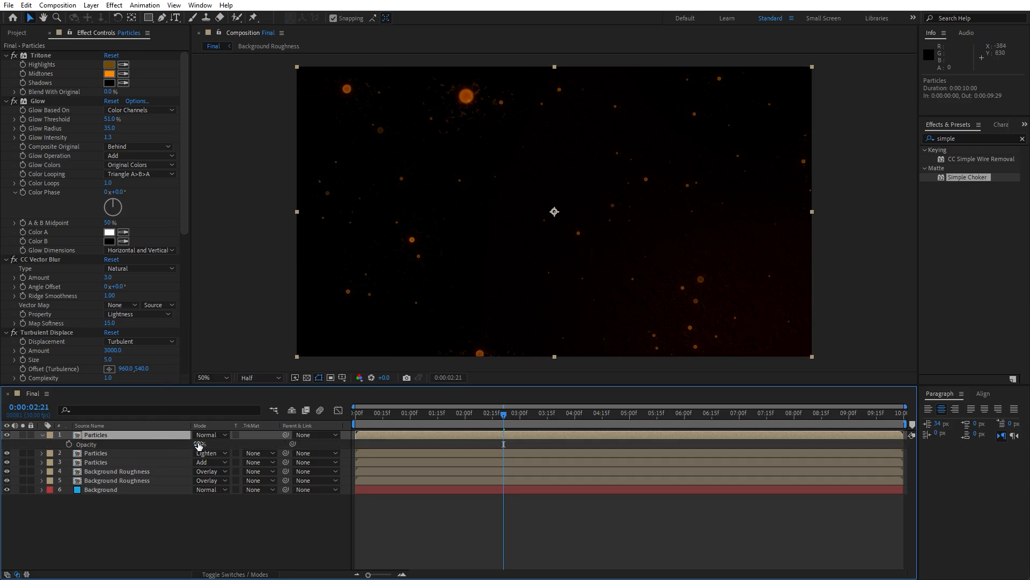
left_click(196, 444)
type("20")
Step: Remove the Turbulent Displace, Glow 2 and Simple Choker effects from the topmost Particles layer
left_click(9, 60)
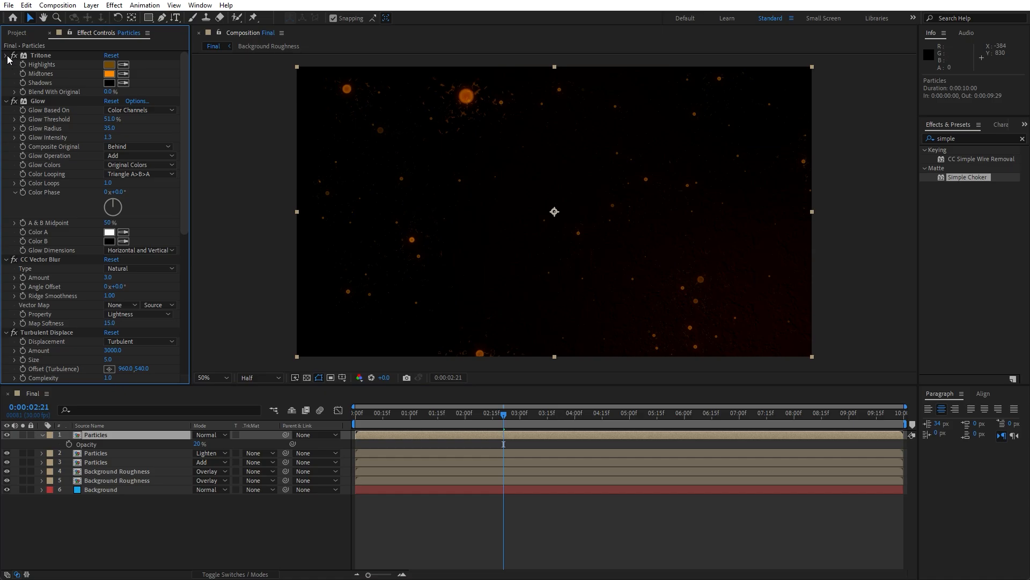
left_click(5, 56)
left_click(5, 64)
left_click(6, 74)
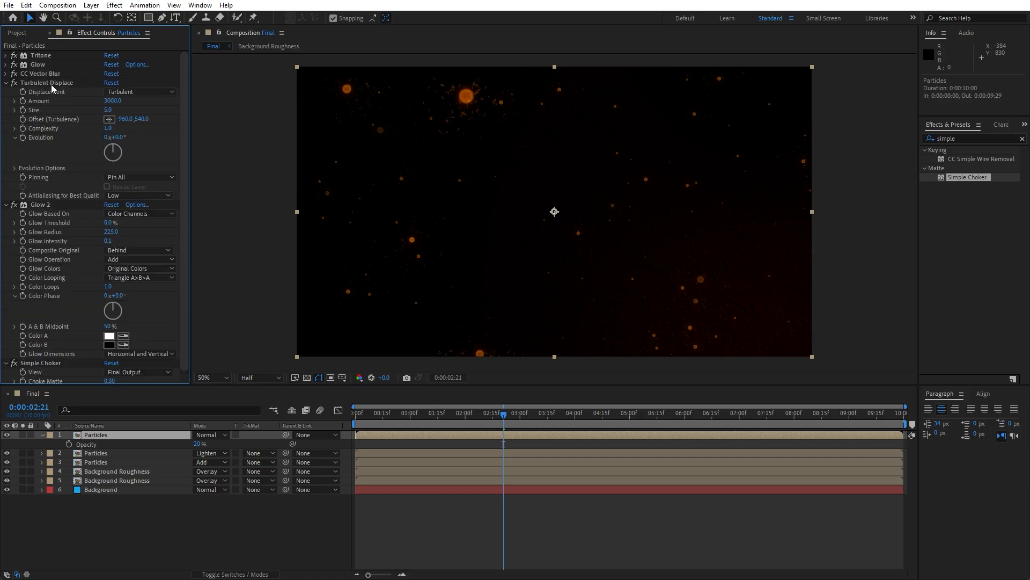
left_click(50, 85)
key("Delete")
left_click(50, 84)
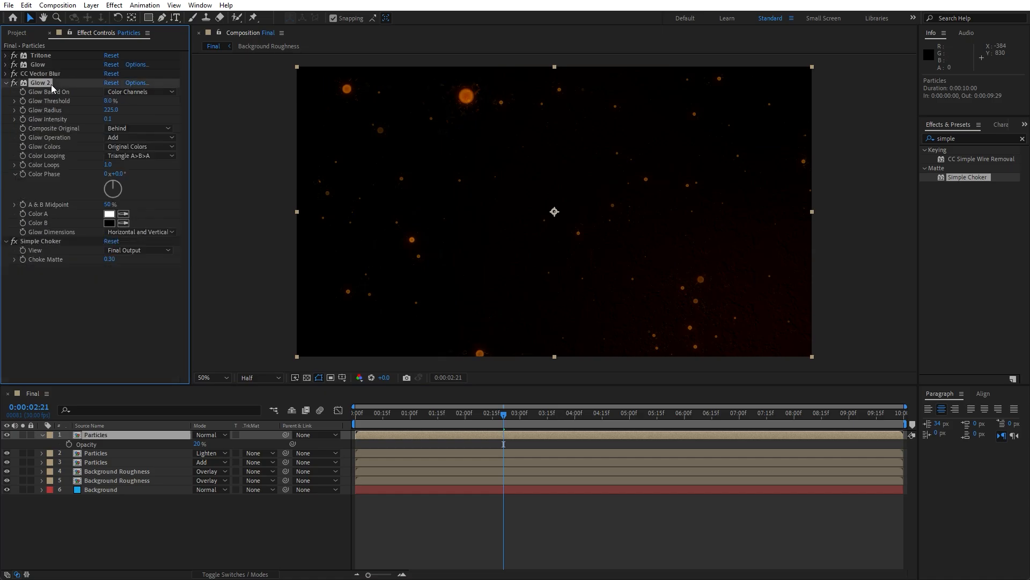
key("Delete")
left_click(51, 86)
key("Delete")
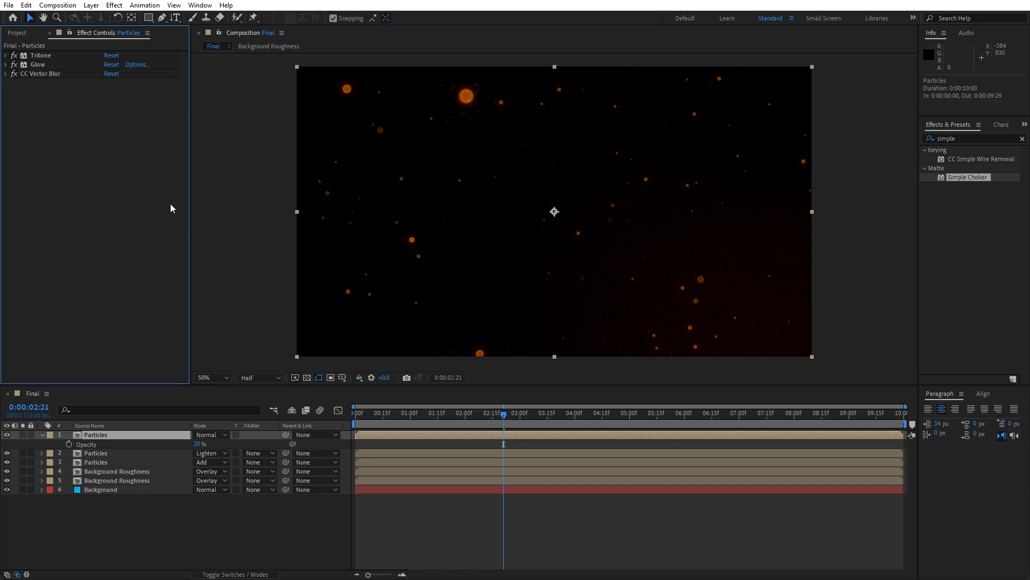
left_click(48, 435)
Step: Preview the particle animation and place the current time at 0:00:05:00
left_click_drag(388, 415, 425, 413)
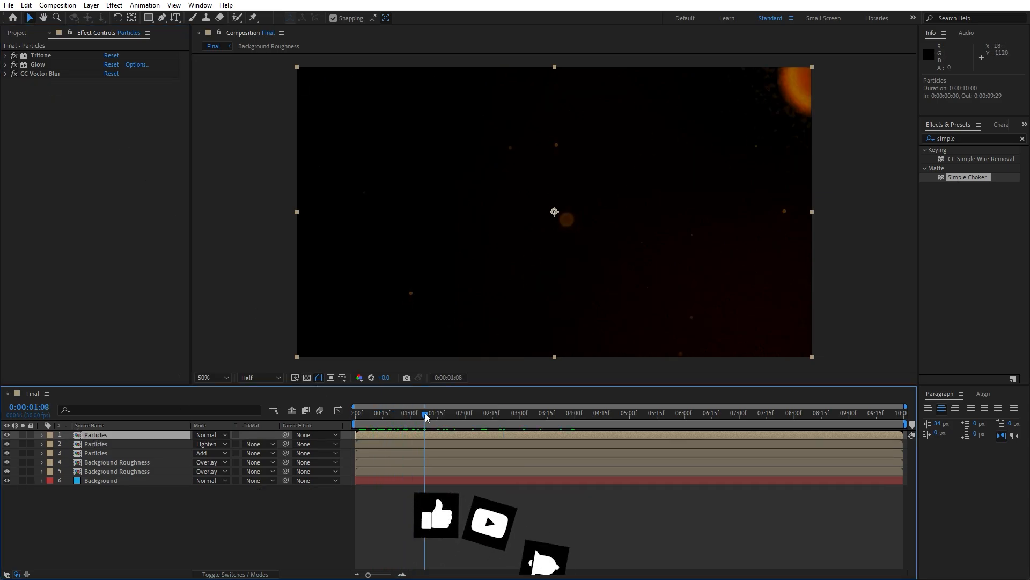
key("space")
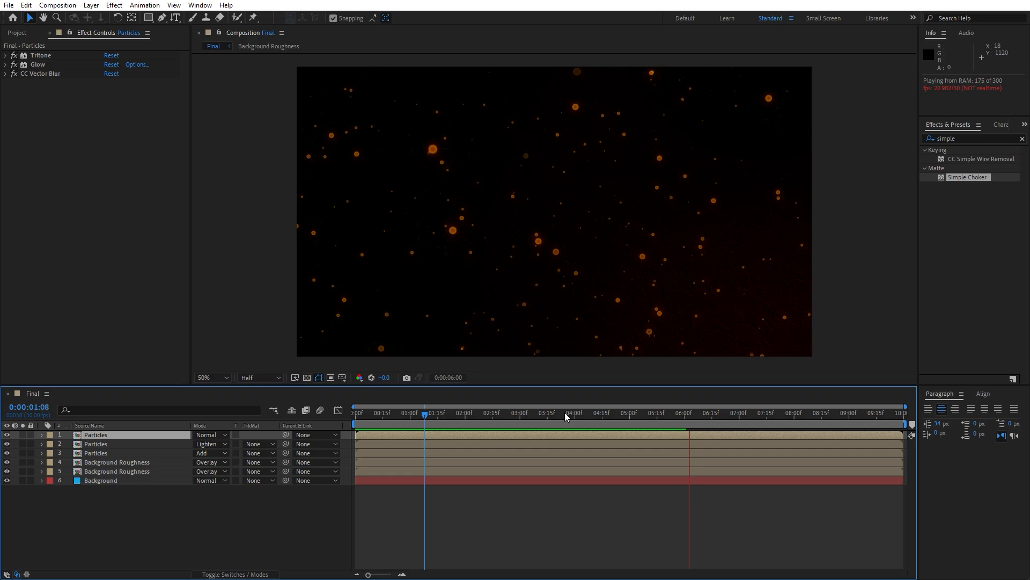
left_click(630, 418)
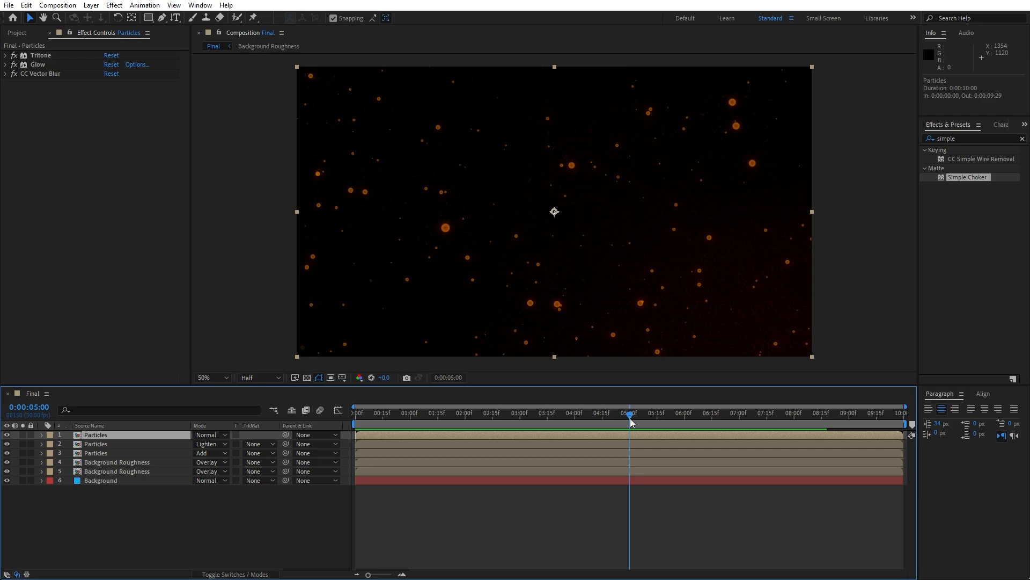
Step: Create a 1920 × 1080 px solid layer named Lens Flare at the top of the Final composition
right_click(197, 513)
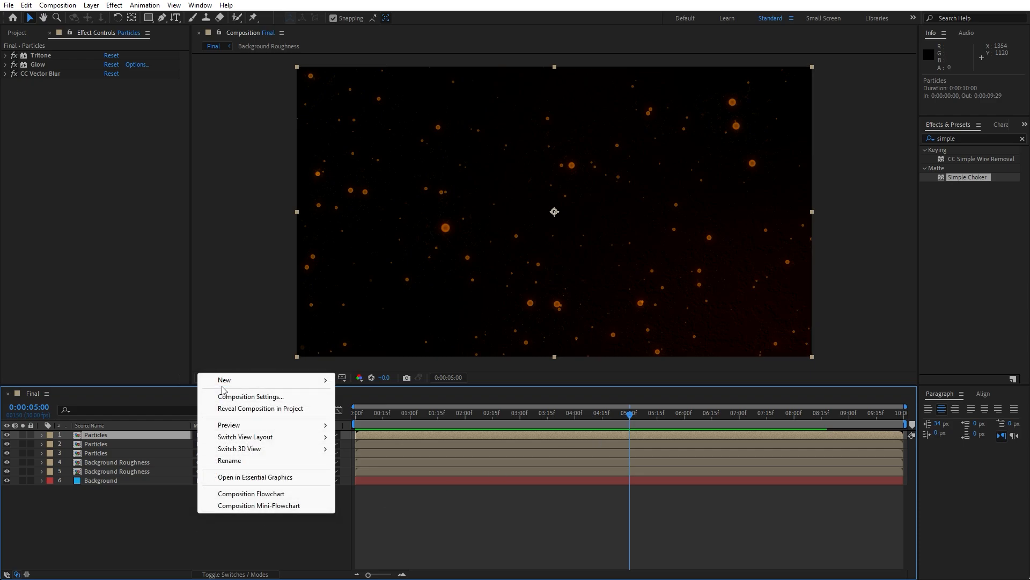
mouse_move(223, 390)
left_click(381, 407)
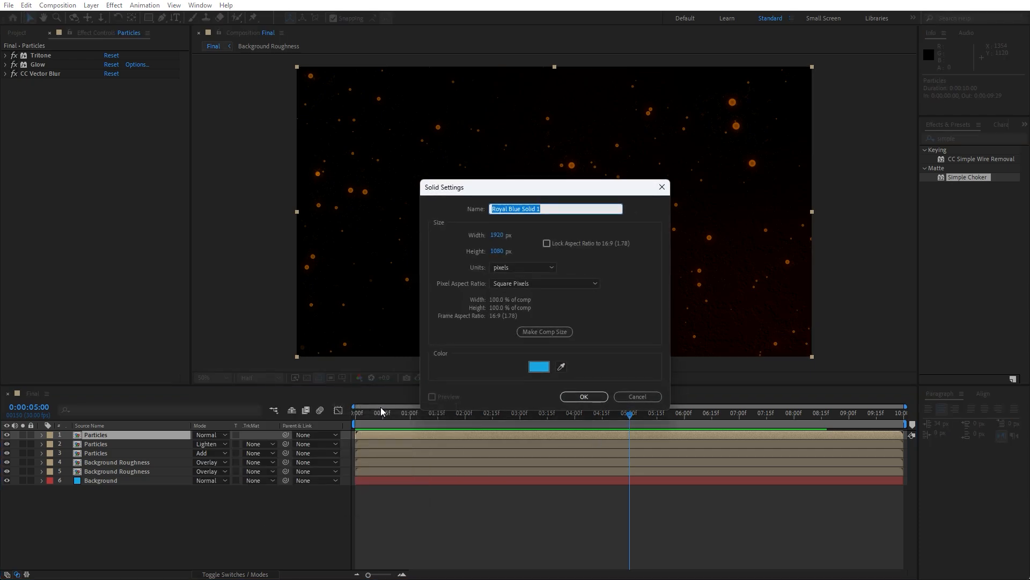
type("Lens Flare")
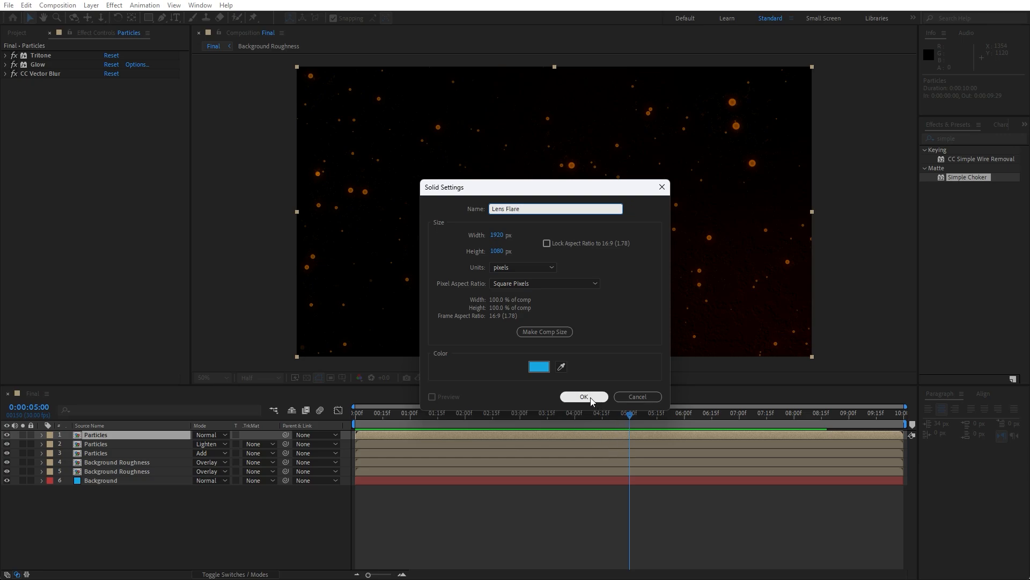
left_click(593, 396)
Step: Apply a Fill effect to the Lens Flare solid and set its color to black (000000)
left_click(958, 139)
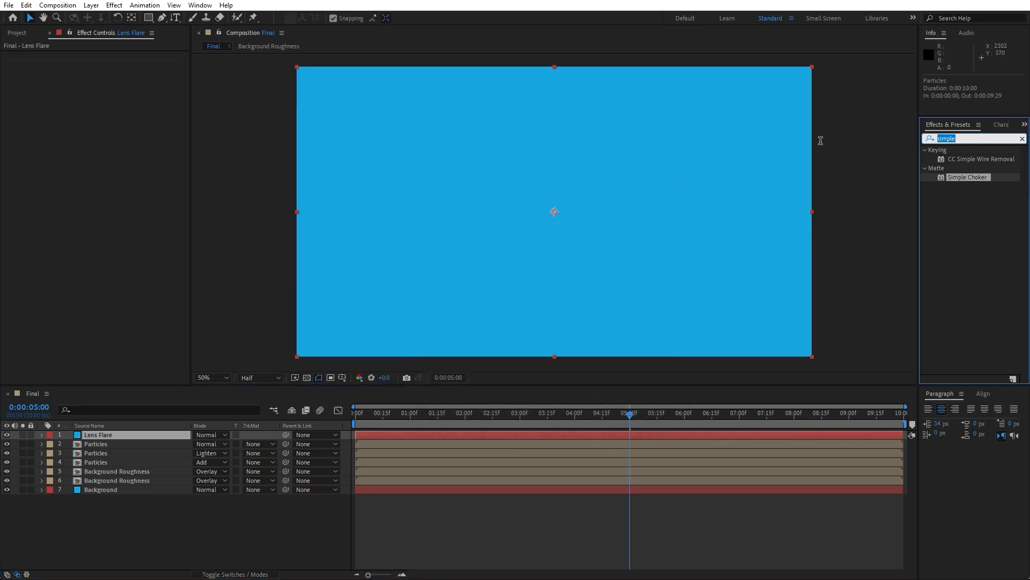
type("fill")
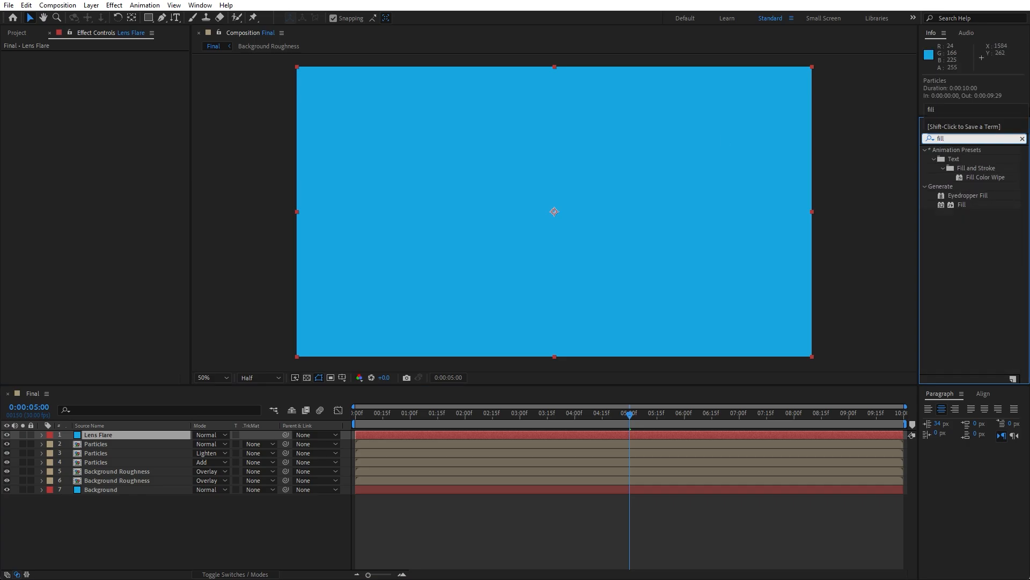
left_click_drag(952, 207, 131, 433)
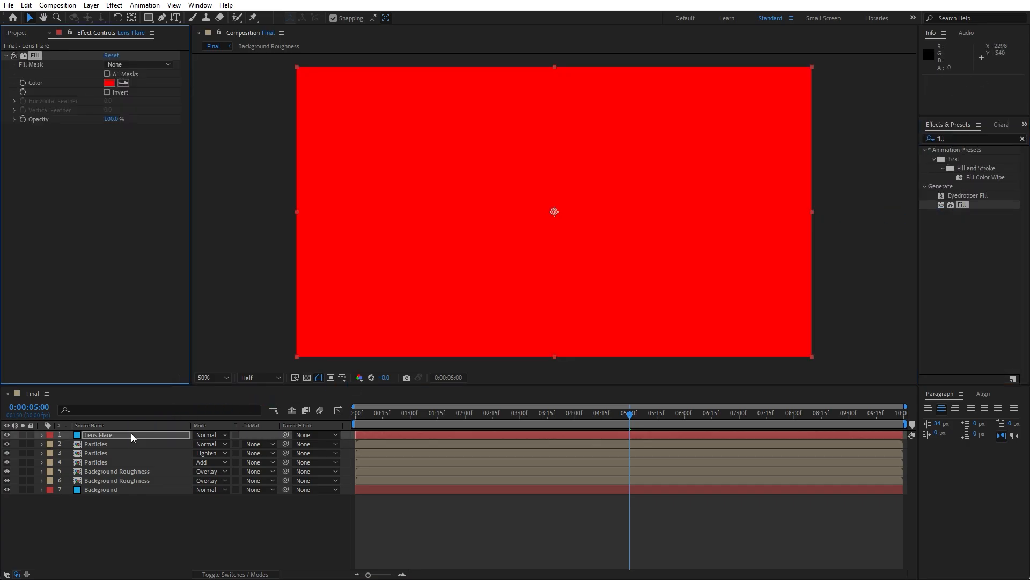
left_click(109, 84)
left_click_drag(81, 279, 26, 310)
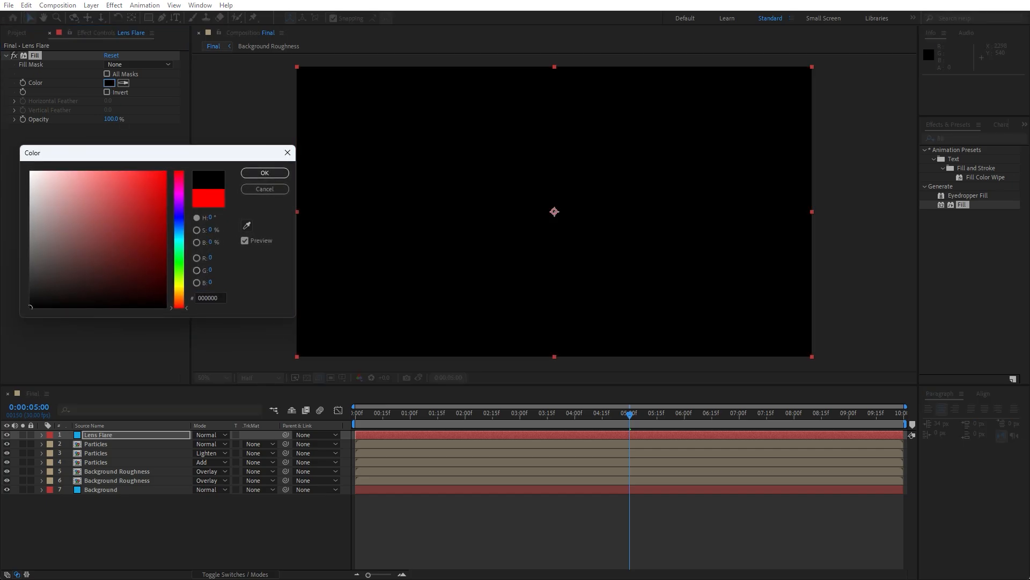
left_click(266, 173)
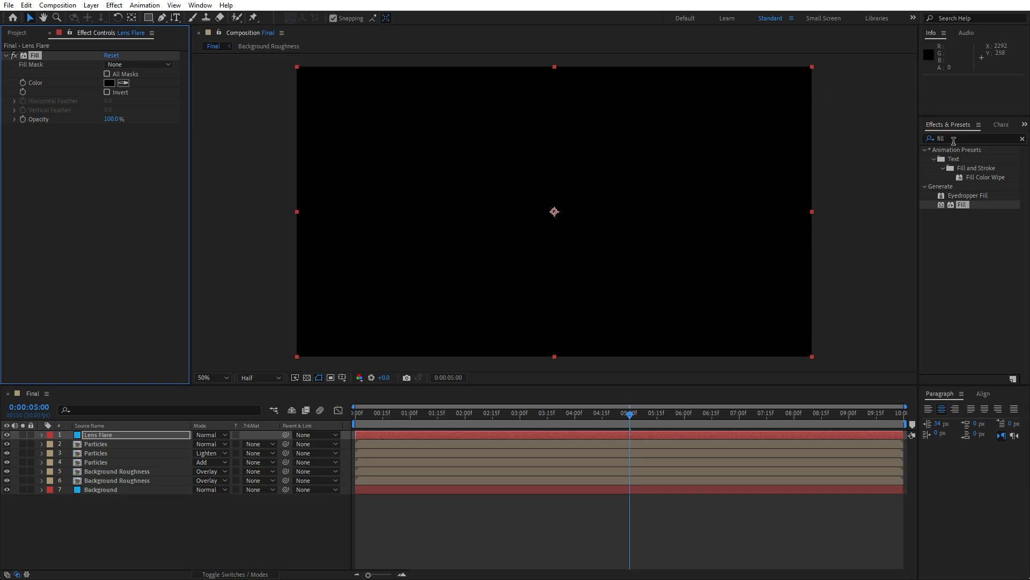
Step: Apply the Lens Flare effect to the solid with the 105mm Prime lens type and Blend With Original at 40%
left_click_drag(953, 139, 777, 127)
type("lens f")
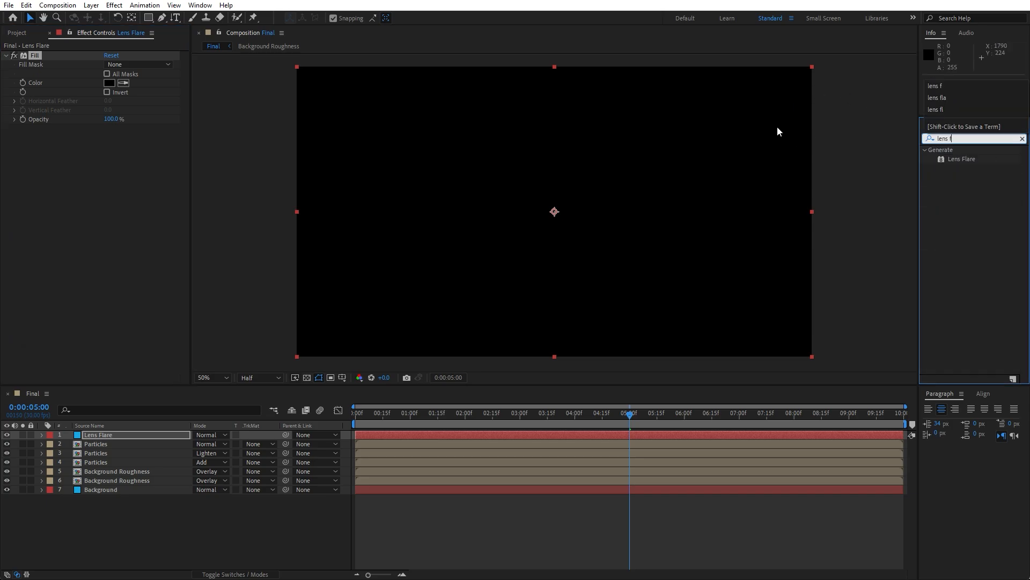
left_click_drag(961, 161, 137, 353)
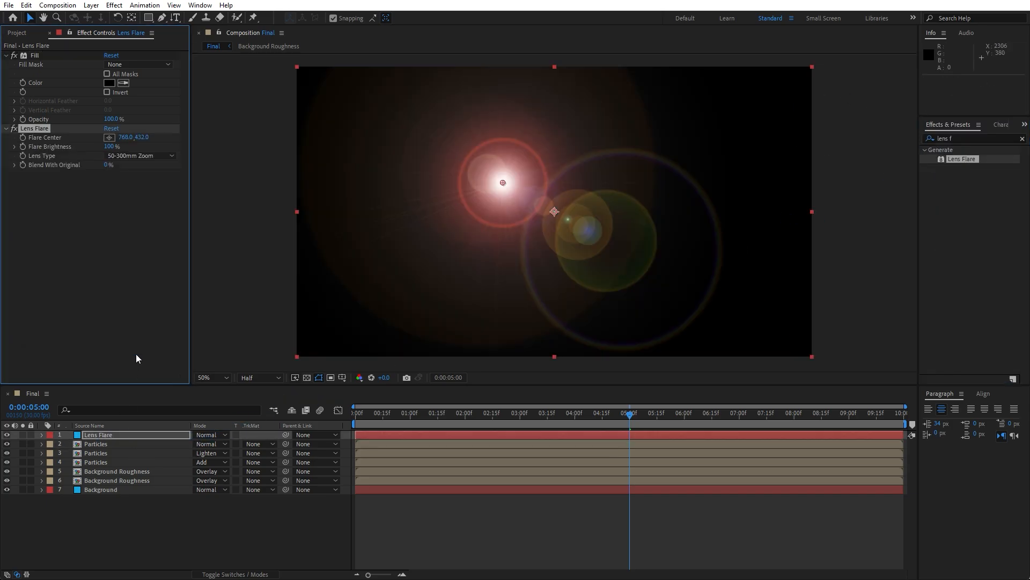
left_click(123, 155)
left_click(139, 192)
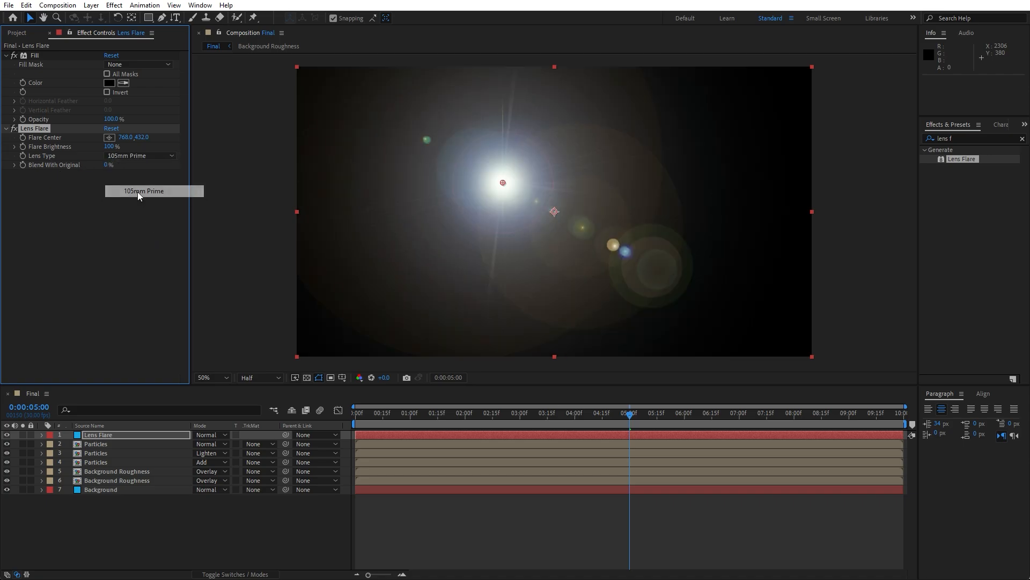
left_click(108, 166)
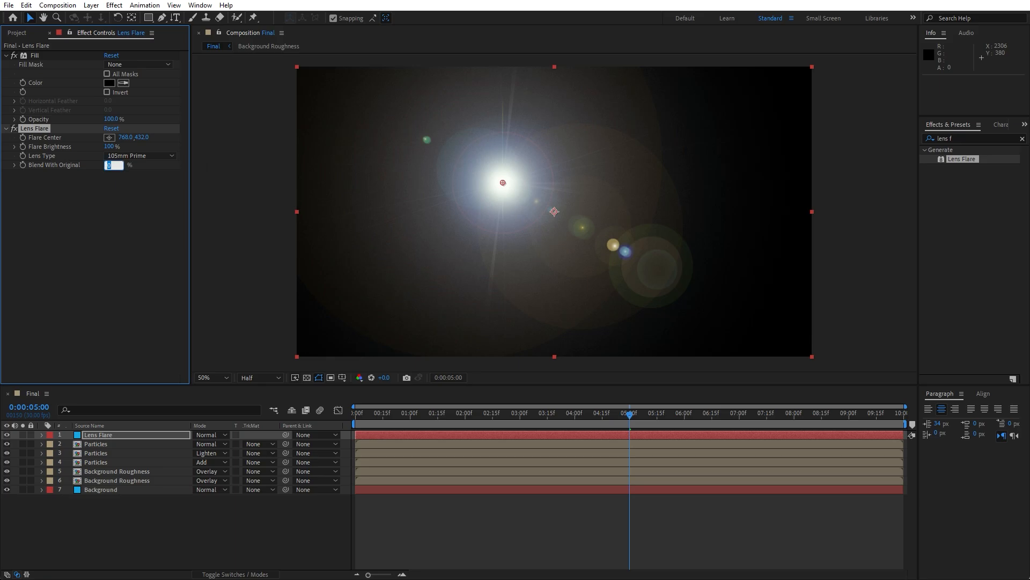
type("40")
key("Return")
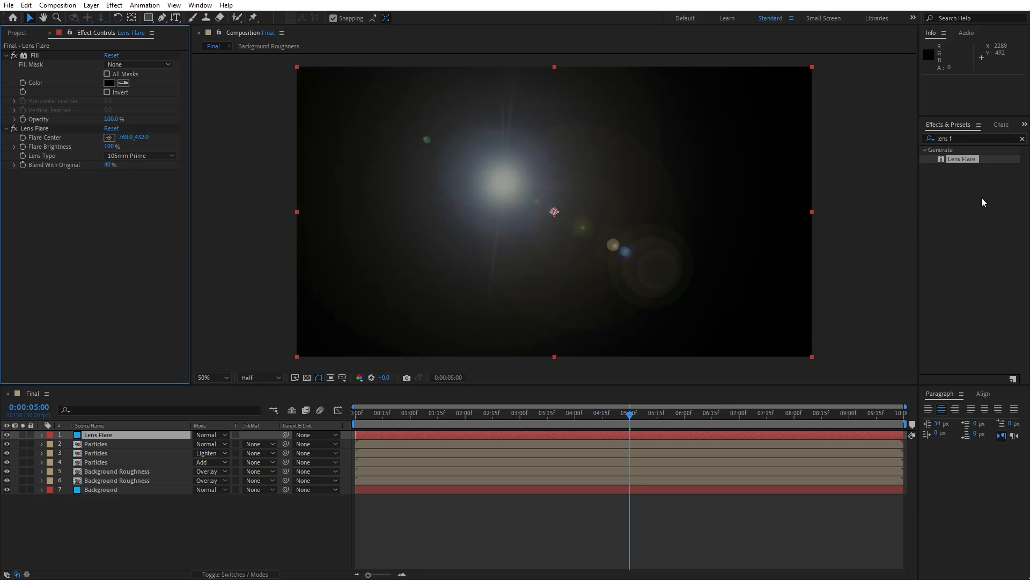
Step: Apply Gaussian Blur with a Blurriness of 115 to the Lens Flare layer and set its blending mode to Add
left_click(965, 138)
type("gauss")
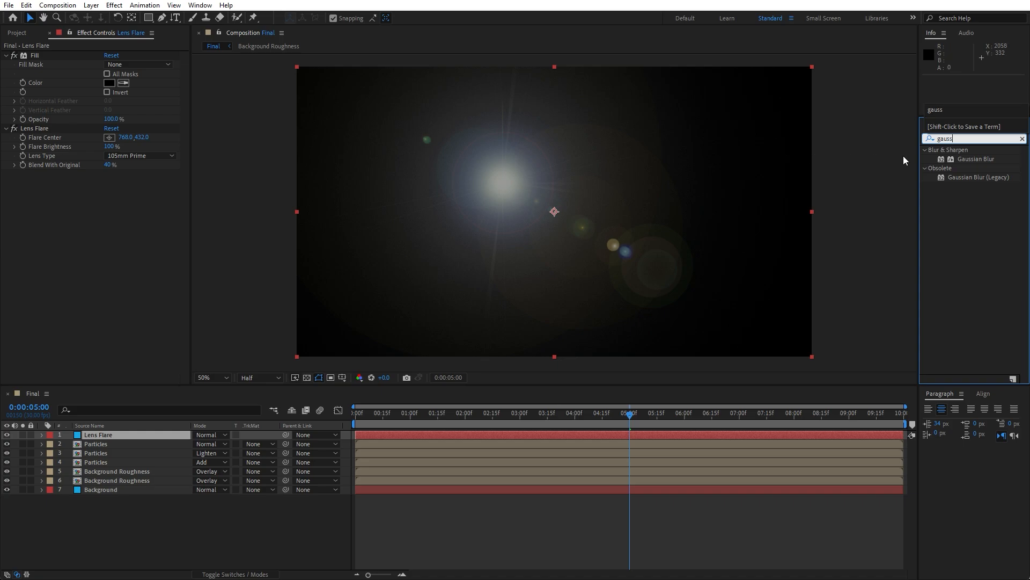
left_click_drag(976, 159, 117, 311)
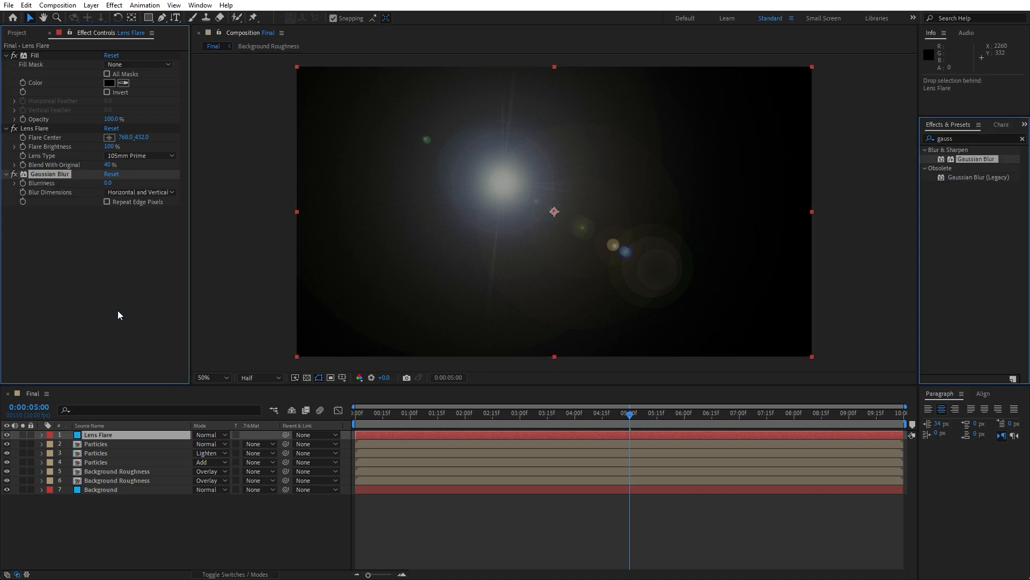
left_click(108, 183)
type("1")
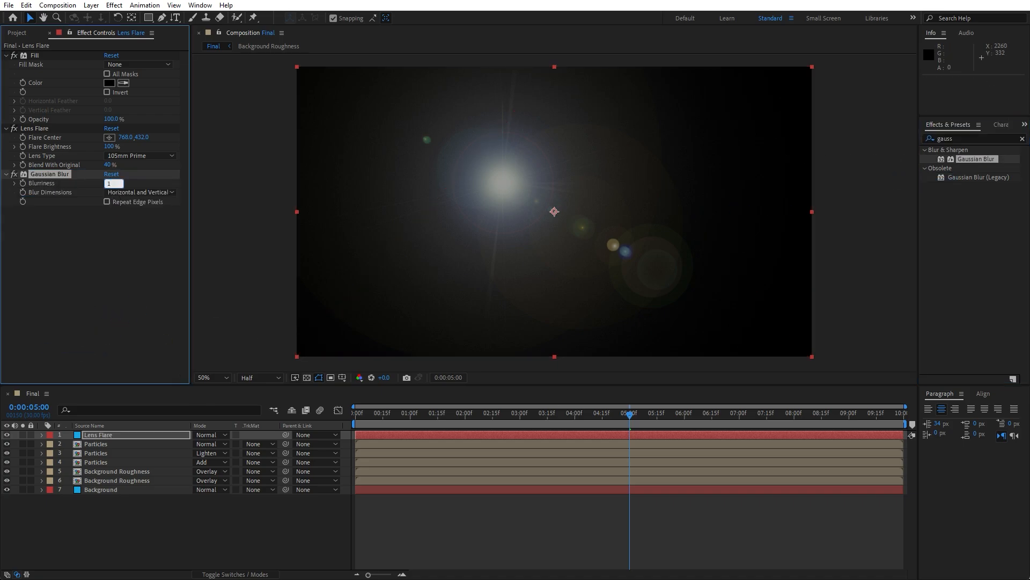
type("15")
left_click(95, 278)
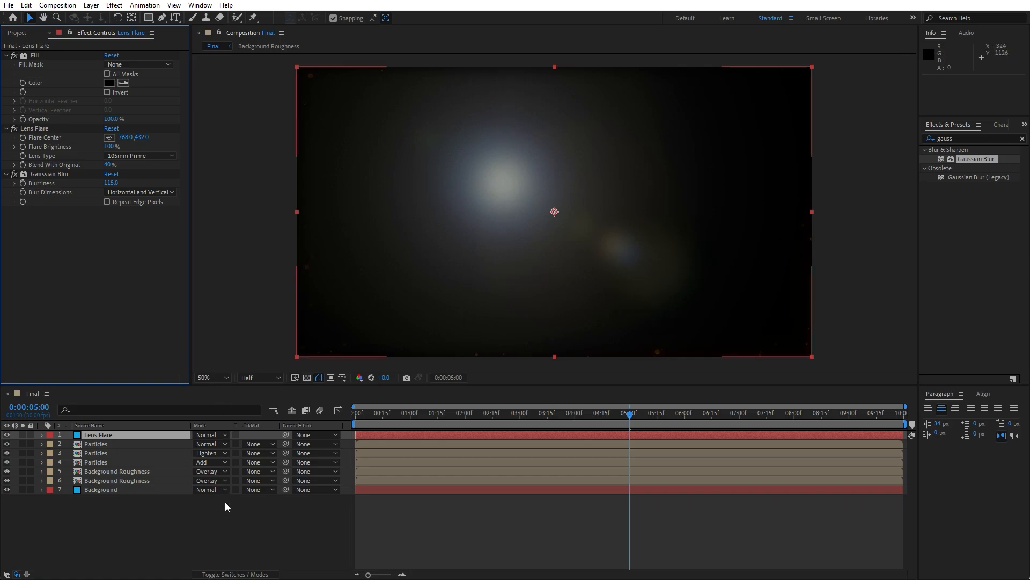
left_click(205, 436)
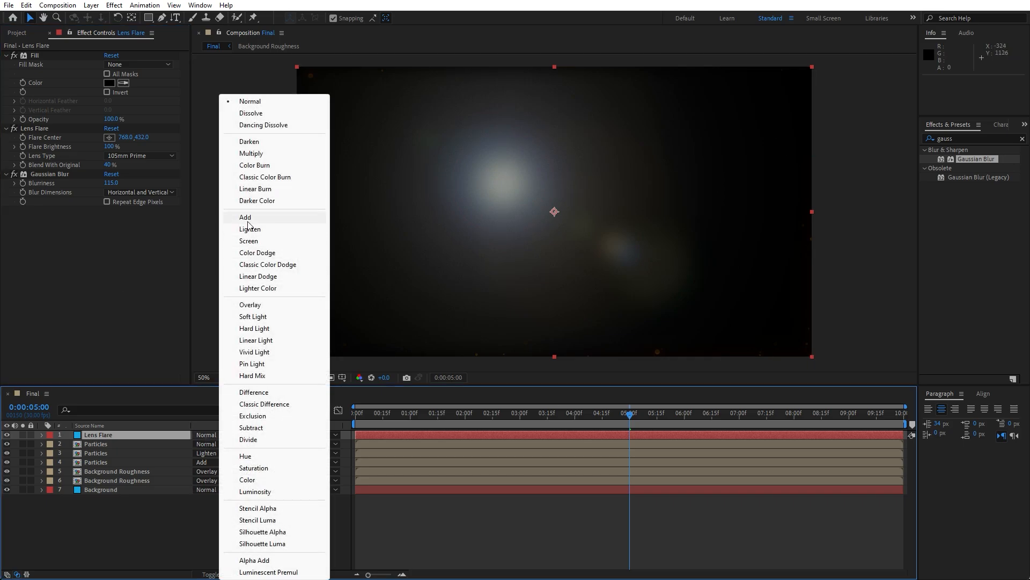
left_click(246, 217)
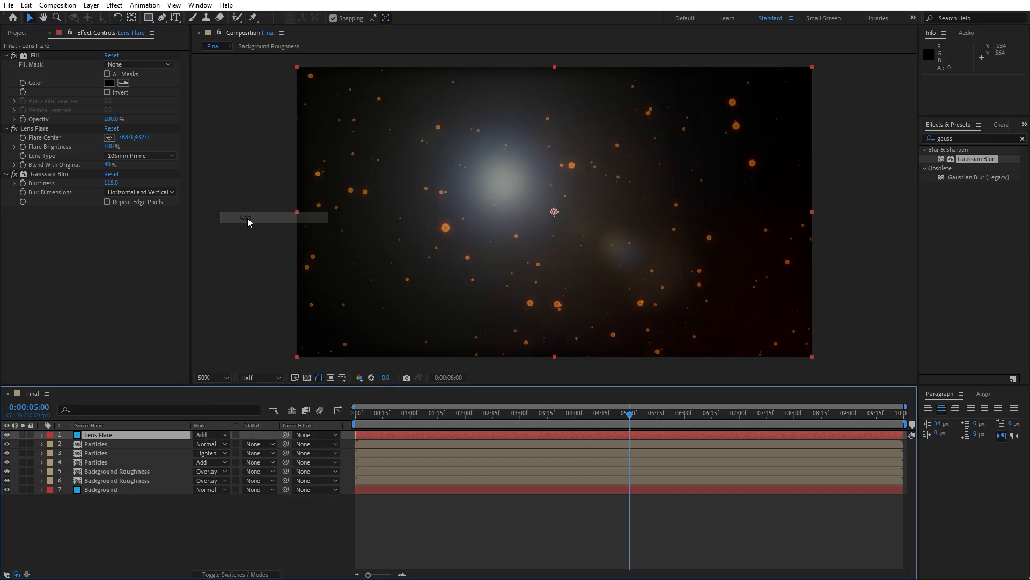
Step: Move the Flare Center just outside the frame's upper-right corner, at about 2064, -80
left_click(37, 129)
key("comma")
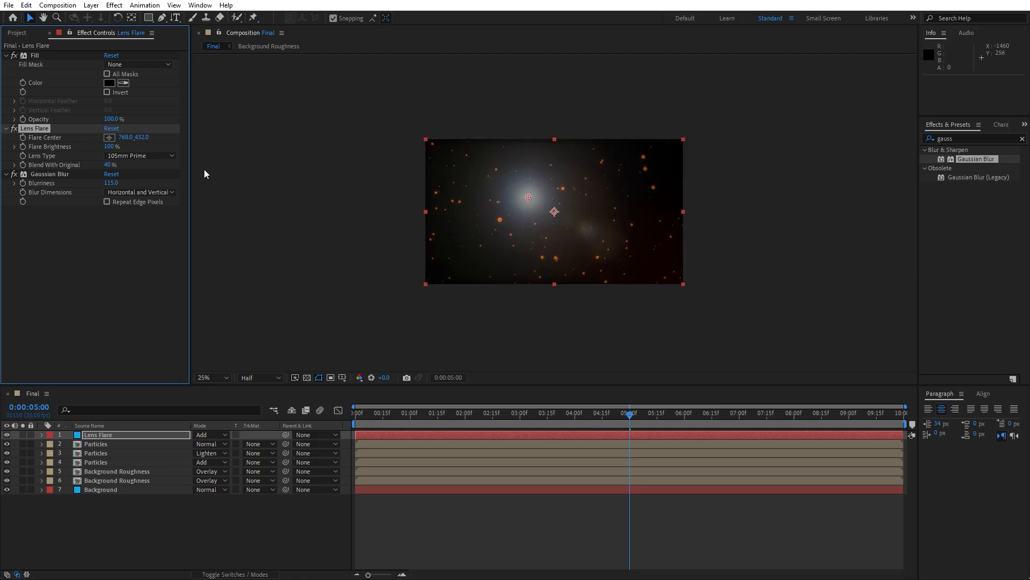
left_click(110, 137)
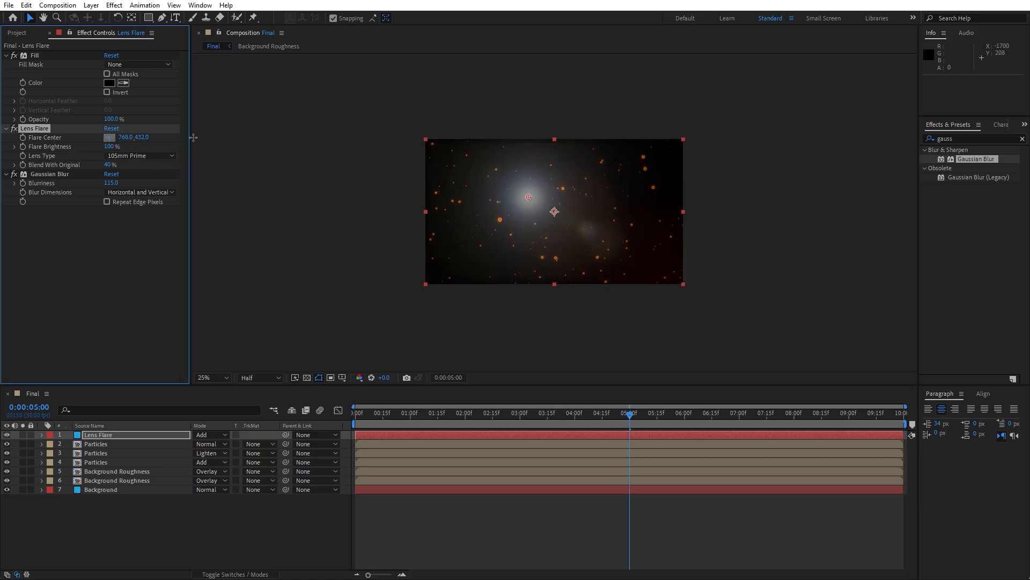
left_click(701, 133)
left_click_drag(701, 130, 702, 127)
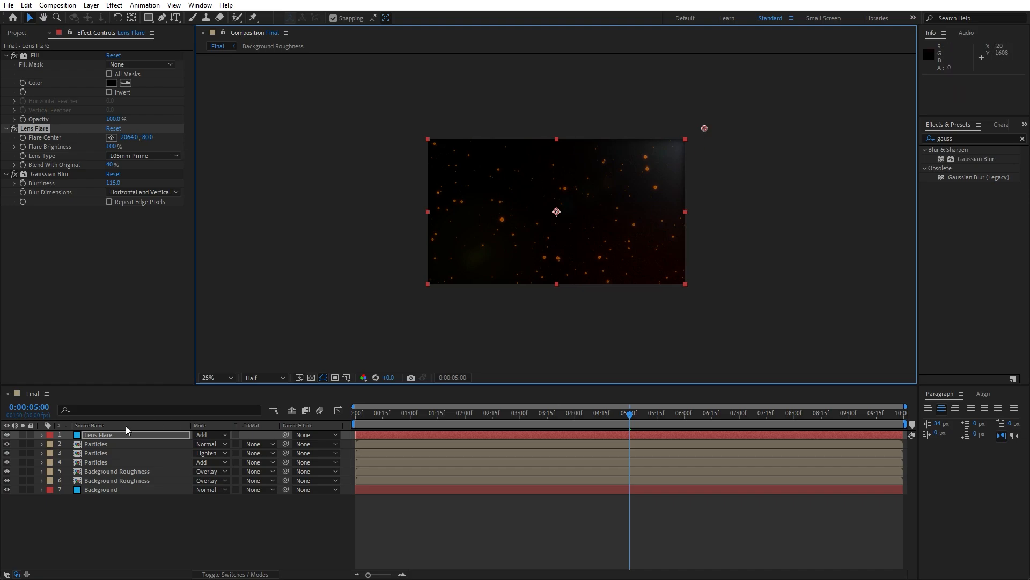
Step: Set the Lens Flare layer's scale to 102%
left_click(105, 436)
key("s")
left_click(211, 444)
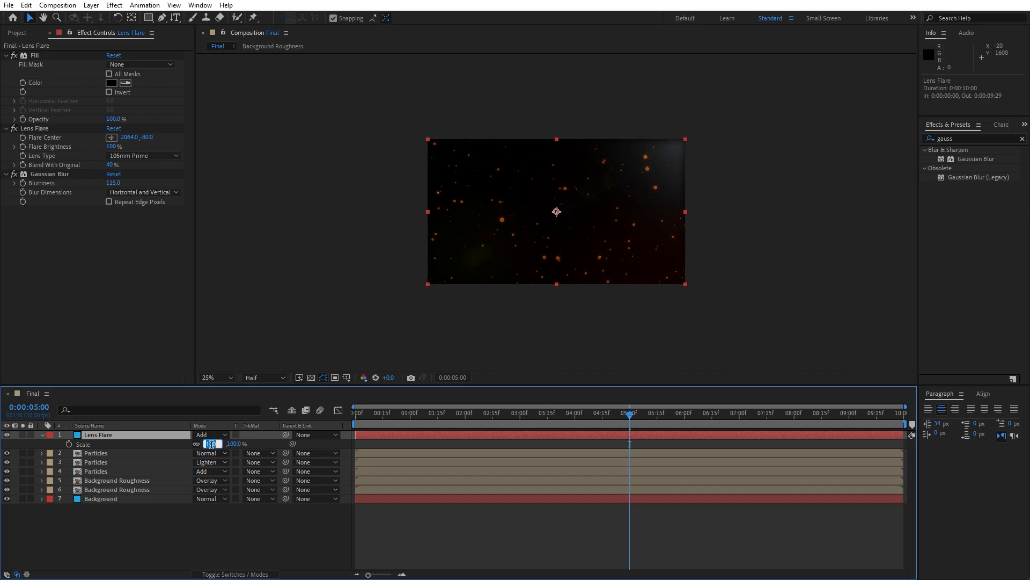
type("102")
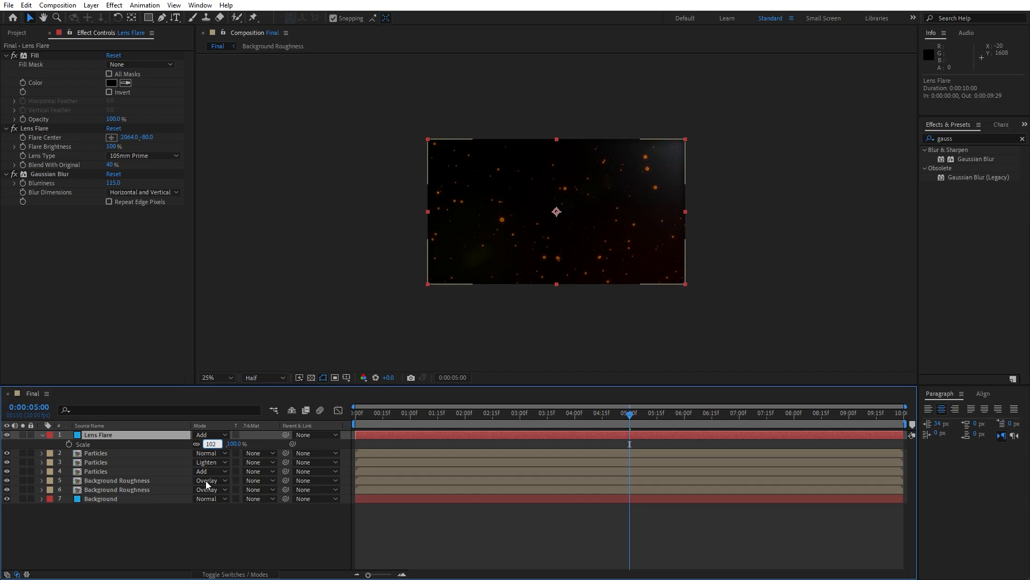
Step: Commit the Lens Flare layer's scale and add an adjustment layer named Light Rays at the top of the stack
key("Return")
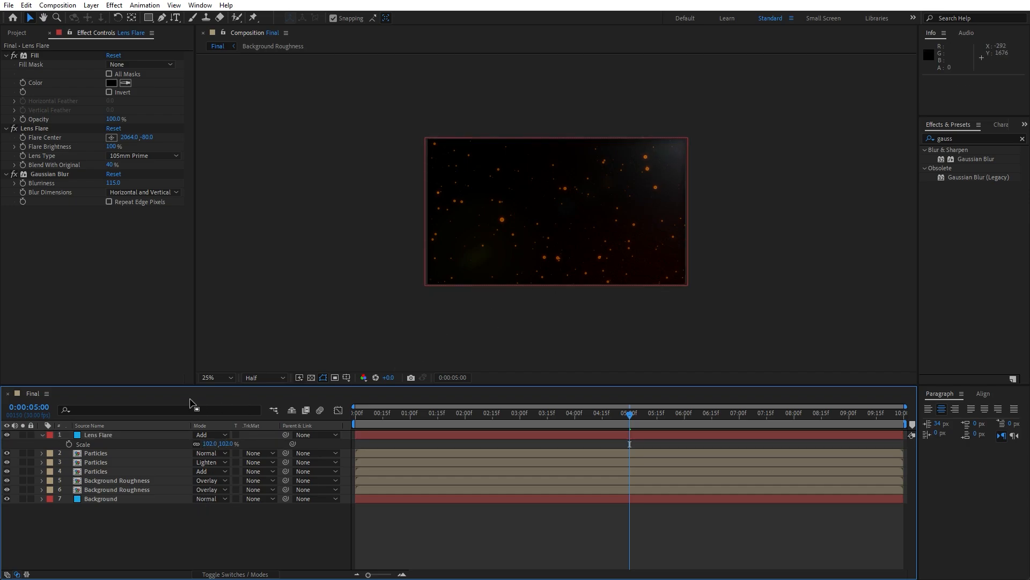
left_click(42, 435)
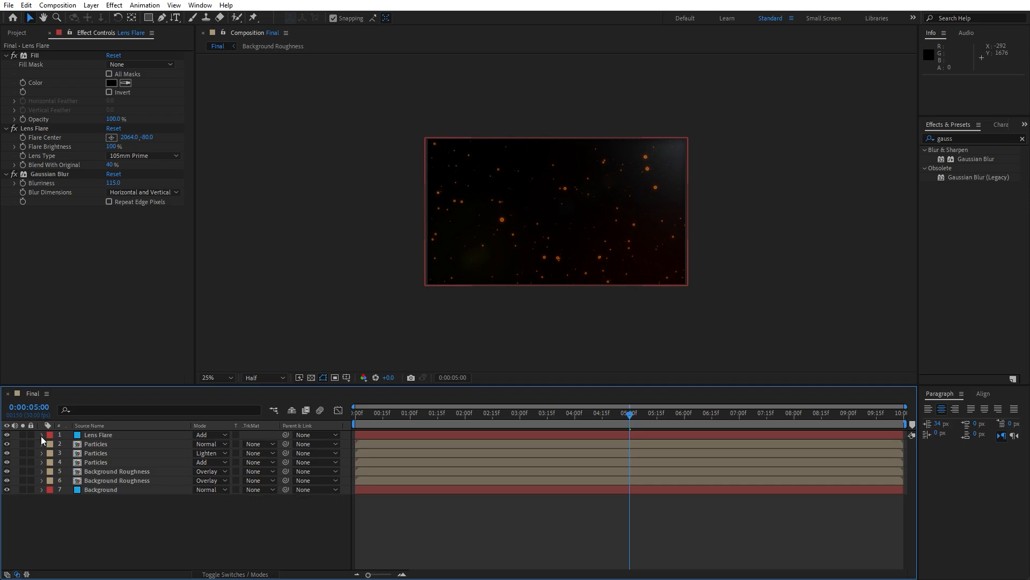
right_click(152, 524)
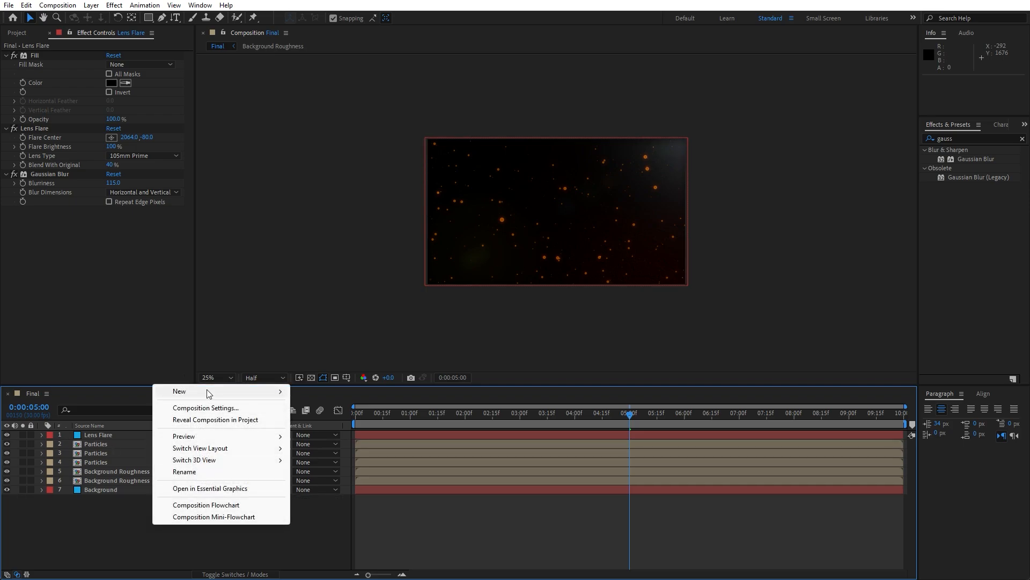
mouse_move(207, 389)
left_click(347, 479)
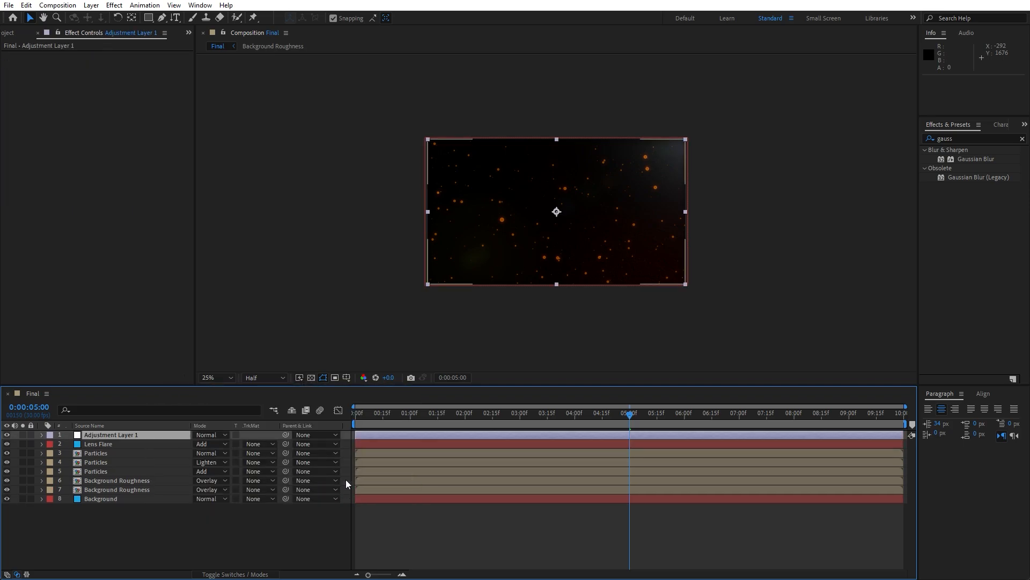
key("Return")
type("Light R")
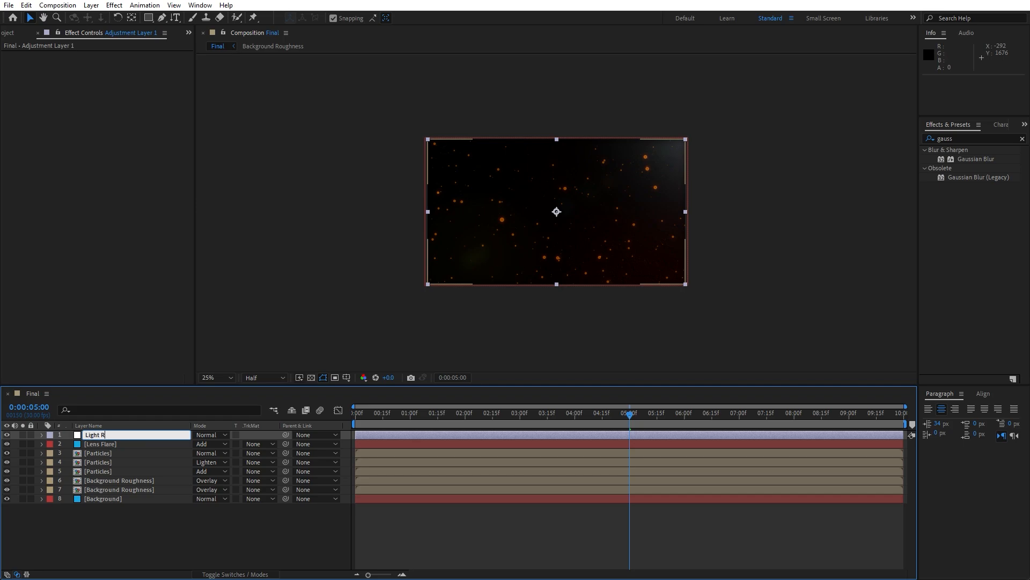
type("ays")
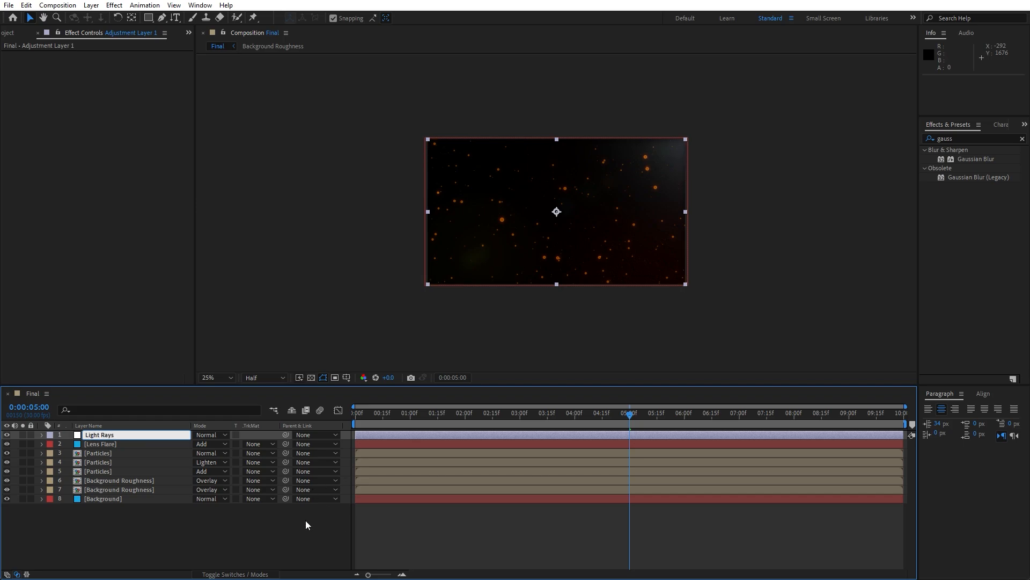
left_click(304, 520)
Step: Apply the CC Light Rays effect to the Light Rays adjustment layer
left_click(118, 434)
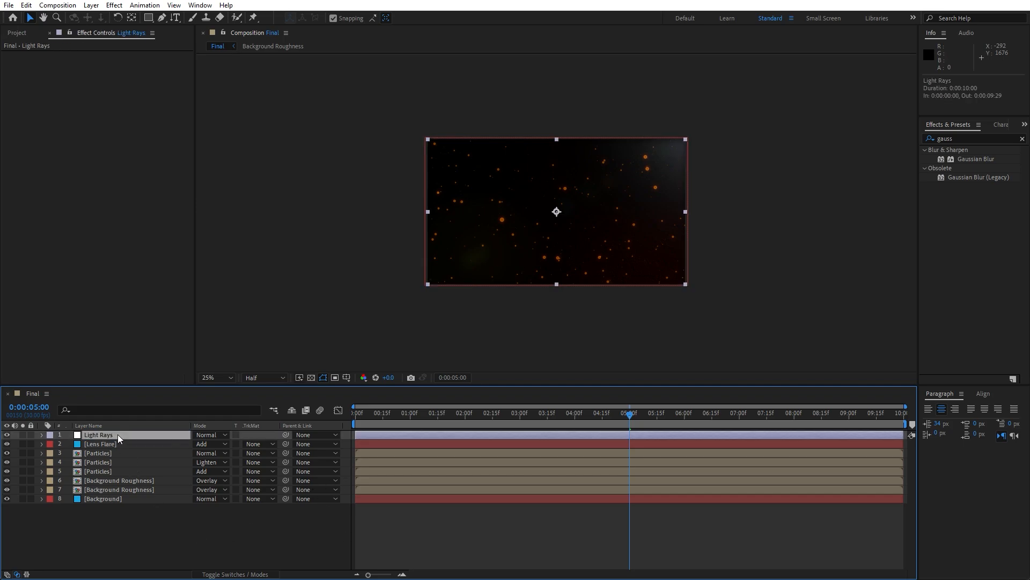
left_click(988, 140)
type("light ray")
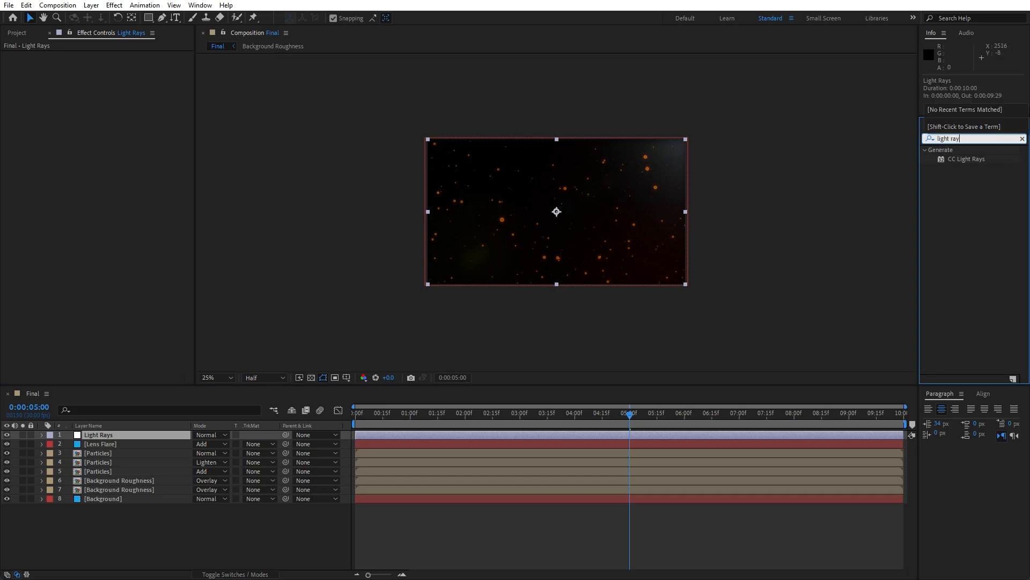
left_click_drag(960, 160, 129, 435)
key("period")
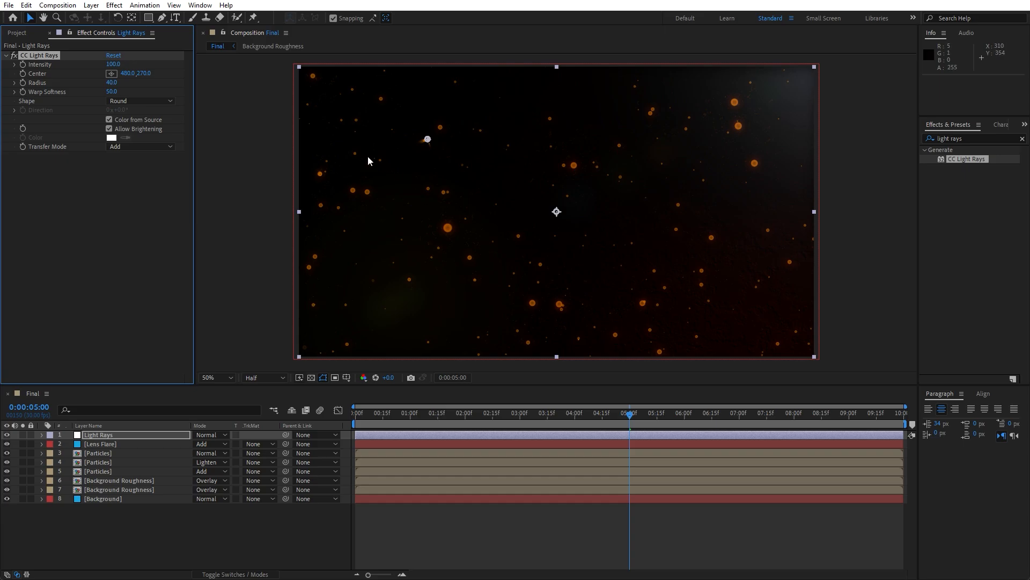
Step: Set the CC Light Rays Radius to 60 and Warp Softness to 400
left_click(111, 82)
type("60")
left_click(112, 91)
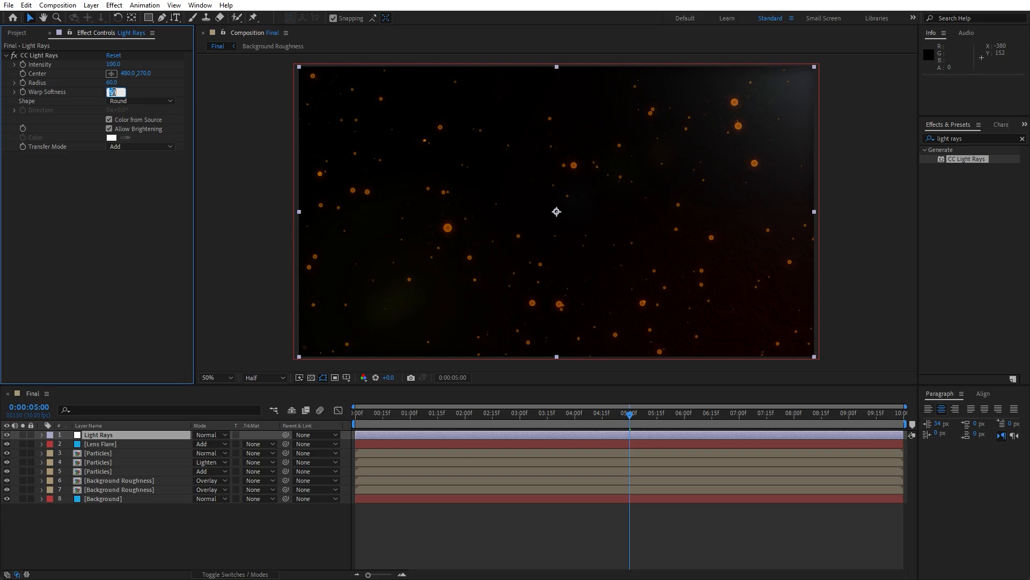
type("400")
key("Return")
Step: Turn off Color from Source for CC Light Rays and set its color to dark red 930011
left_click(109, 120)
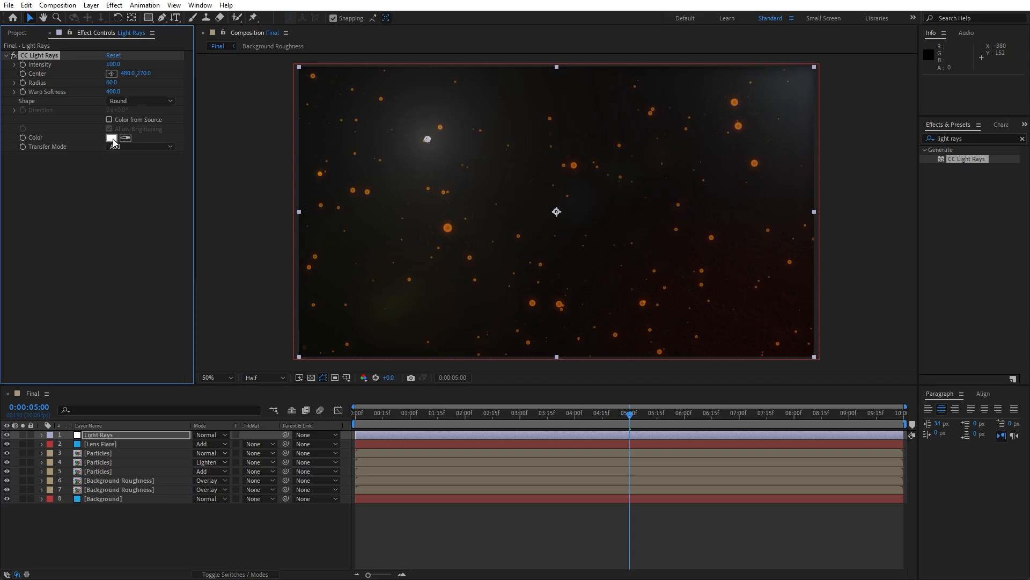
left_click(113, 140)
type("93")
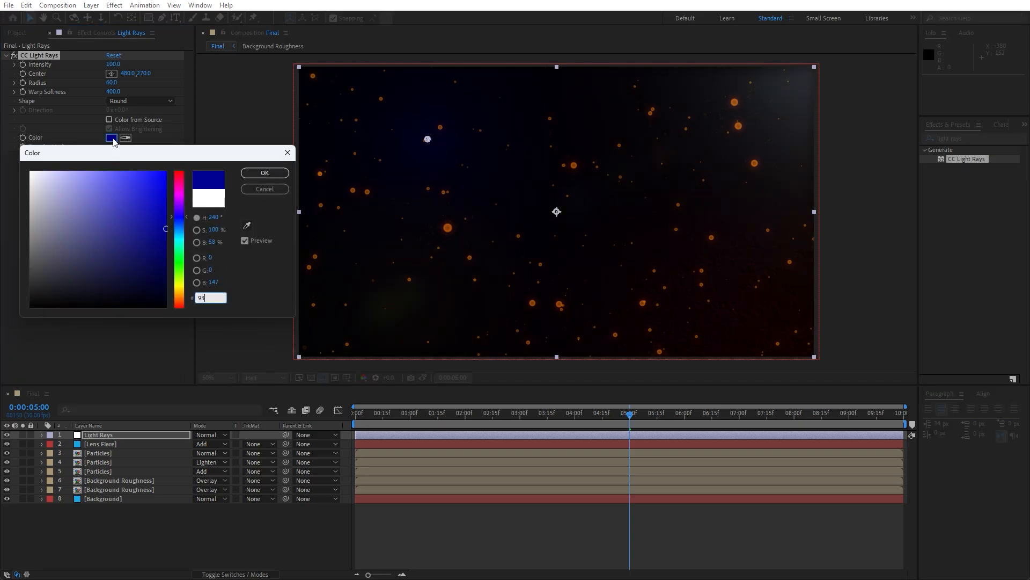
type("0011")
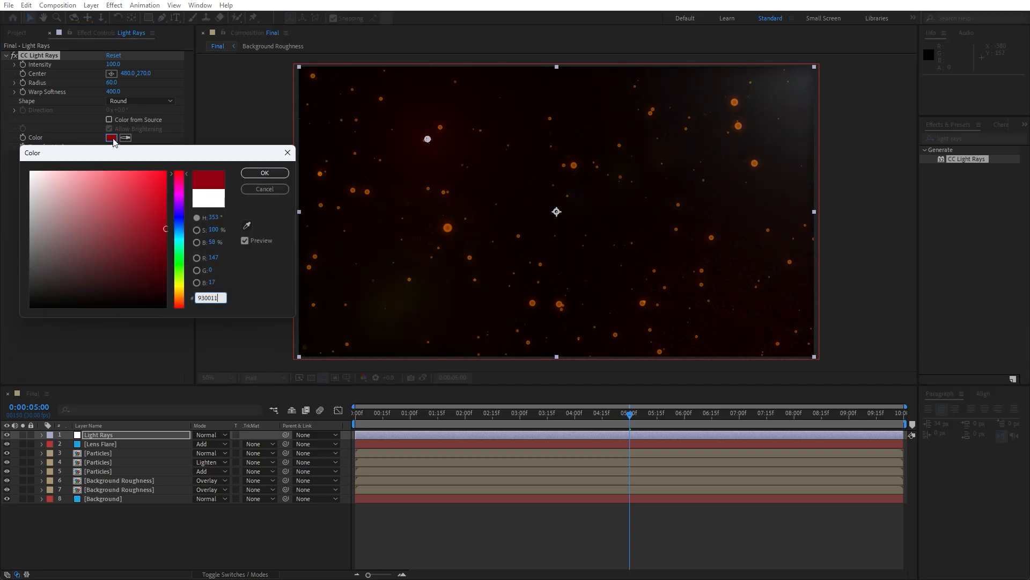
left_click(265, 173)
Step: Move the CC Light Rays center toward the frame's upper-left corner, to about 216, 176
left_click(108, 435)
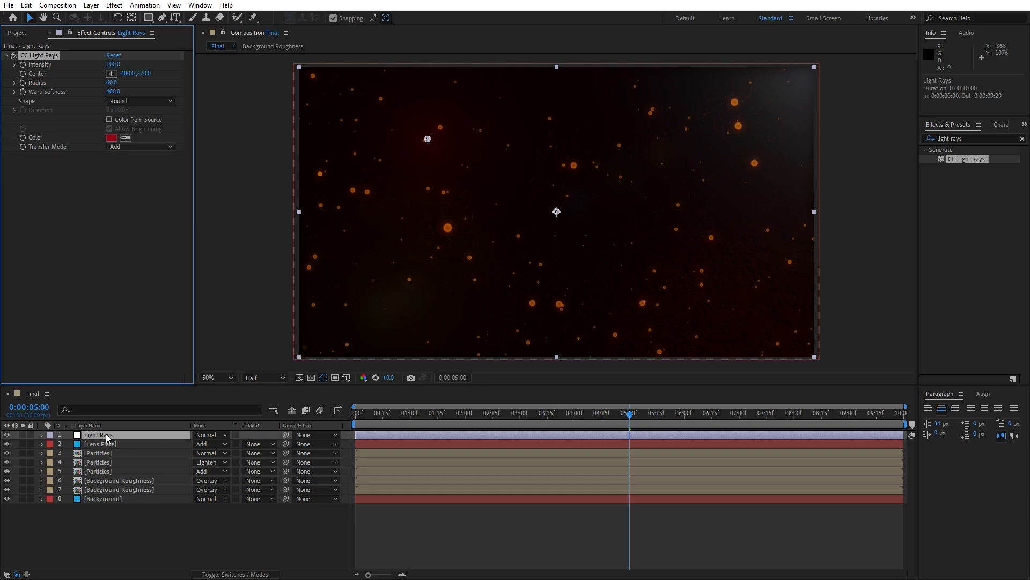
left_click(50, 55)
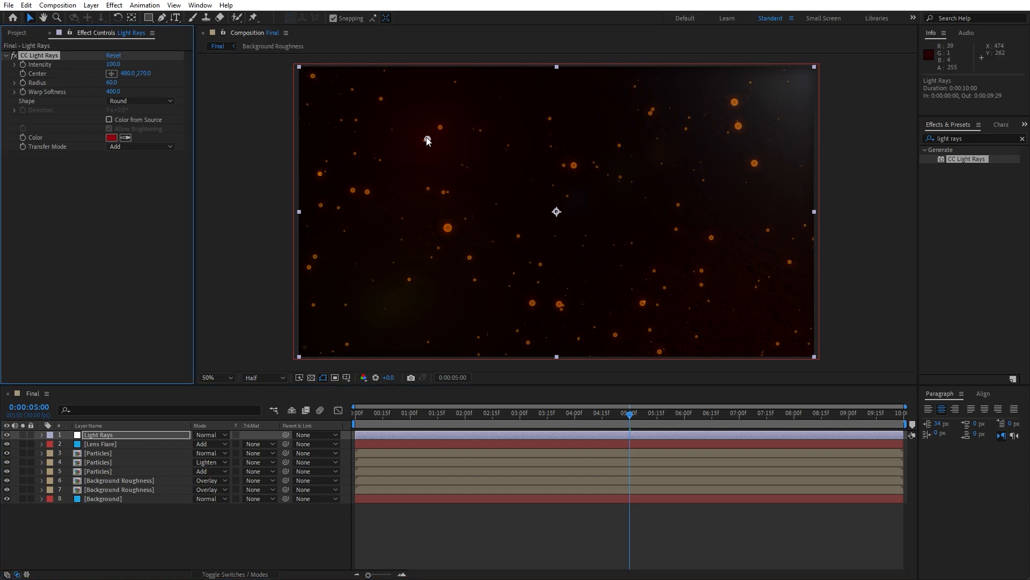
left_click_drag(427, 139, 356, 114)
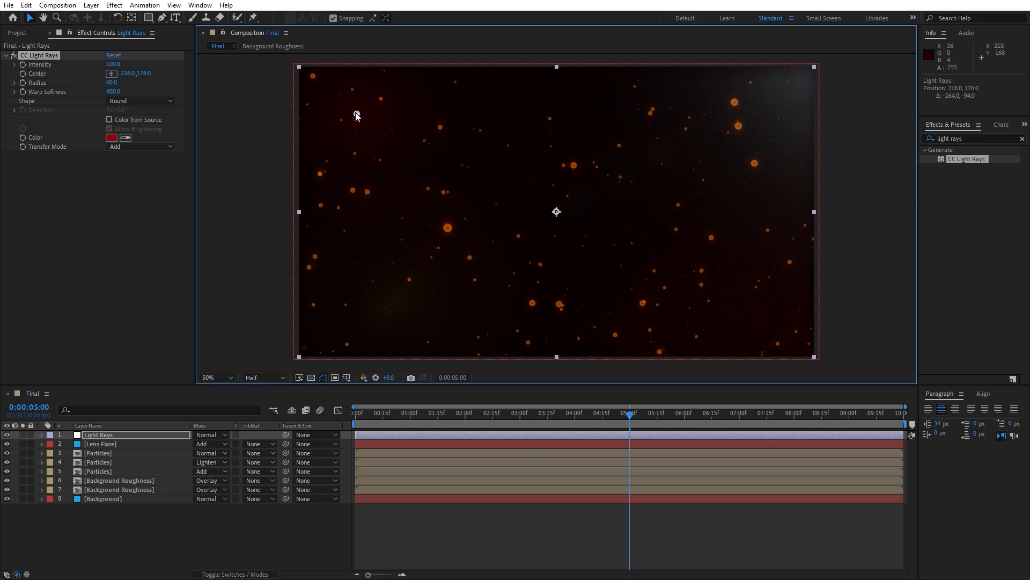
Step: Add another adjustment layer above Light Rays and name it Noise
left_click(17, 33)
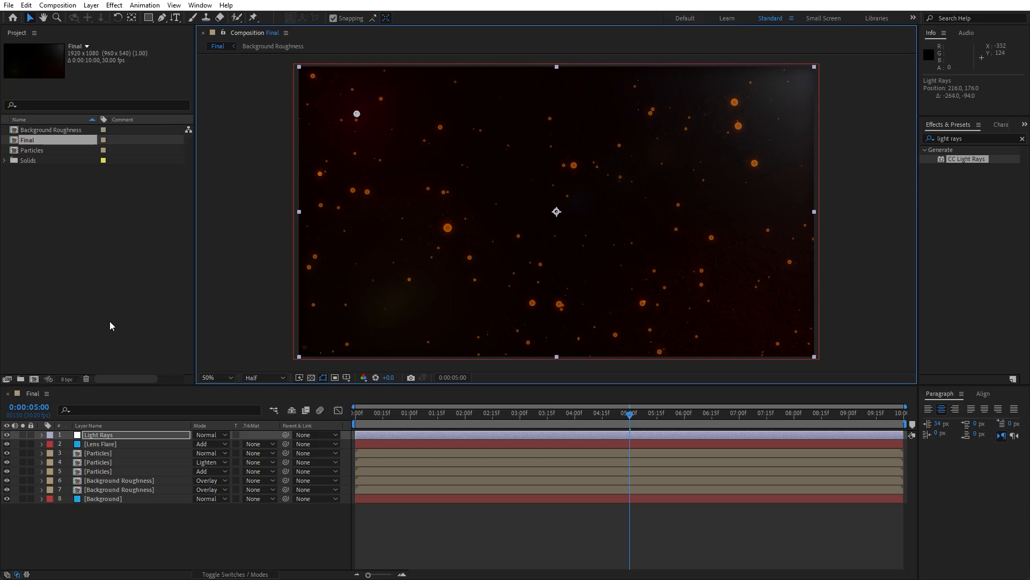
left_click(154, 530)
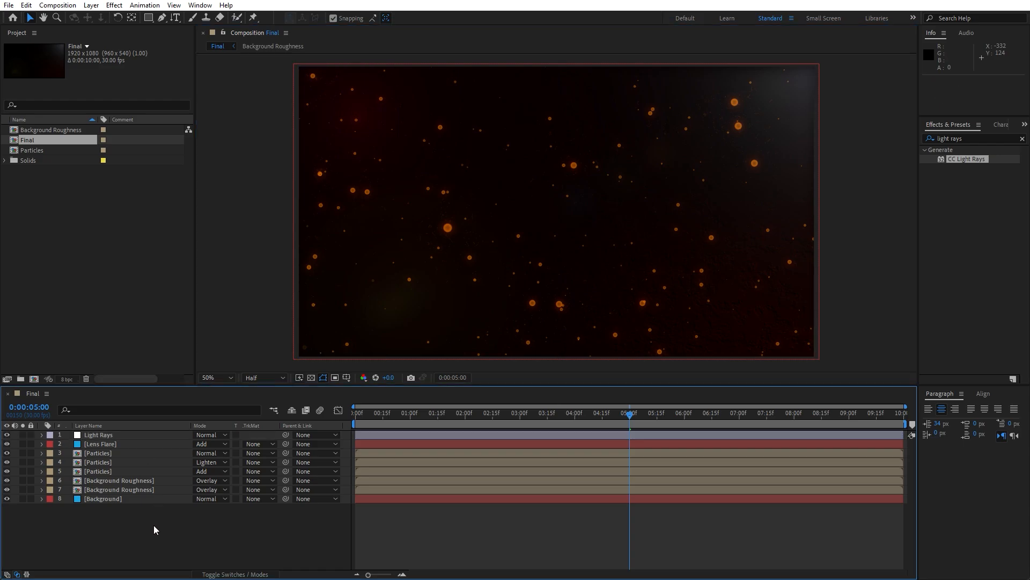
right_click(155, 526)
mouse_move(198, 394)
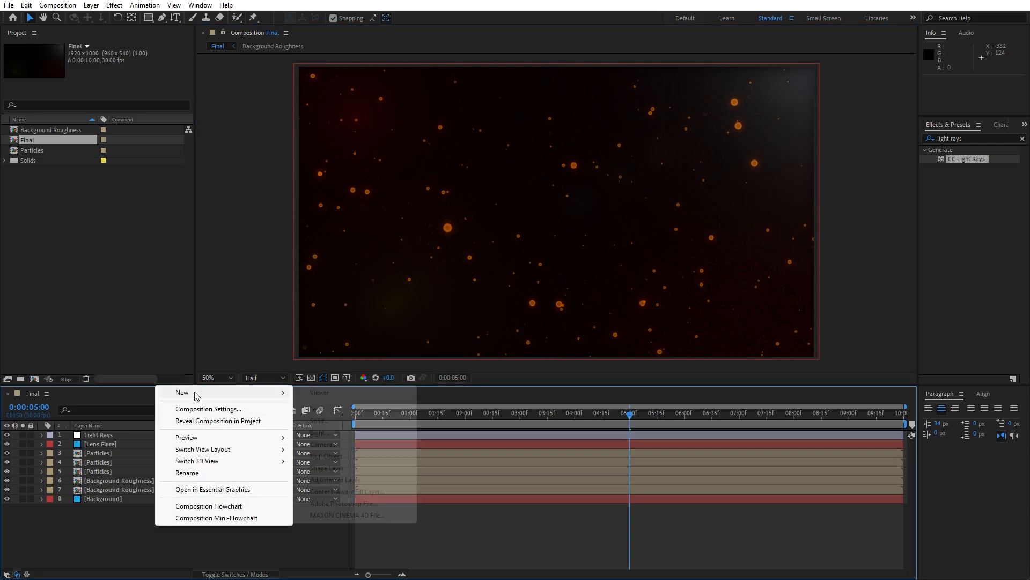
left_click(334, 479)
key("Return")
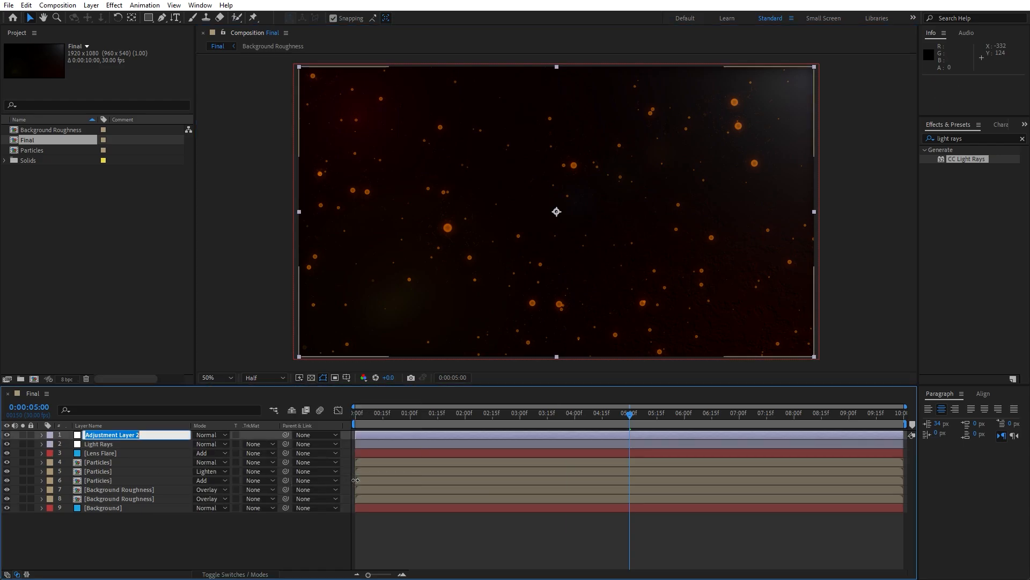
type("Noise")
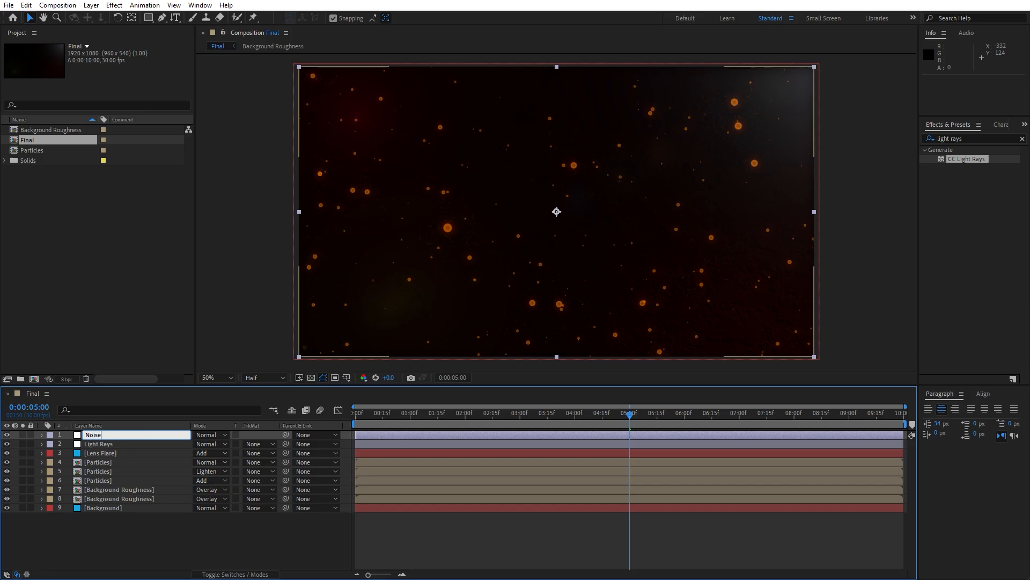
left_click(237, 546)
Step: Apply the Noise effect to the Noise layer with color noise turned off and Amount of Noise at 2%
left_click(973, 138)
type("noise")
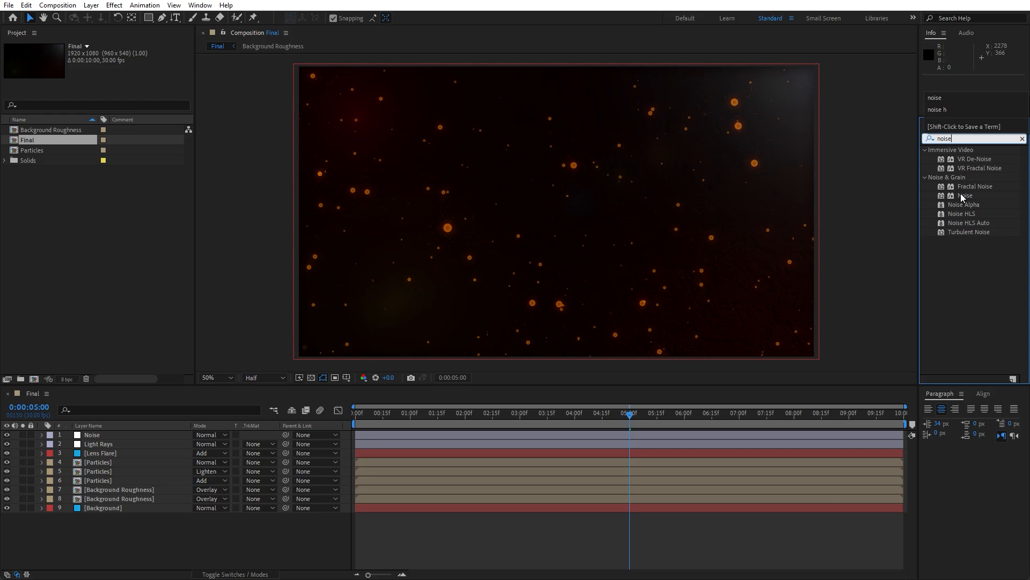
left_click_drag(964, 195, 137, 435)
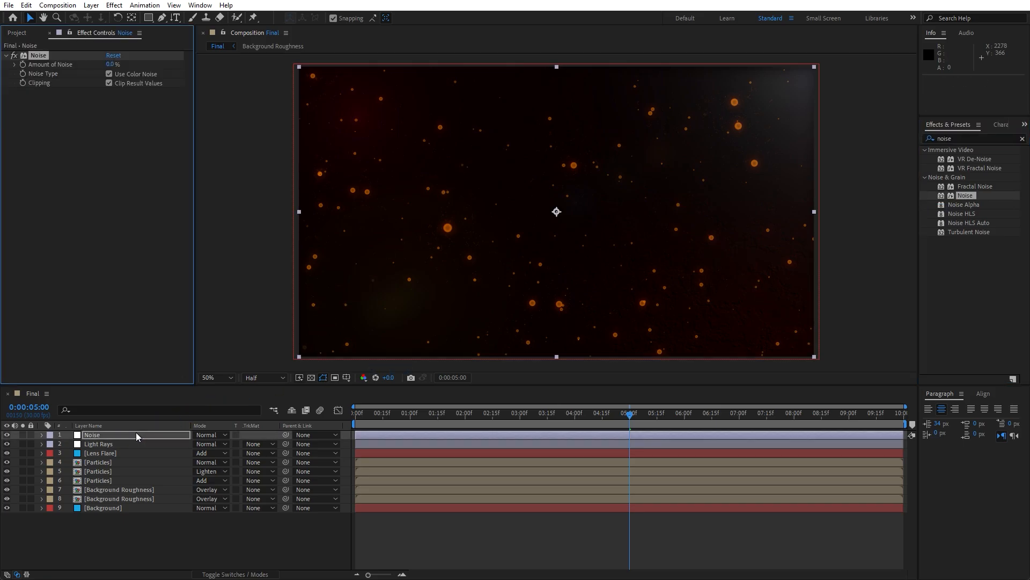
left_click(110, 75)
left_click(109, 65)
type("2")
key("Return")
Step: Add an adjustment layer above Noise and name it Exposure
left_click(143, 507)
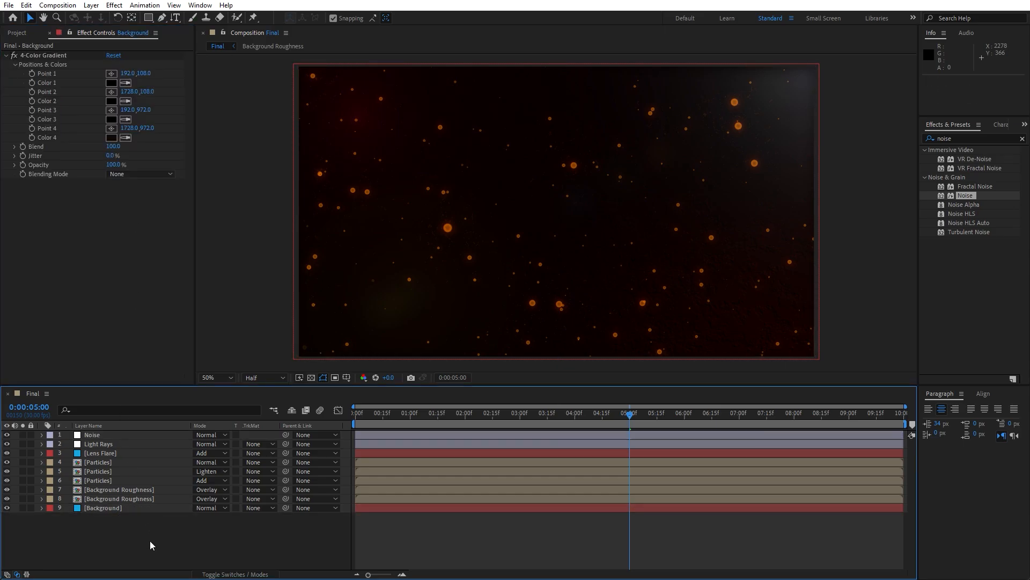
right_click(145, 528)
mouse_move(206, 404)
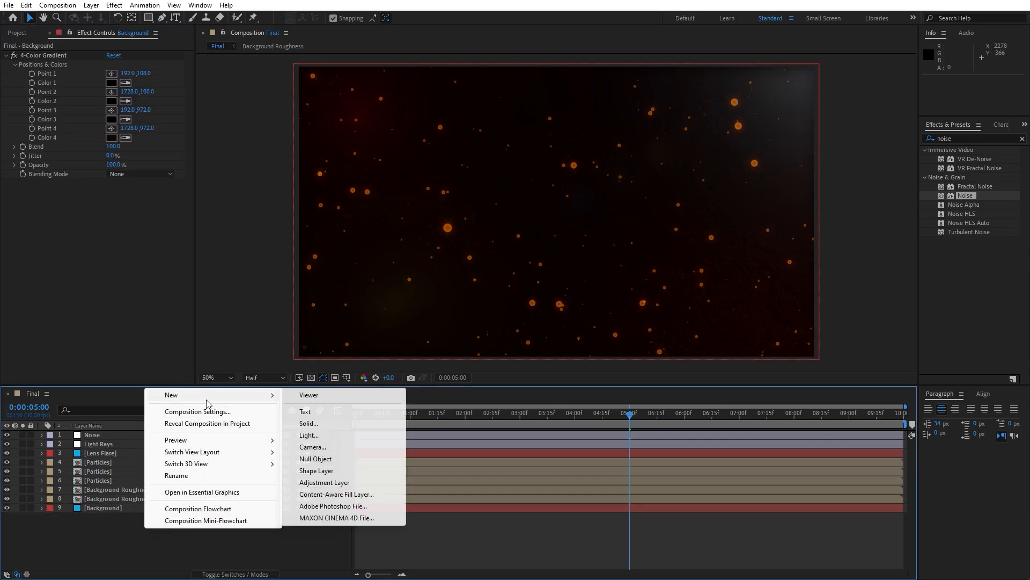
left_click(336, 482)
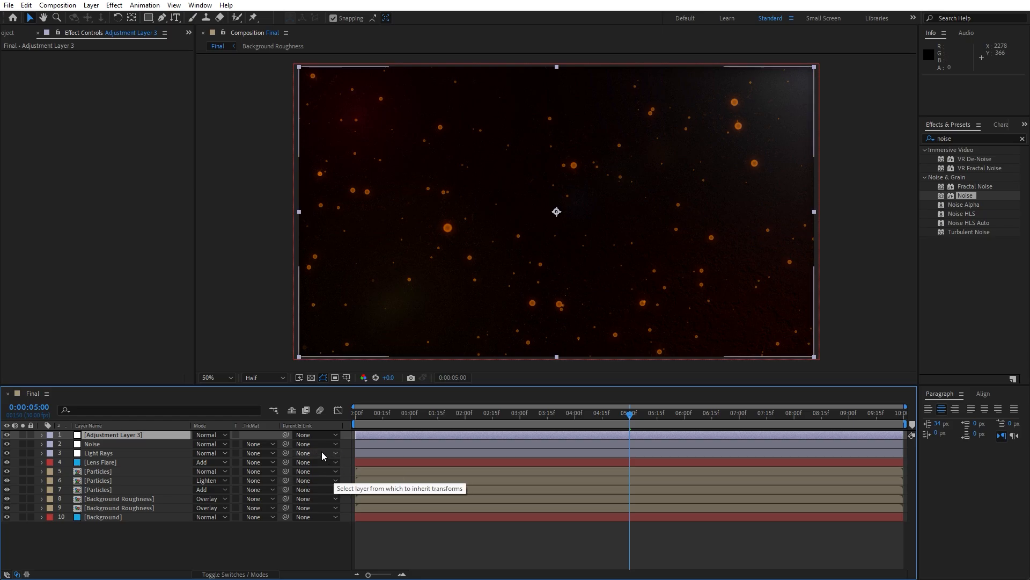
key("Return")
type("Expo")
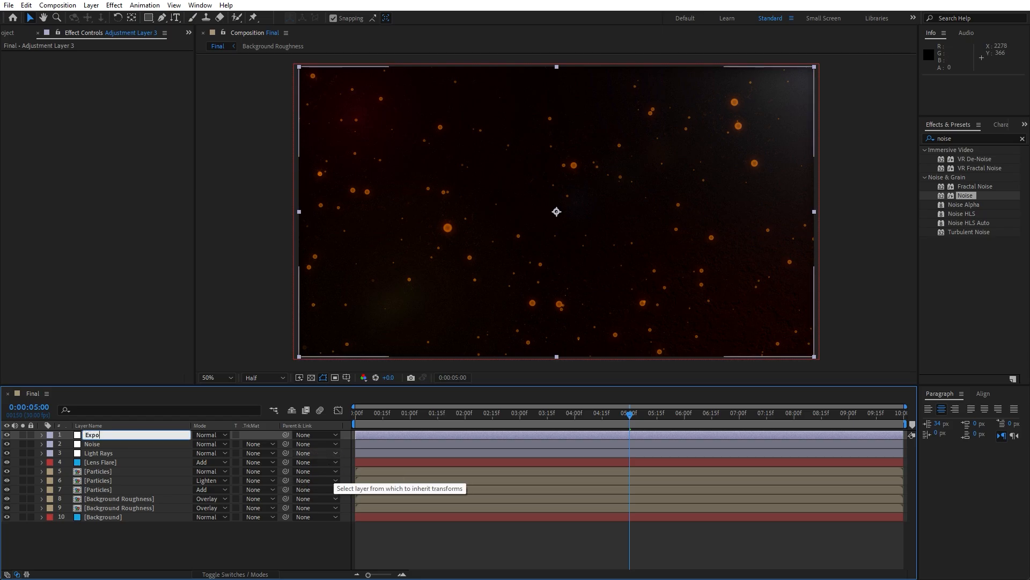
type("sure")
key("Return")
Step: Apply the Color Correction Exposure effect to the Exposure layer with its master Exposure at 0.75
double_click(974, 138)
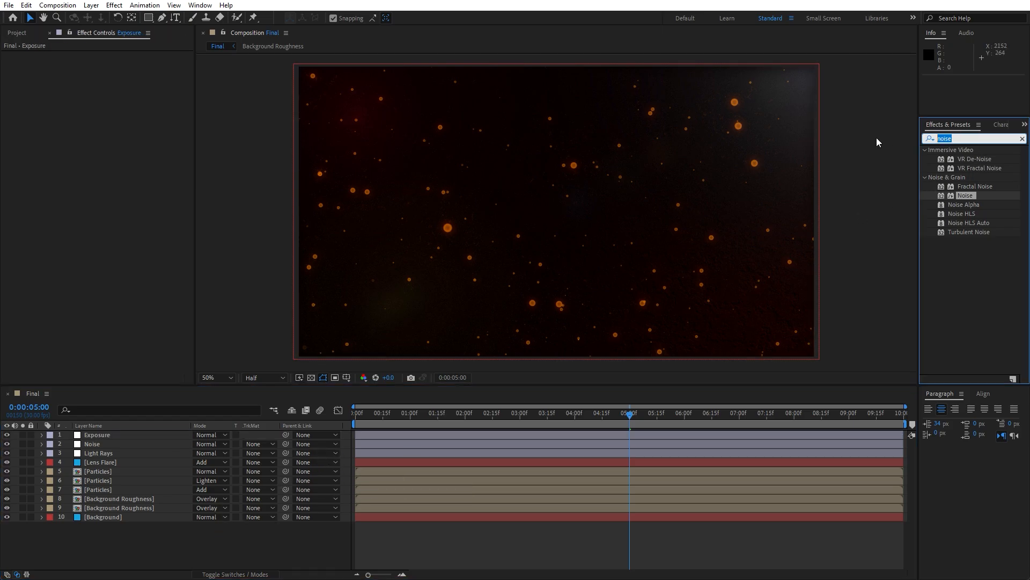
type("expos")
left_click_drag(969, 250, 137, 437)
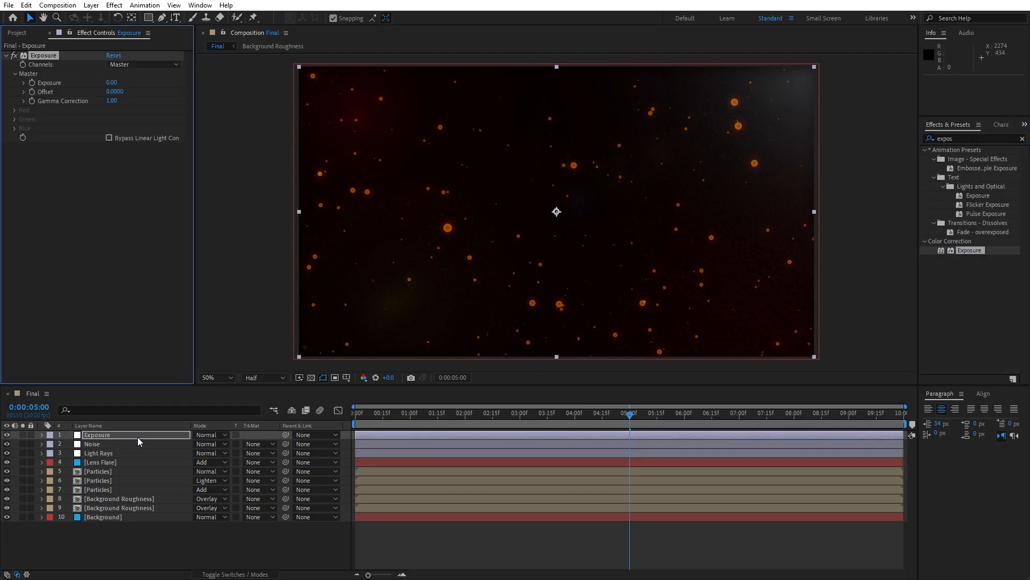
left_click(110, 82)
type("1")
key("Return")
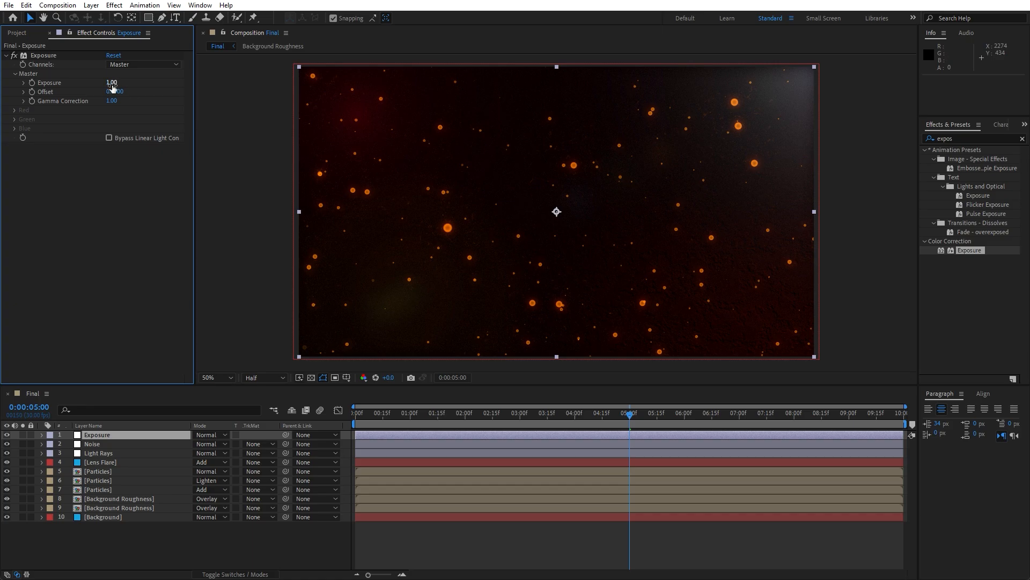
left_click_drag(111, 82, 98, 85)
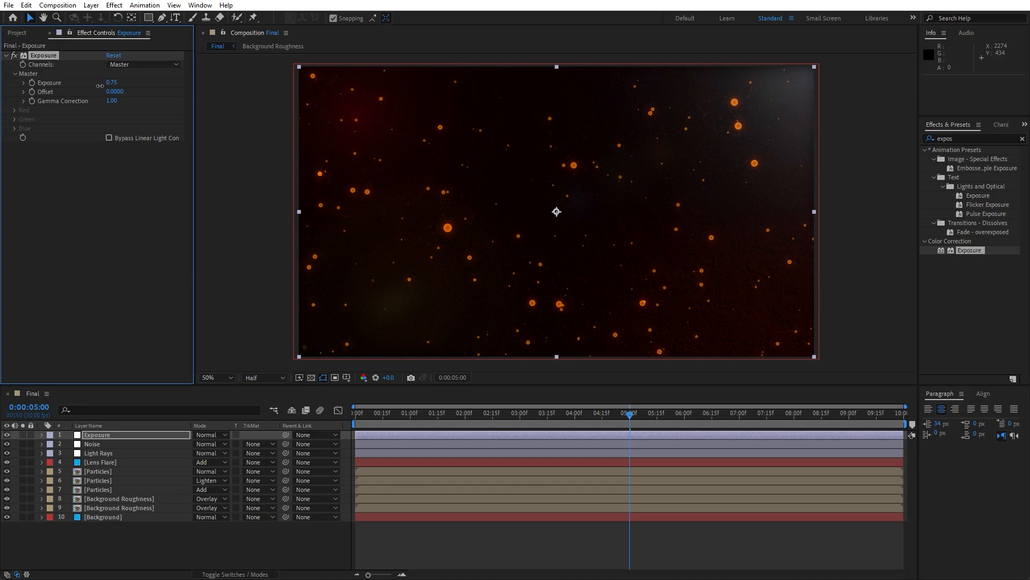
Step: Add an adjustment layer named Camera Lens Blur at the top of the stack and select it
right_click(138, 530)
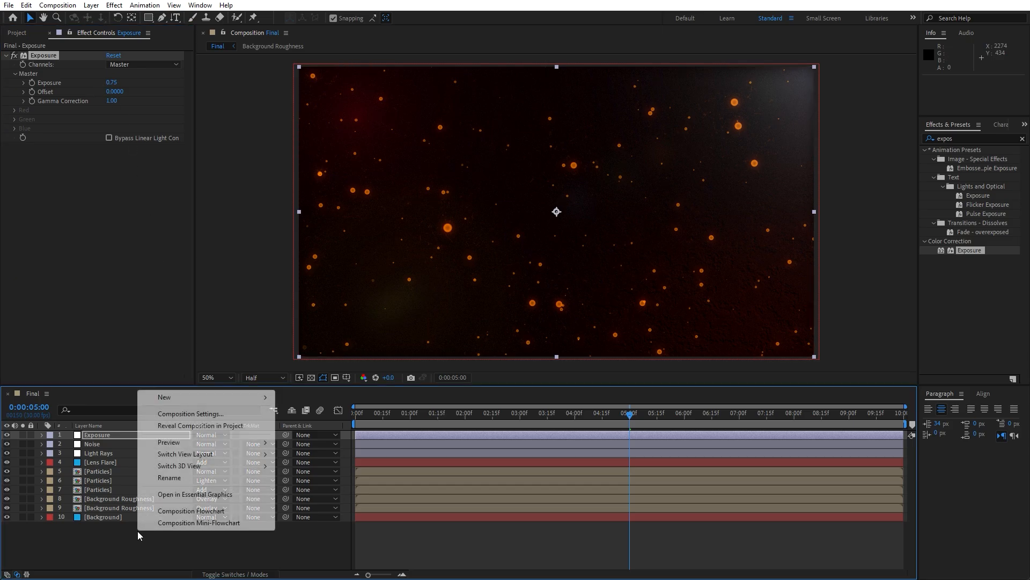
mouse_move(179, 397)
left_click(336, 481)
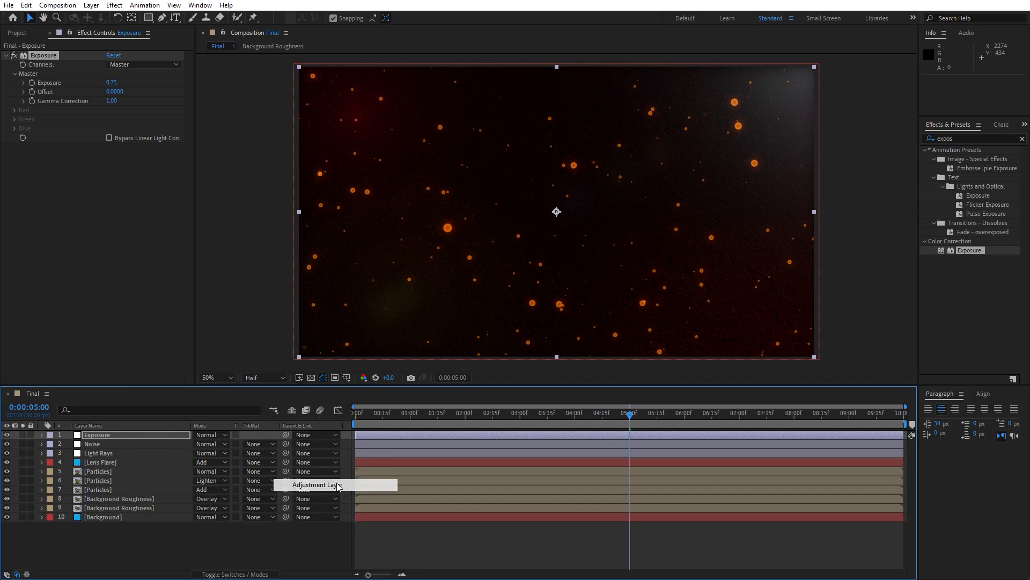
key("Return")
type("Camera Lens Blur")
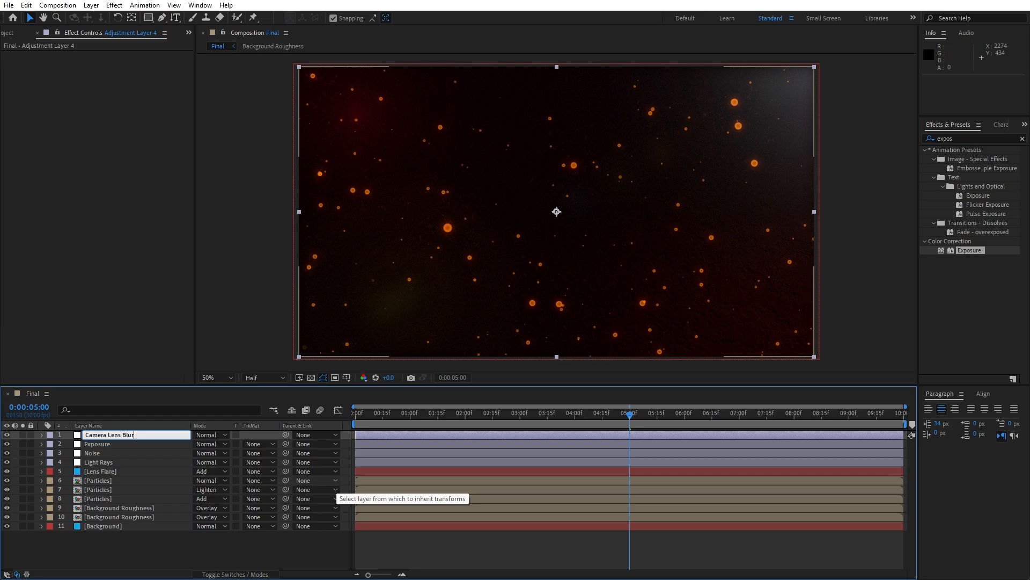
left_click(189, 539)
left_click(134, 434)
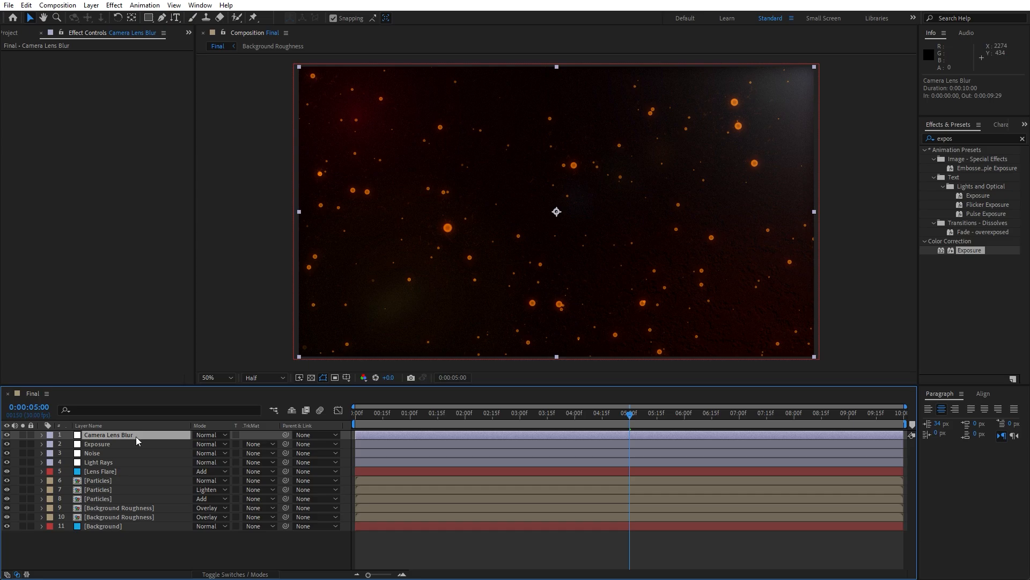
Step: Apply the Blur & Sharpen Camera Lens Blur effect to the Camera Lens Blur adjustment layer
key("ctrl+f")
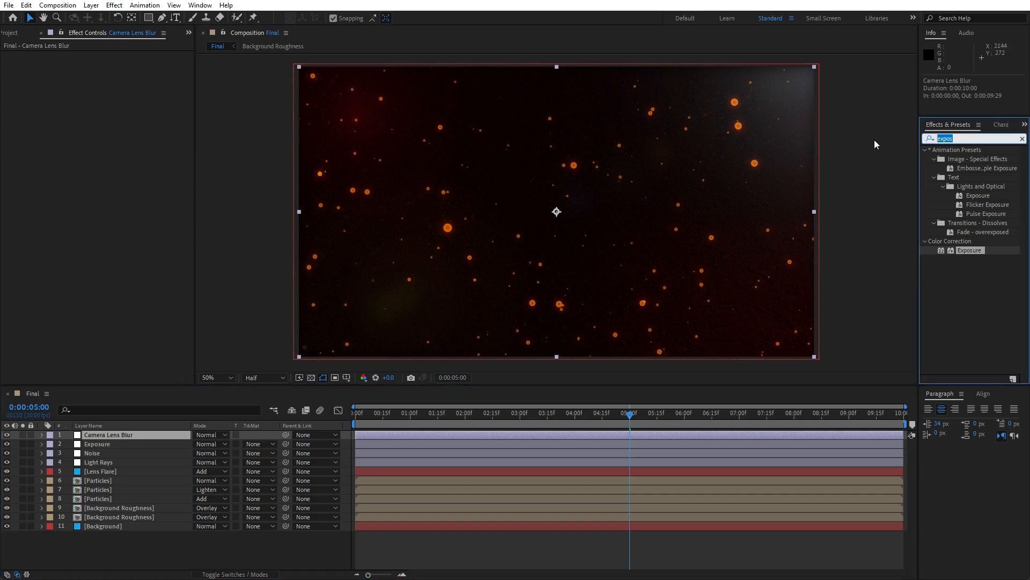
type("camera le")
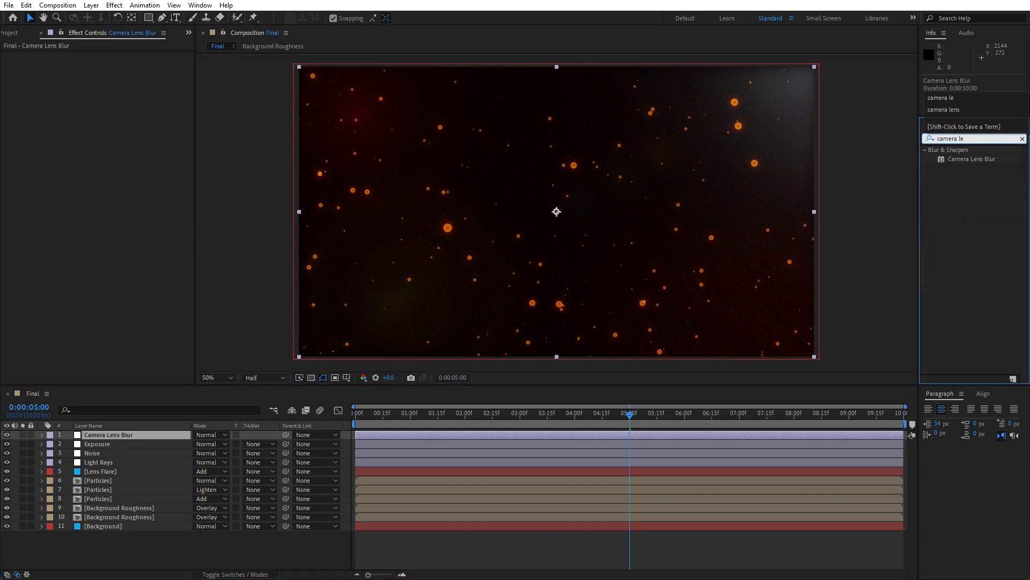
left_click_drag(978, 160, 137, 428)
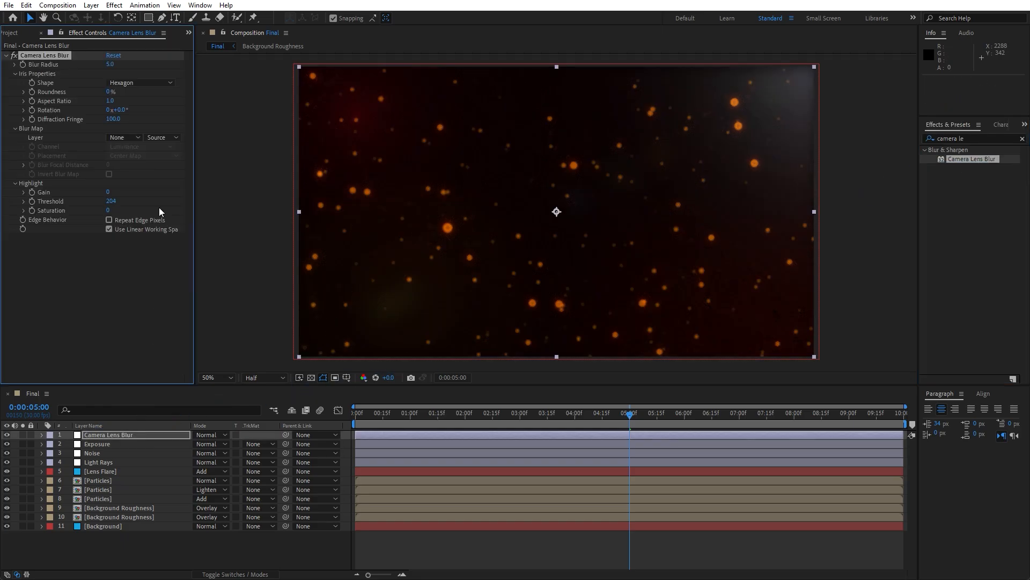
Step: Add a full-frame elliptical mask to the Camera Lens Blur layer with the Ellipse tool
left_click(111, 435)
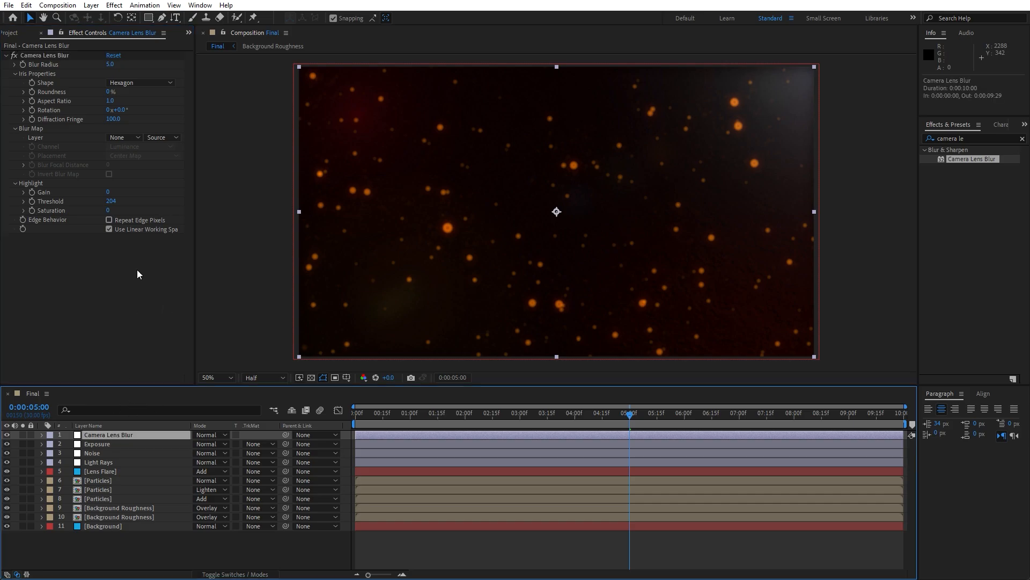
left_click(150, 21)
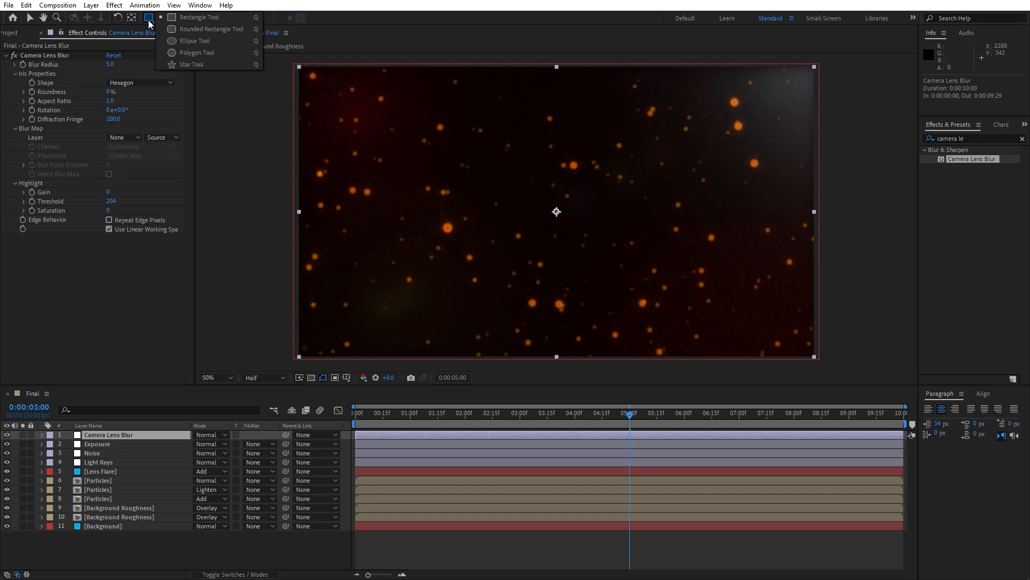
left_click(189, 42)
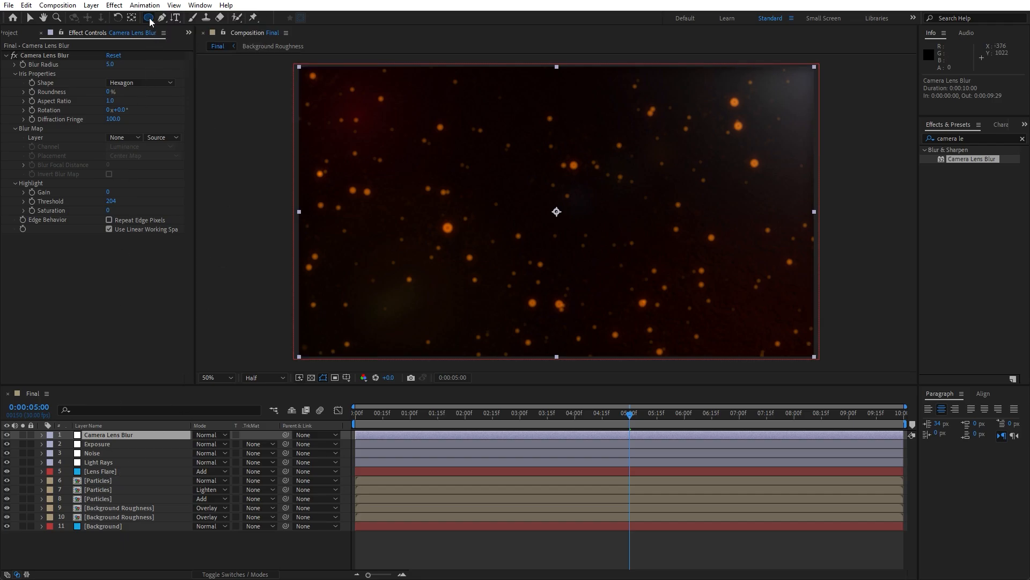
double_click(151, 21)
key("v")
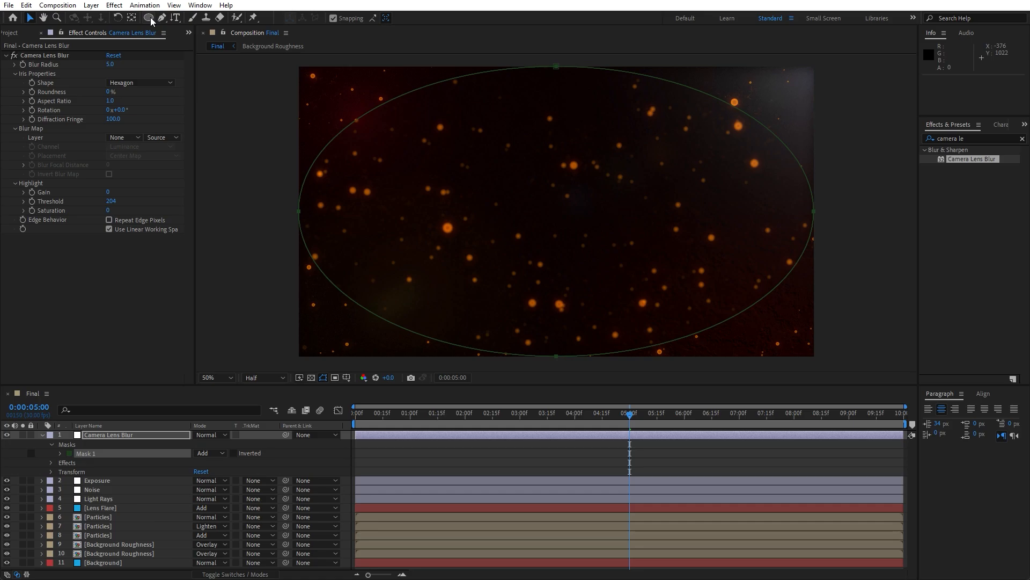
left_click(43, 435)
left_click(133, 434)
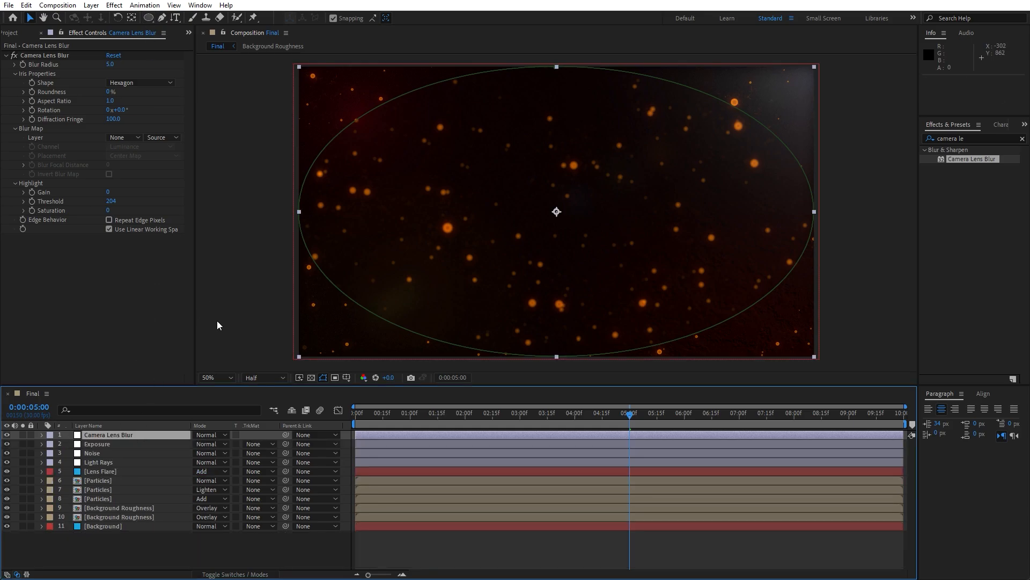
Step: Show the Title/Action Safe guides and narrow the elliptical mask symmetrically to the outer vertical title-safe lines, keeping its full height
key("m")
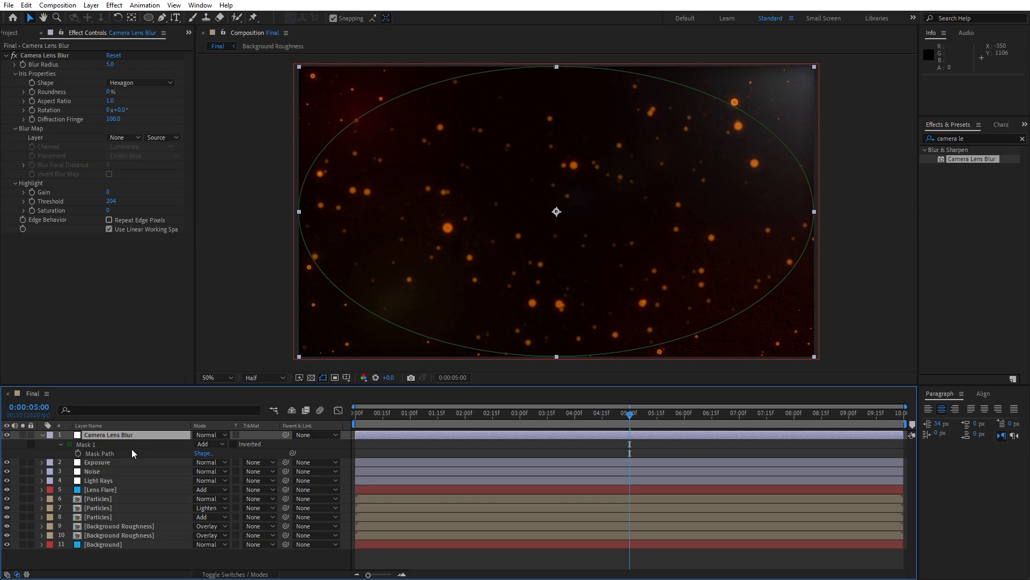
left_click(89, 445)
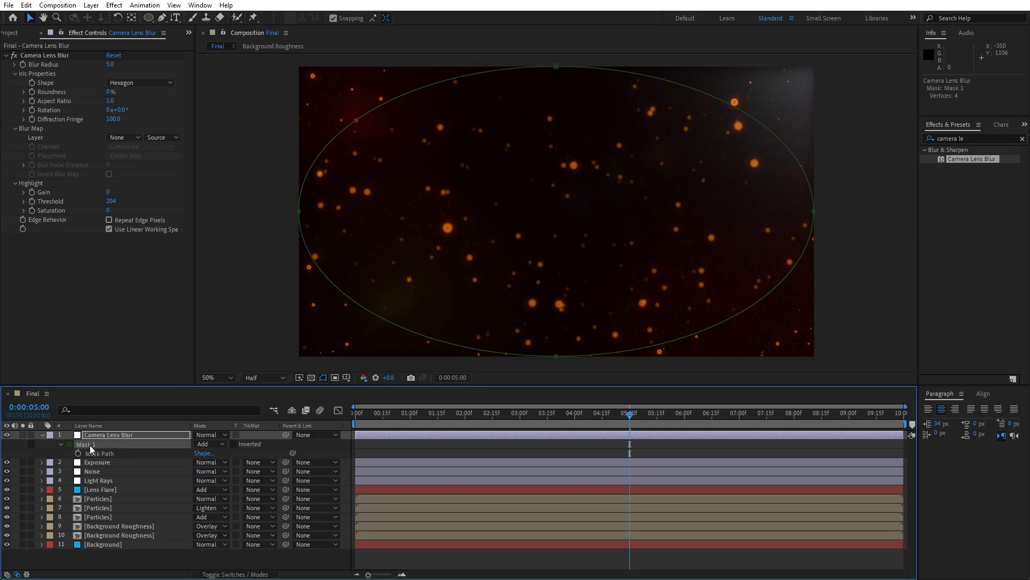
double_click(299, 212)
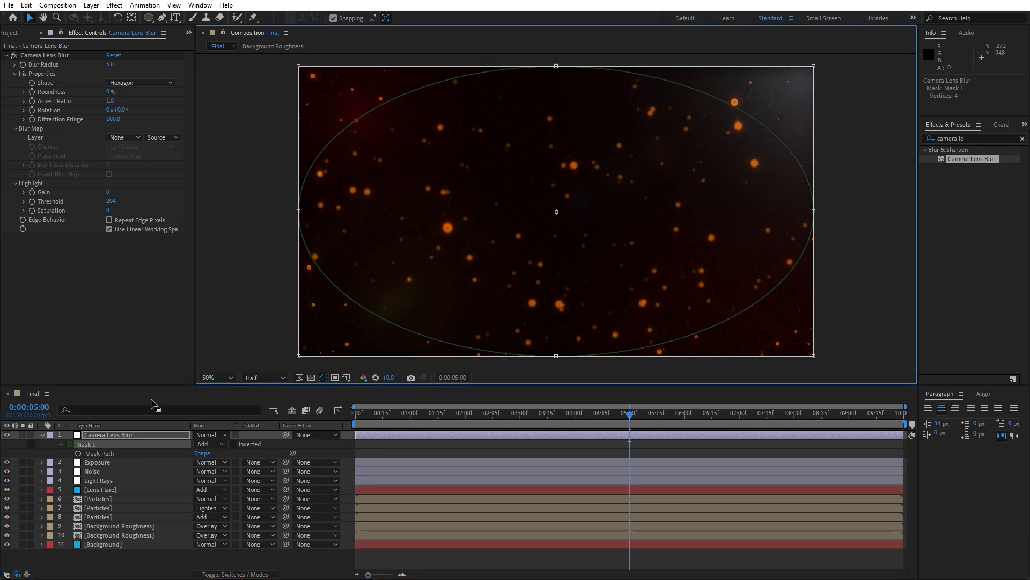
left_click(96, 447)
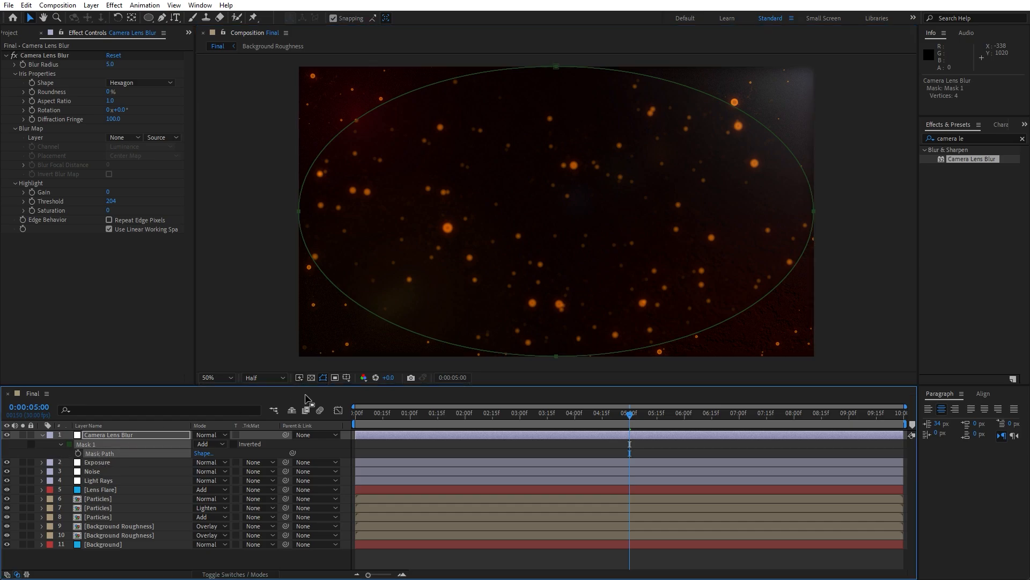
left_click(347, 377)
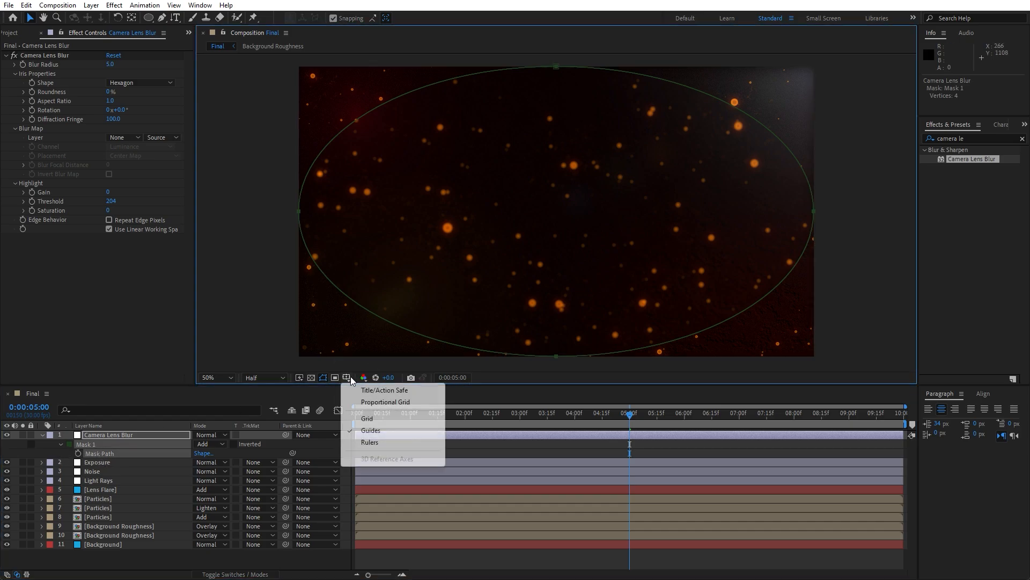
left_click(385, 390)
double_click(300, 215)
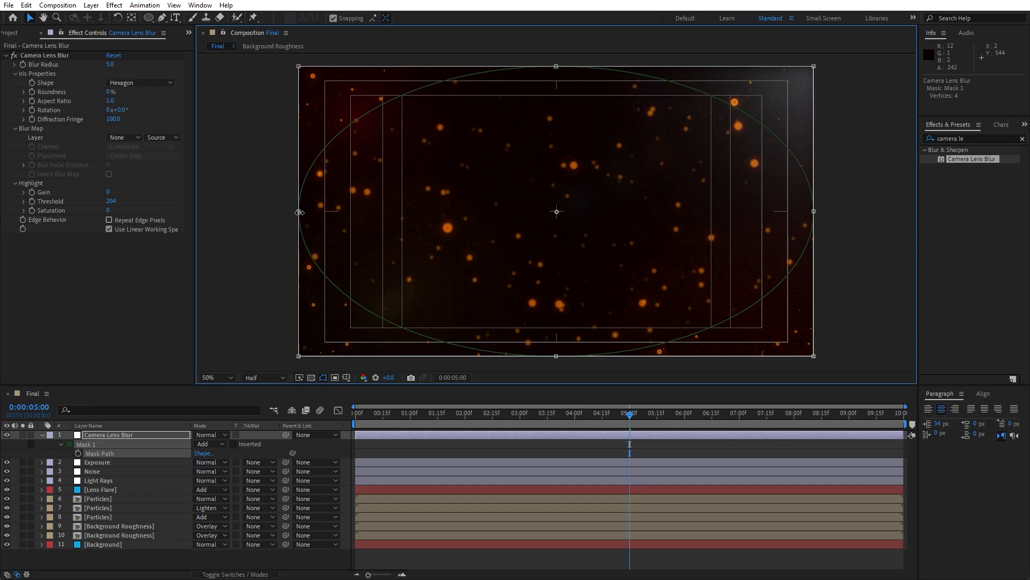
left_click_drag(299, 215, 350, 215)
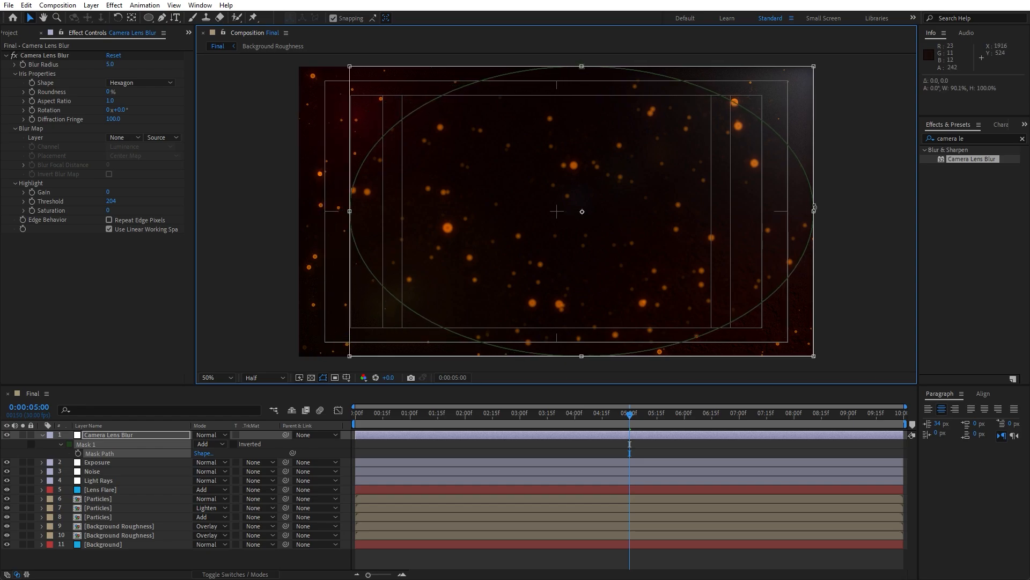
left_click_drag(813, 211, 762, 211)
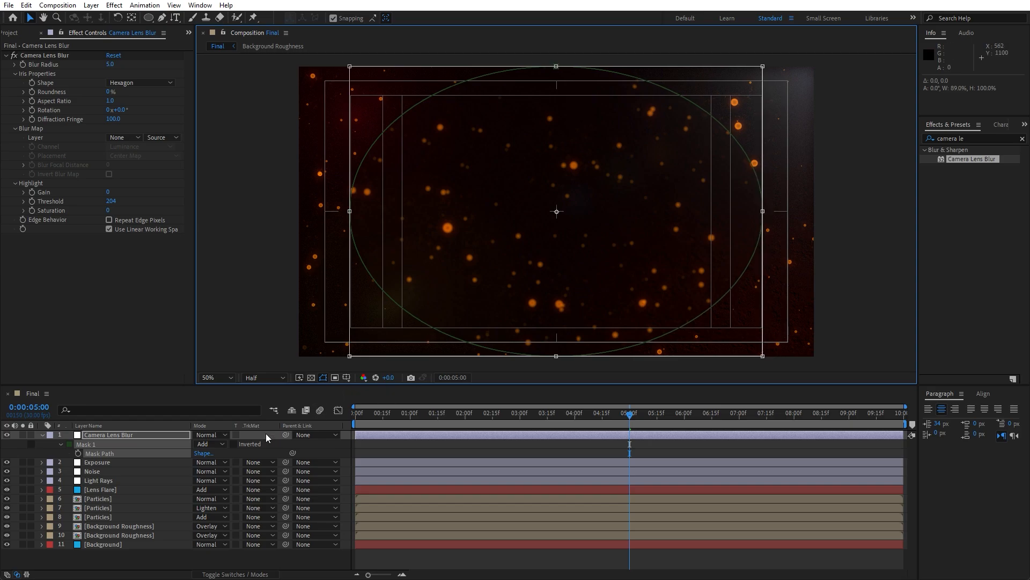
key("Return")
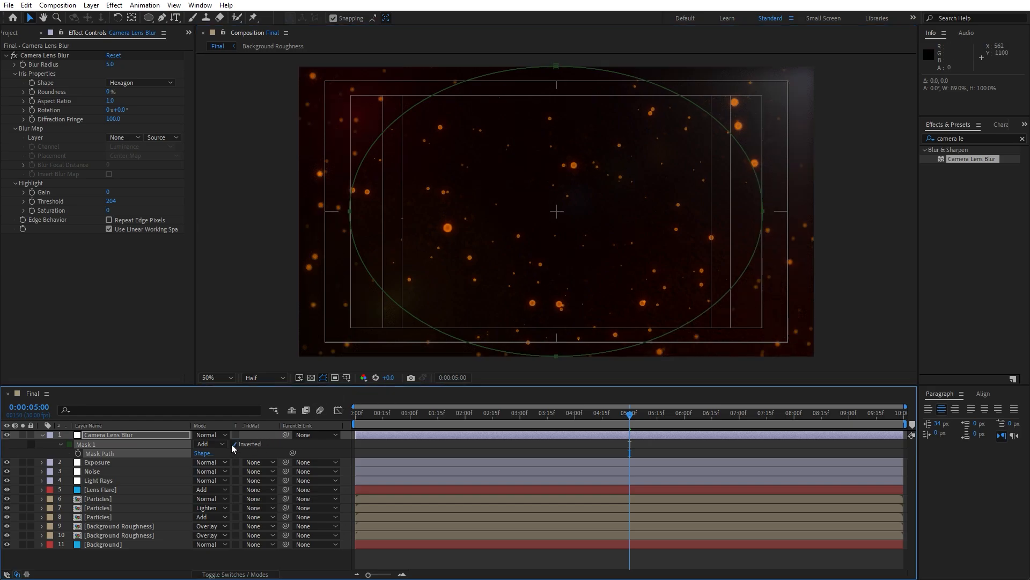
Step: Invert the Camera Lens Blur layer's mask and set the effect's Blur Radius to 10
left_click(234, 444)
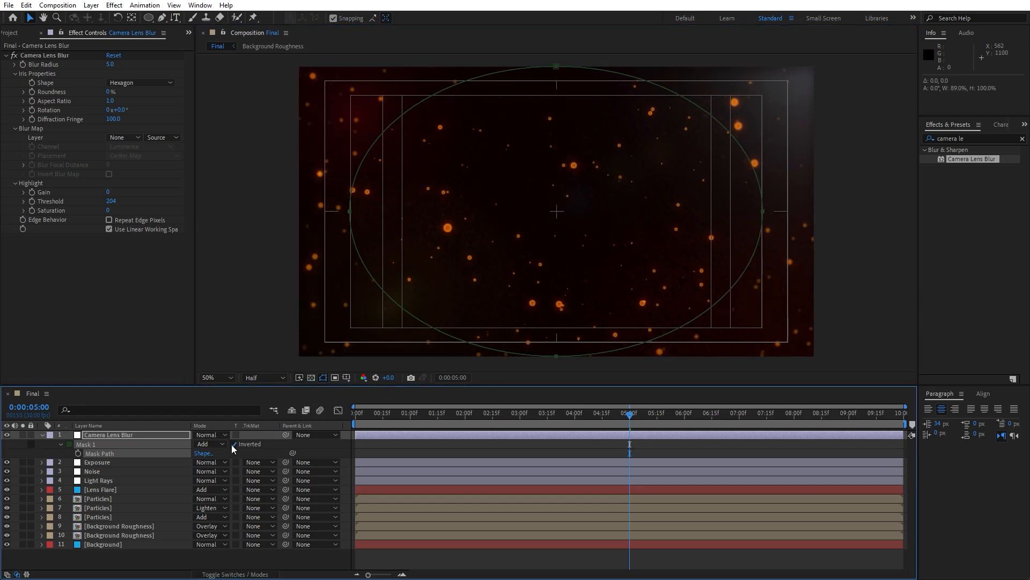
left_click(111, 65)
type("10")
key("Return")
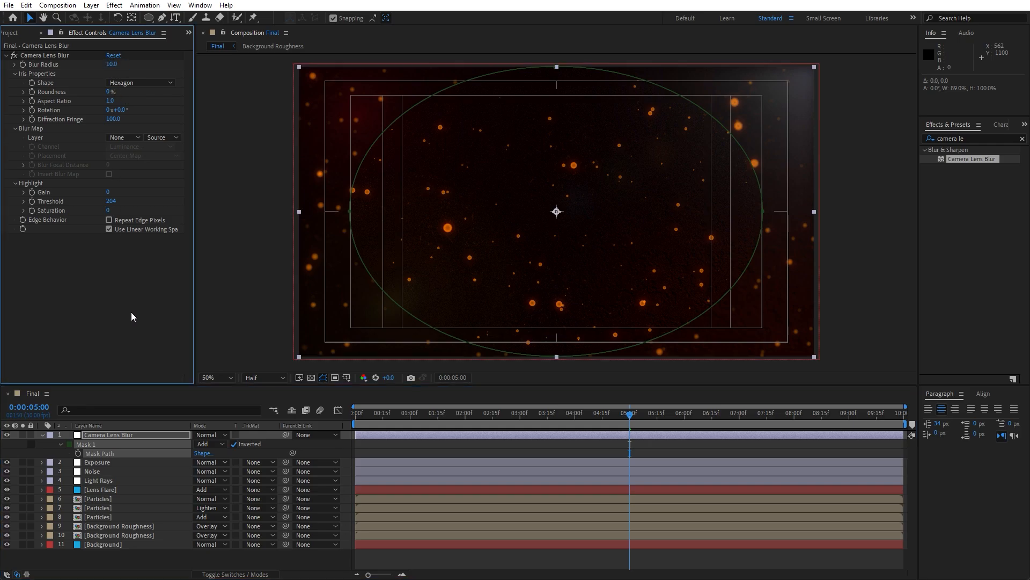
Step: Collapse the Camera Lens Blur layer's properties and hide the Title/Action Safe guides
left_click(43, 435)
left_click(134, 548)
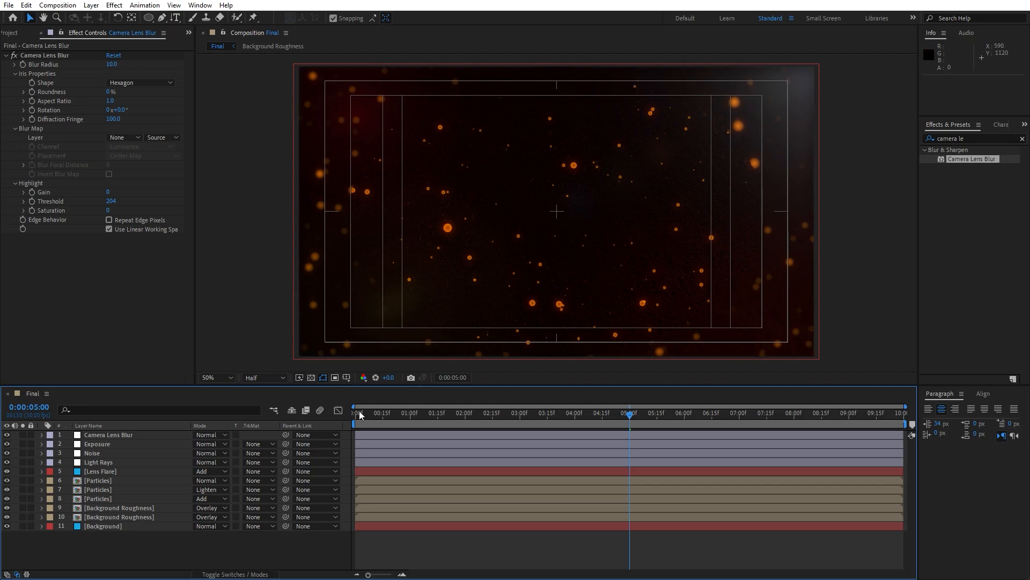
left_click(347, 378)
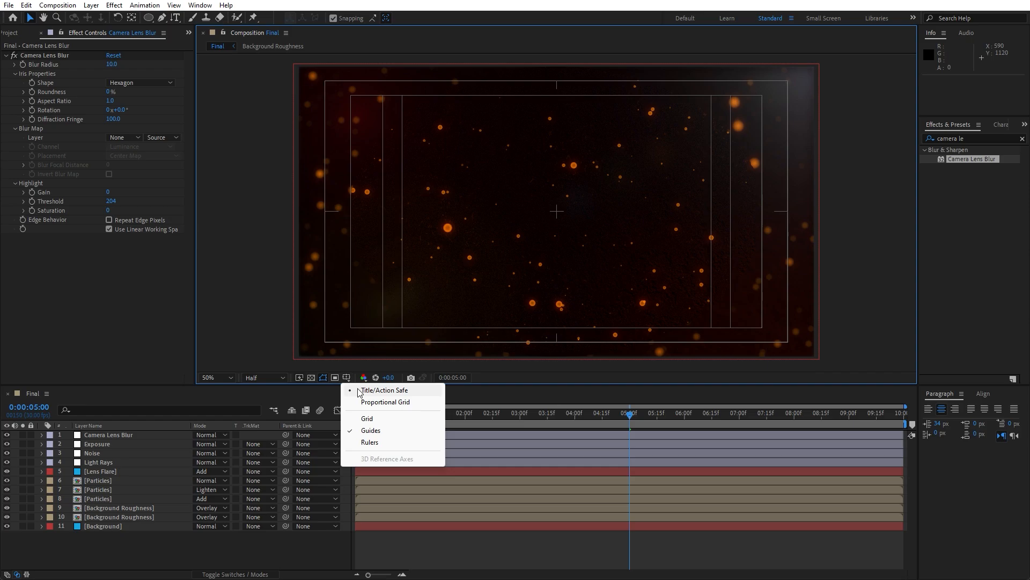
left_click(359, 395)
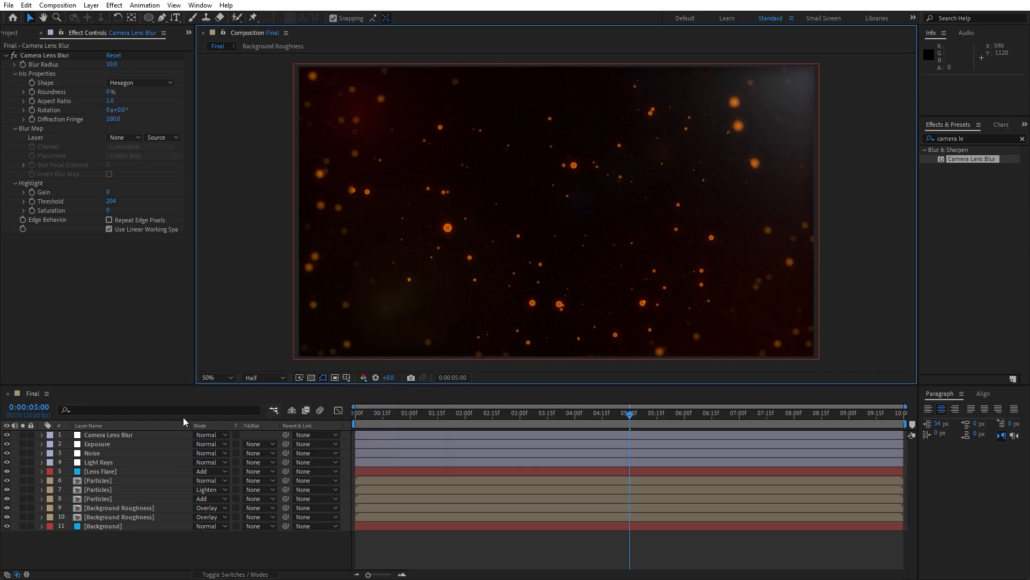
Step: Set the Mask Feather of the Camera Lens Blur layer's mask to 250 pixels and check the softened blur at other times
left_click(135, 437)
key("m")
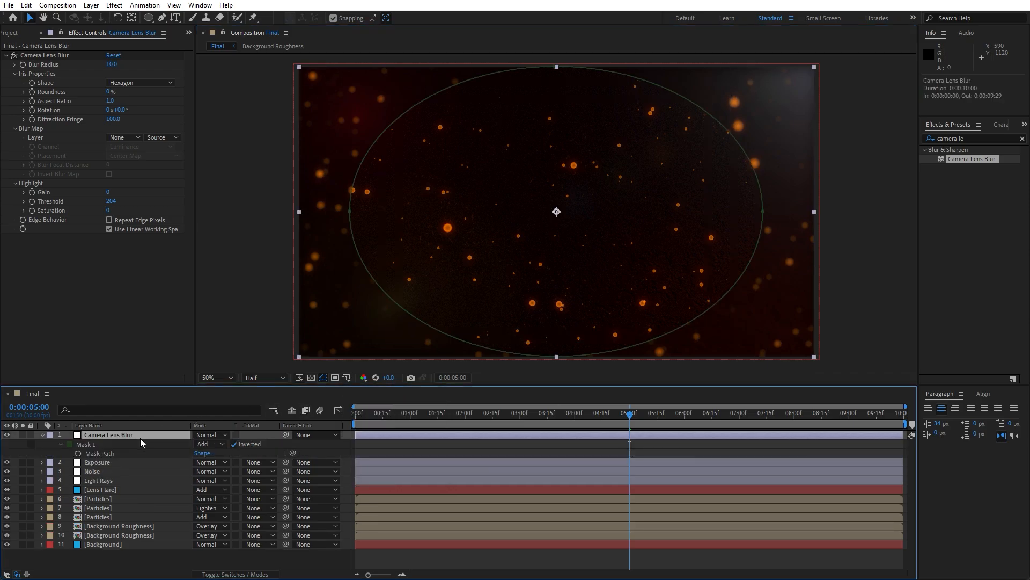
left_click(61, 445)
left_click(61, 445)
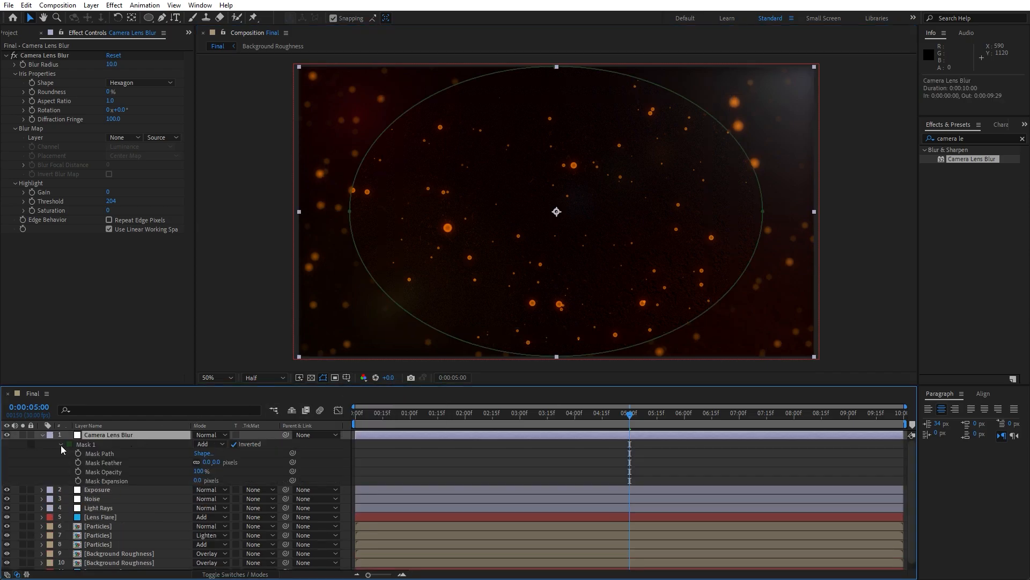
left_click(207, 461)
type("250")
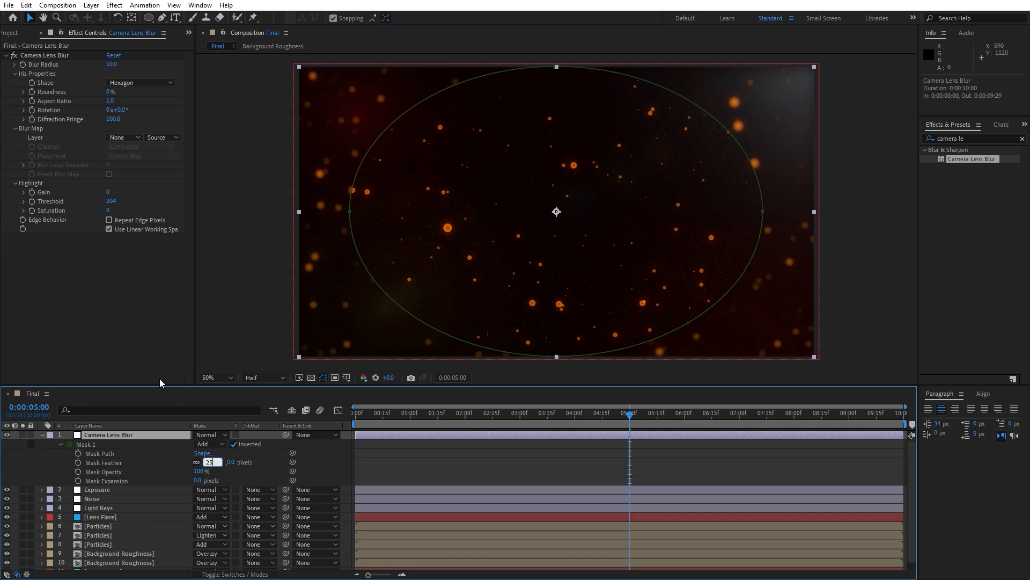
left_click(137, 342)
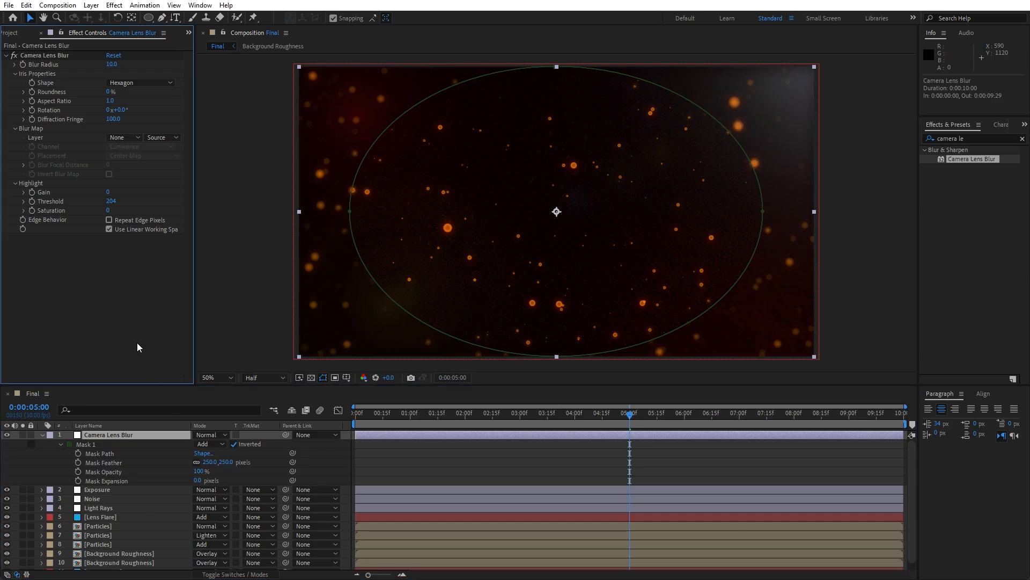
left_click(42, 435)
left_click(93, 544)
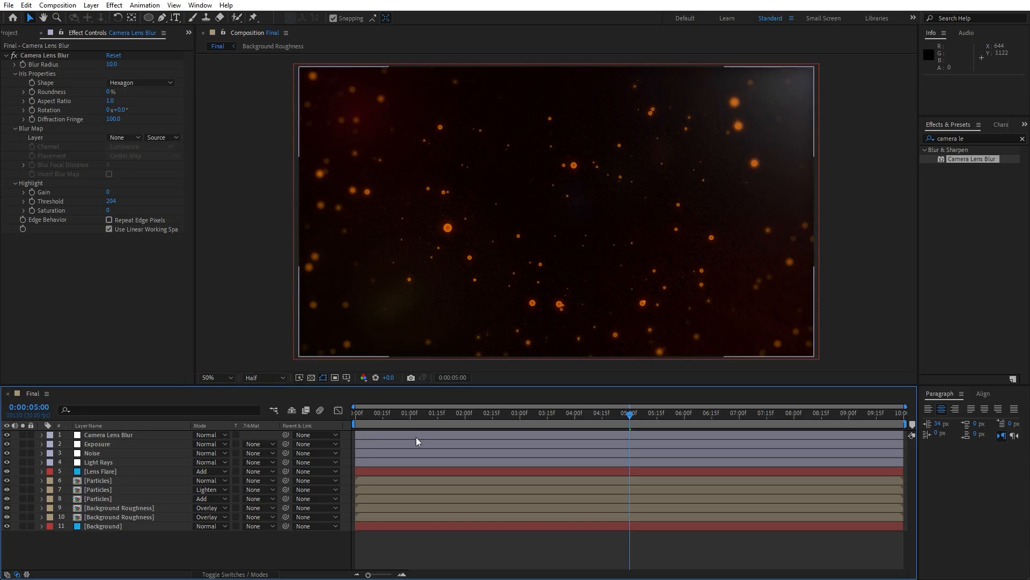
left_click_drag(443, 414, 785, 414)
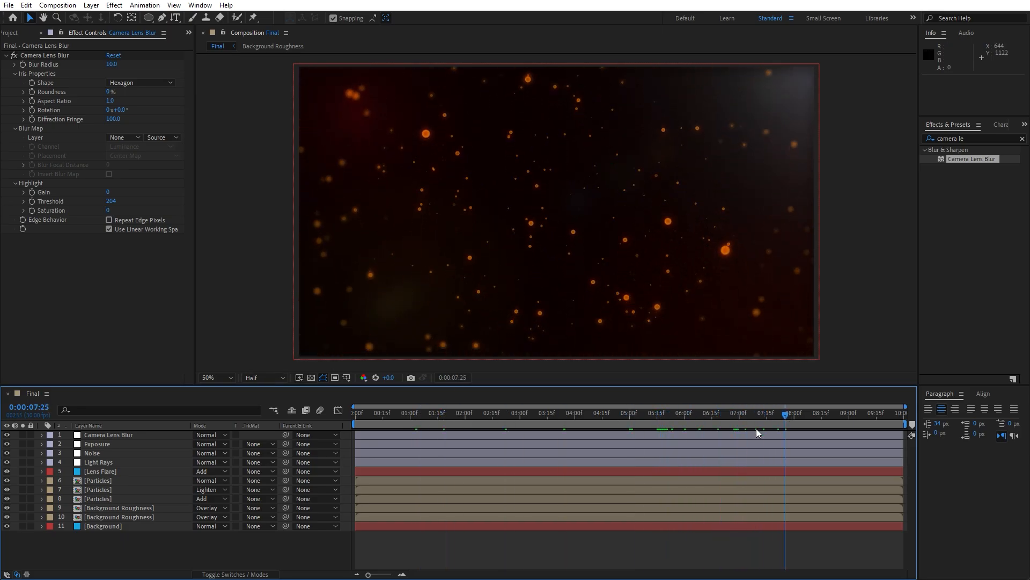
Step: Pre-compose all eleven layers of the Final composition into a new composition named Scene
left_click(41, 33)
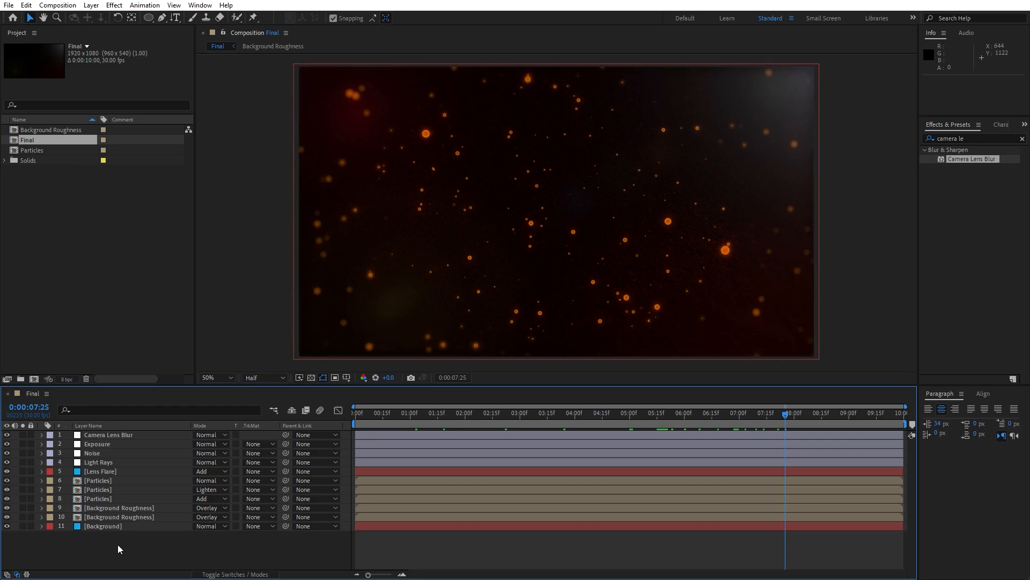
left_click_drag(125, 556, 92, 418)
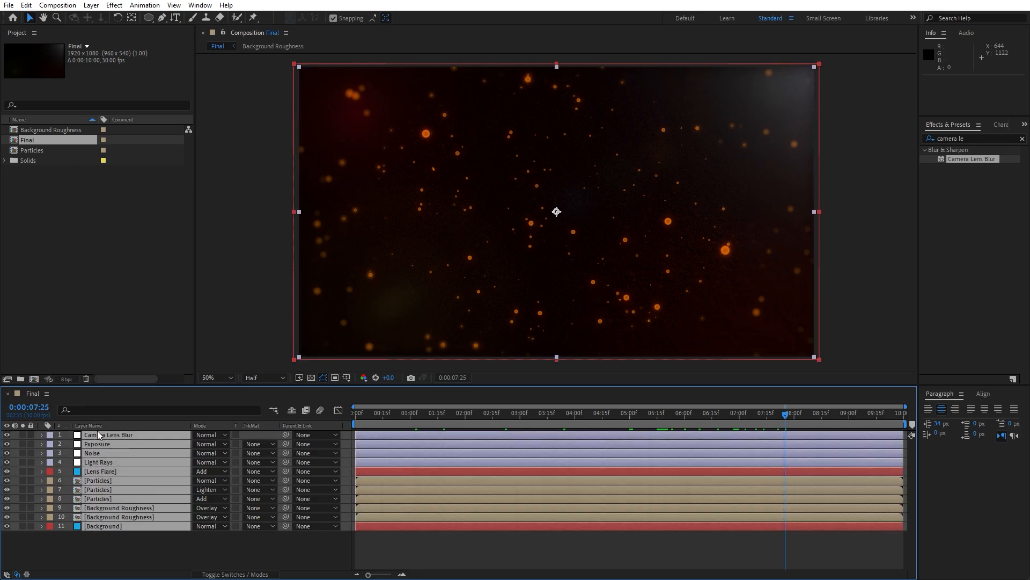
right_click(111, 476)
left_click(164, 414)
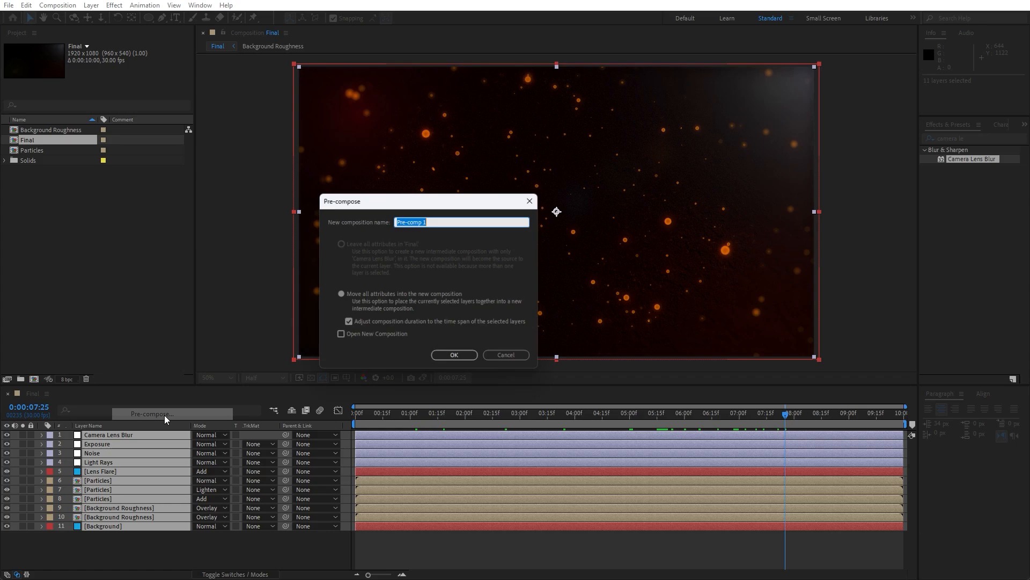
type("Scene")
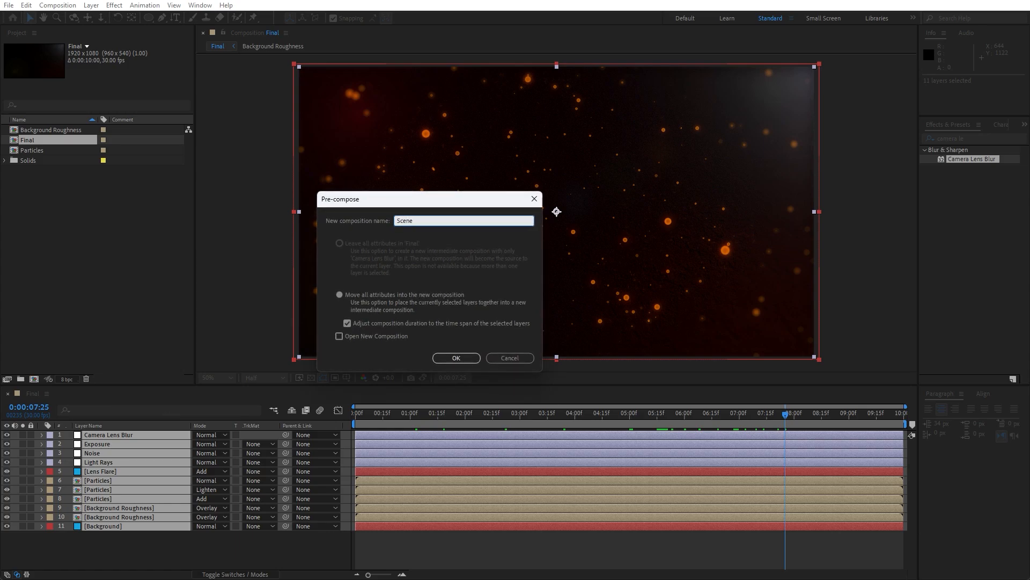
left_click(461, 359)
Step: Preview the opening of the Final composition and shift the Scene layer earlier so its In point is at -0:00:02:15
left_click_drag(405, 419, 440, 421)
key("space")
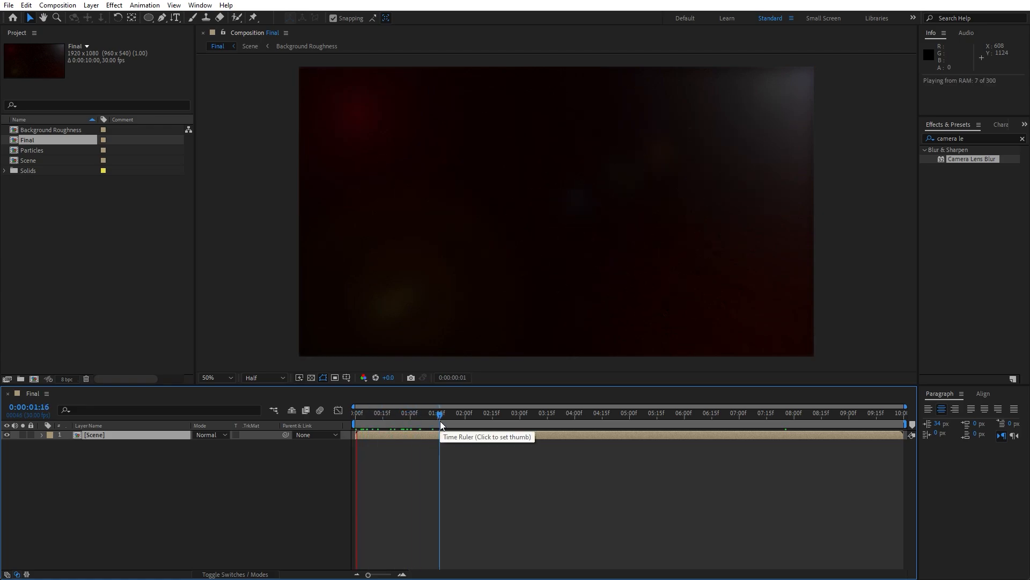
left_click_drag(503, 421, 421, 420)
left_click(111, 433)
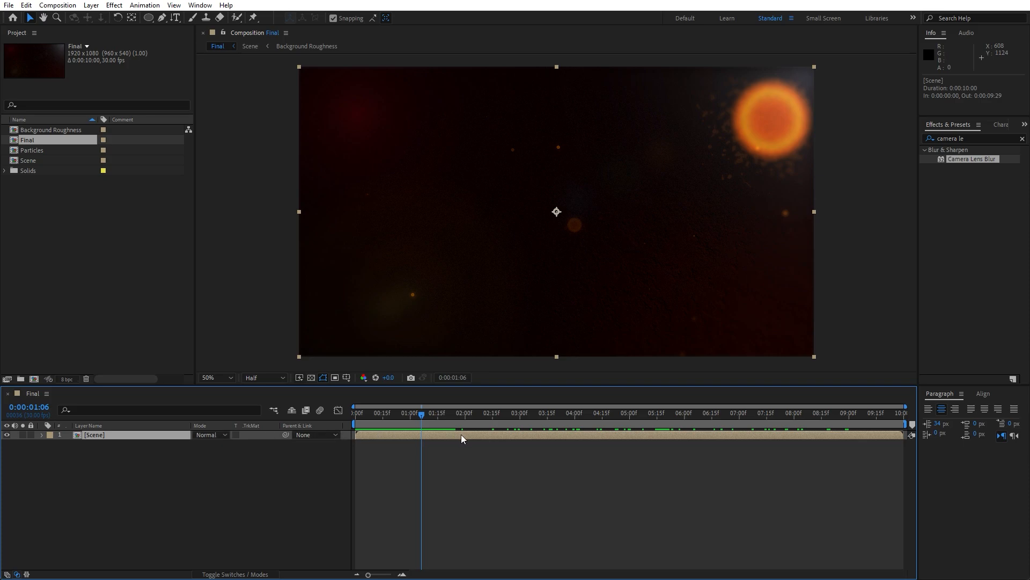
left_click_drag(461, 433, 556, 427)
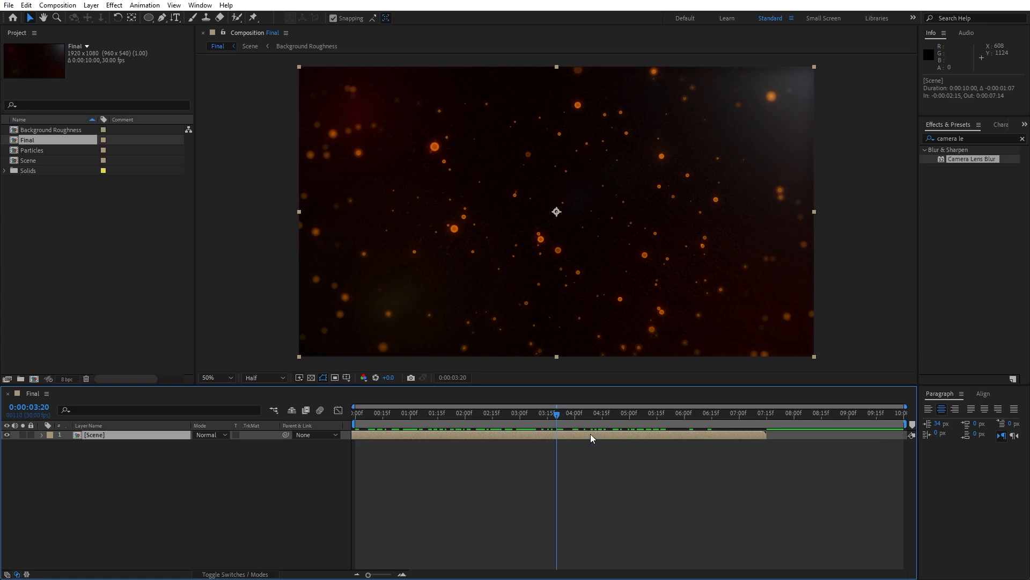
Step: Preview the Final composition from 0:00:01:13 and shift the Scene layer back so its In point is at 0:00:00:00
left_click_drag(560, 420, 433, 418)
key("space")
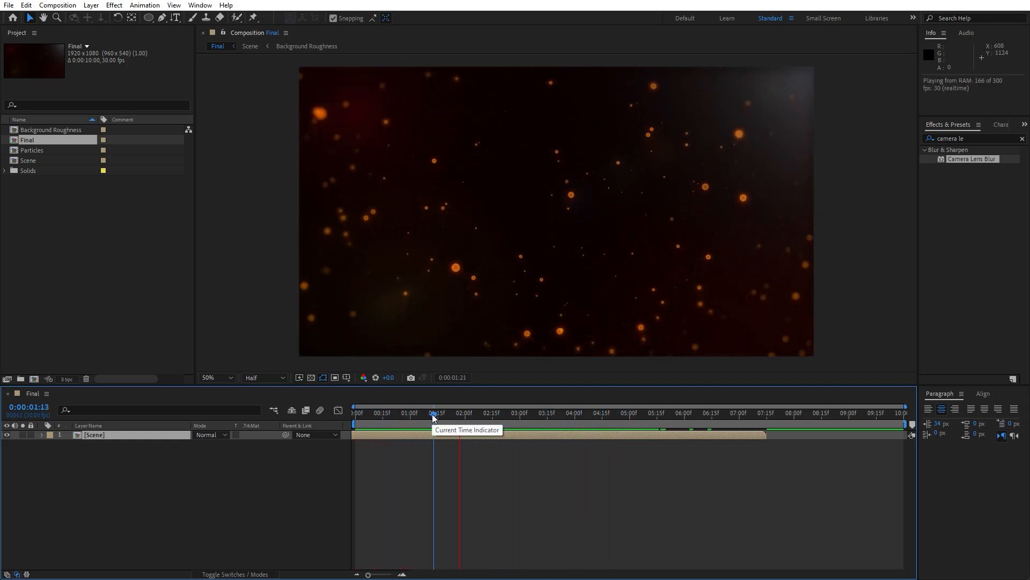
left_click(566, 414)
left_click(544, 434)
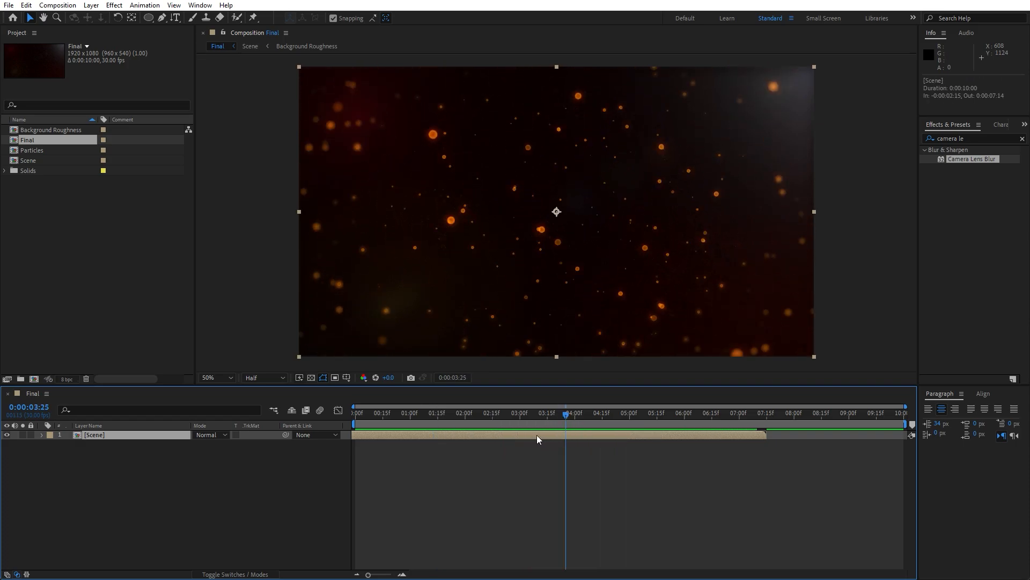
left_click_drag(537, 434, 661, 433)
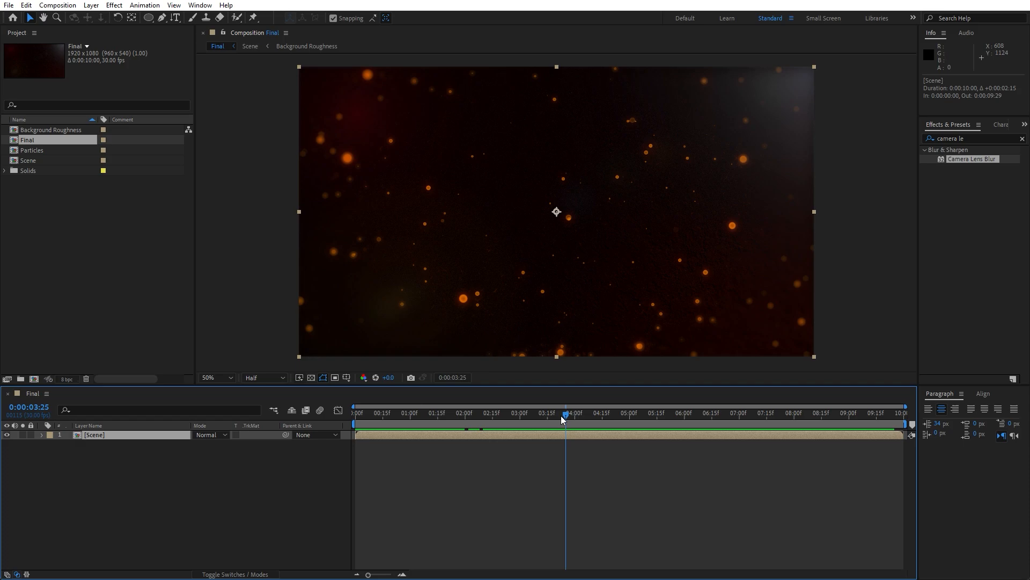
Step: Scrub through the Final composition to review the particle animation at 0:00:05:15, 0:00:06:00 and other times
left_click_drag(564, 414, 656, 418)
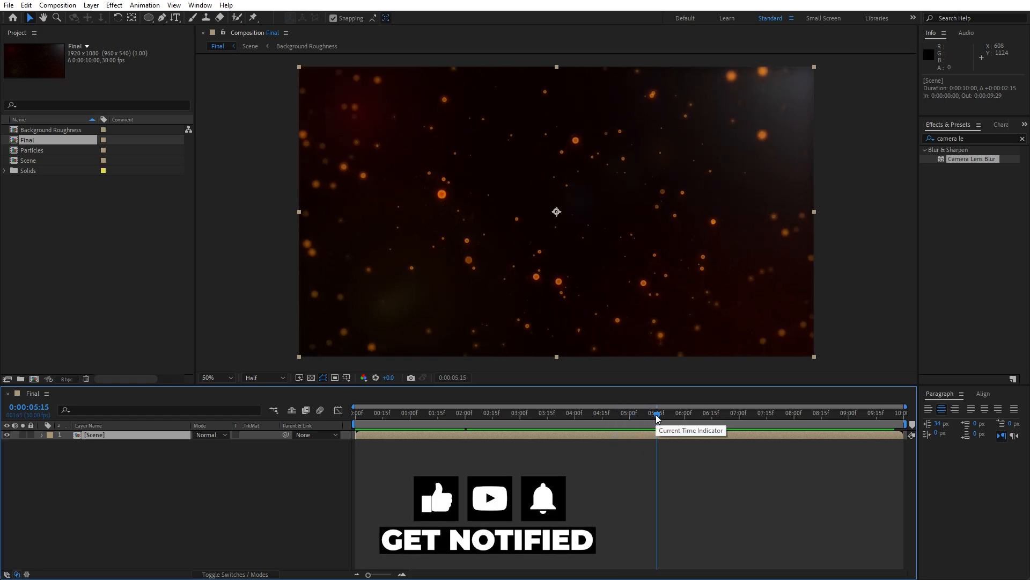
left_click_drag(656, 414, 683, 419)
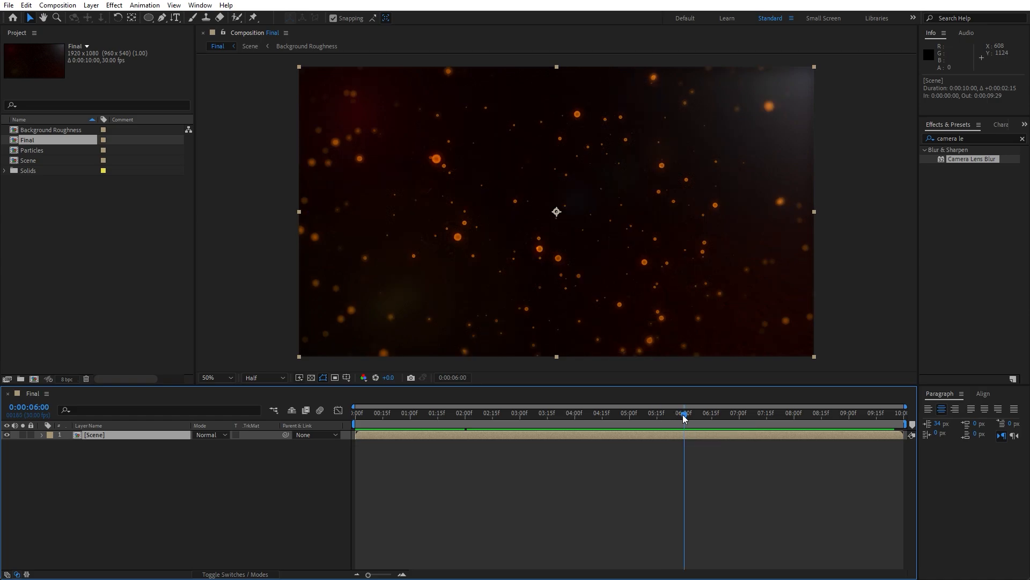
left_click_drag(683, 418, 534, 422)
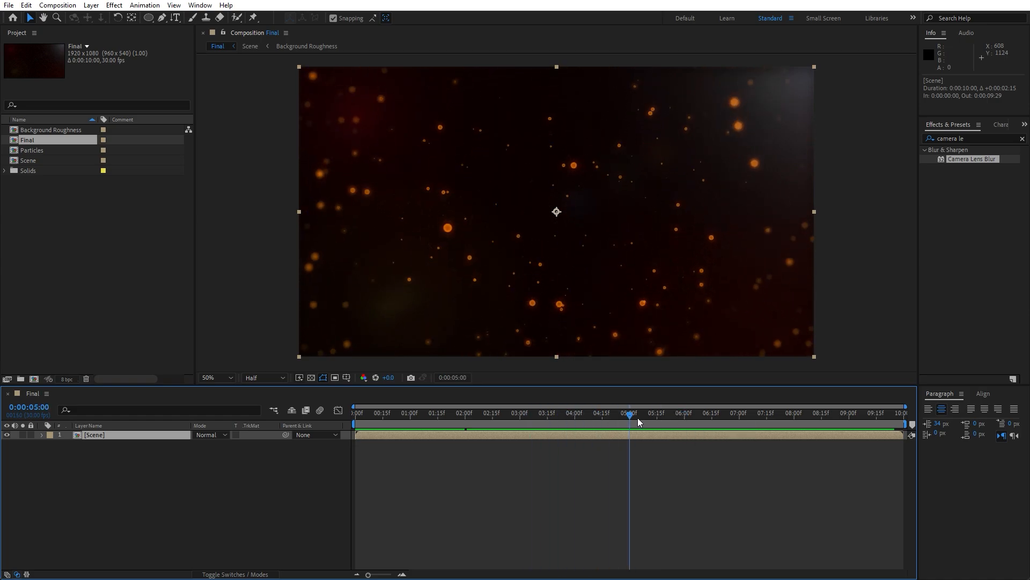
left_click_drag(638, 421, 782, 422)
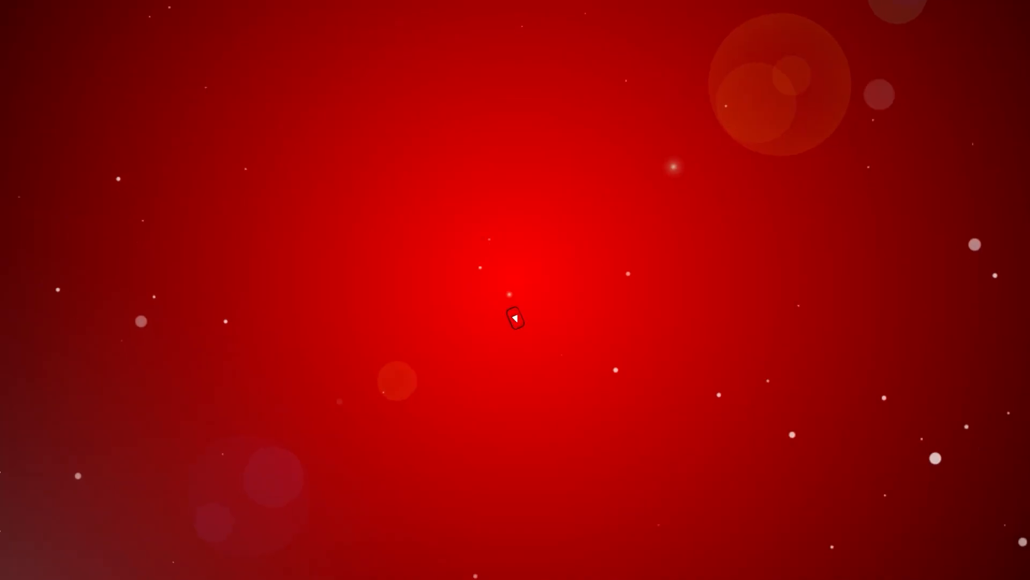